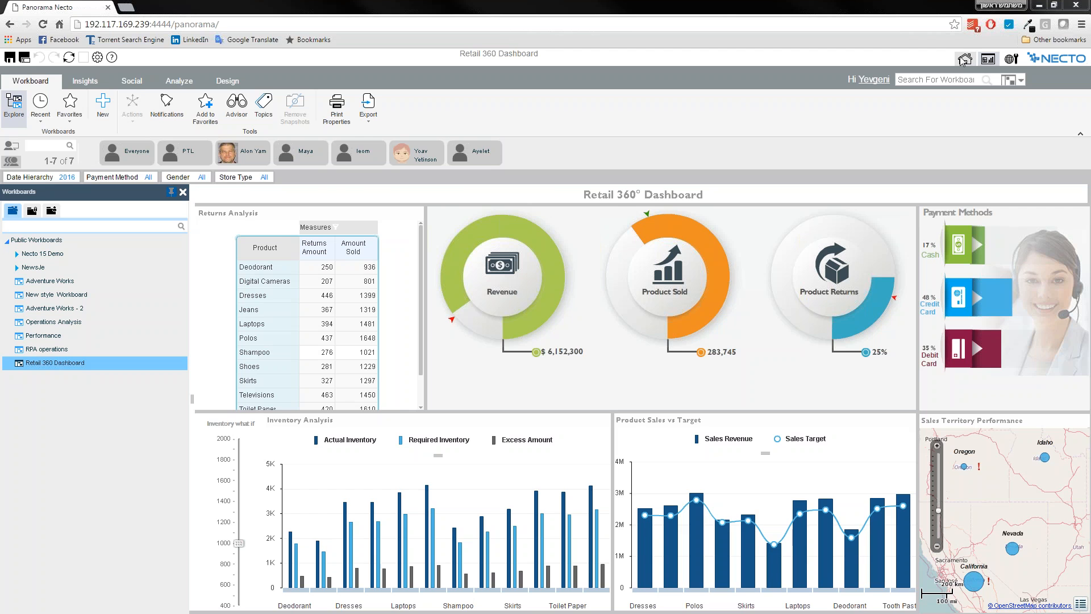
# Visit the management area, the home page and the workboard area, finishing on the home page.
pyautogui.click(1010, 59)
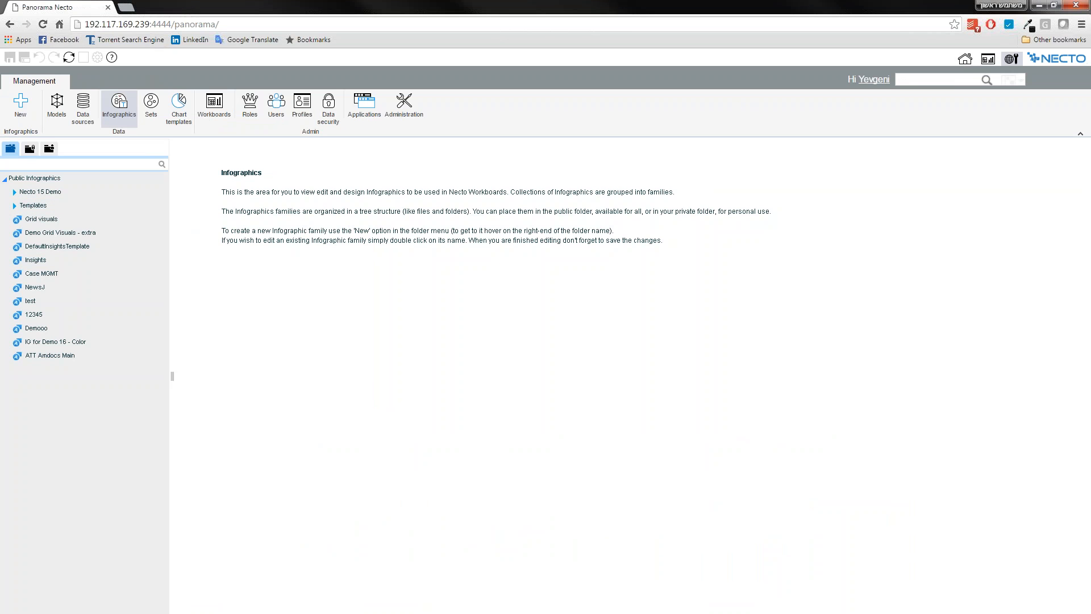
pyautogui.click(966, 59)
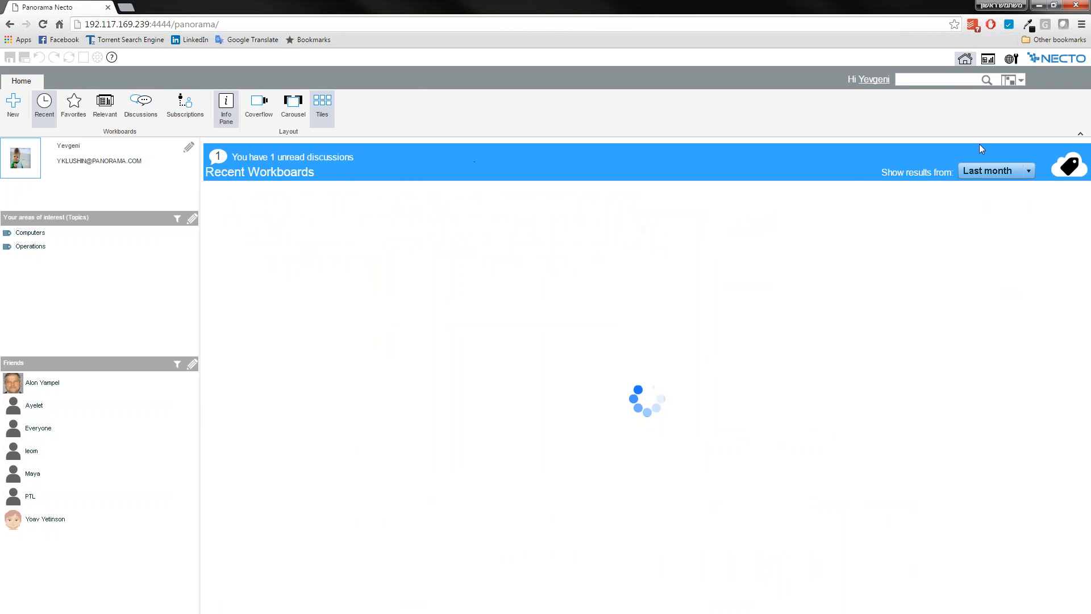
pyautogui.click(989, 62)
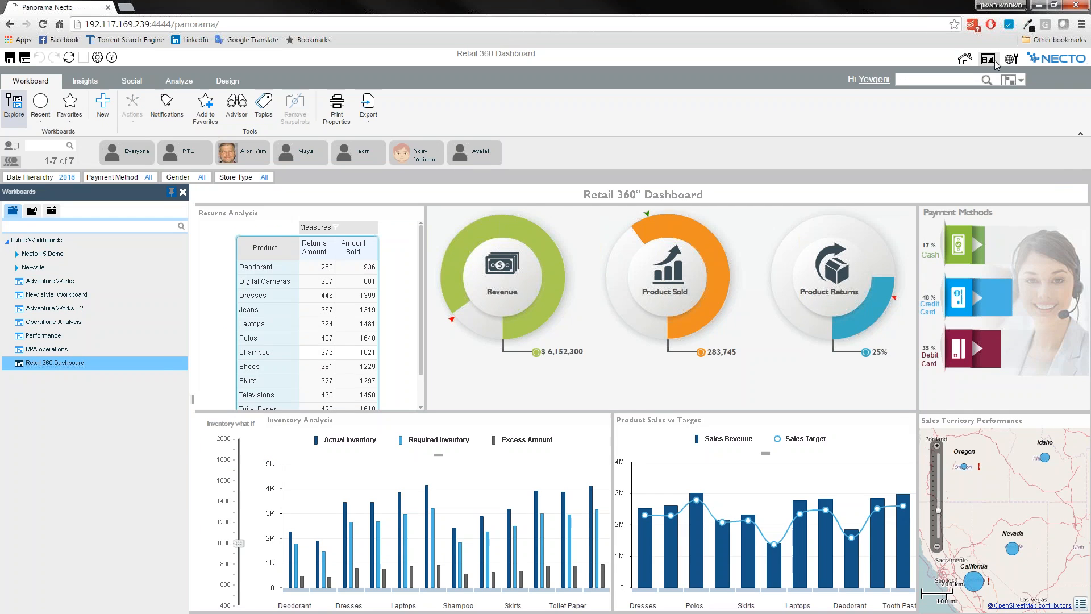
pyautogui.click(965, 59)
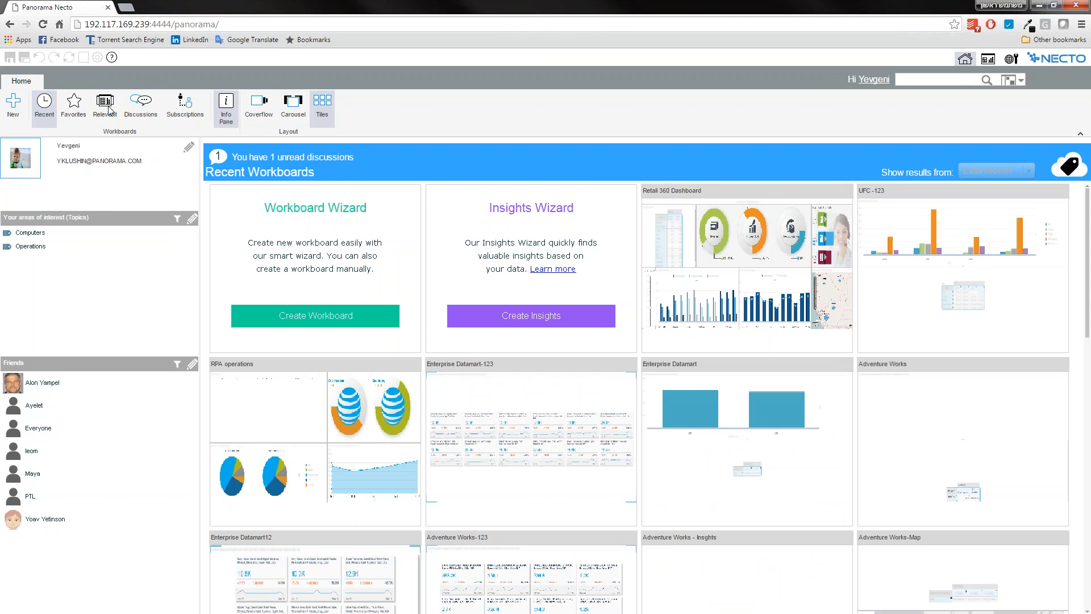
# Show the recent workboards on the home page, try the Carousel and Tiles layouts, and set the layout to Coverflow.
pyautogui.click(45, 108)
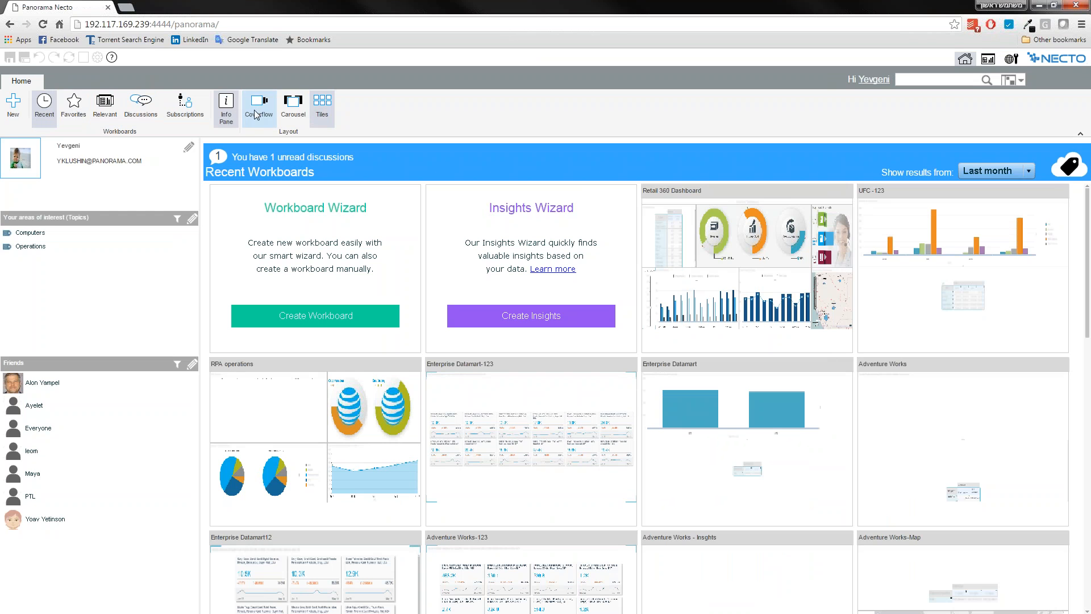
pyautogui.click(305, 101)
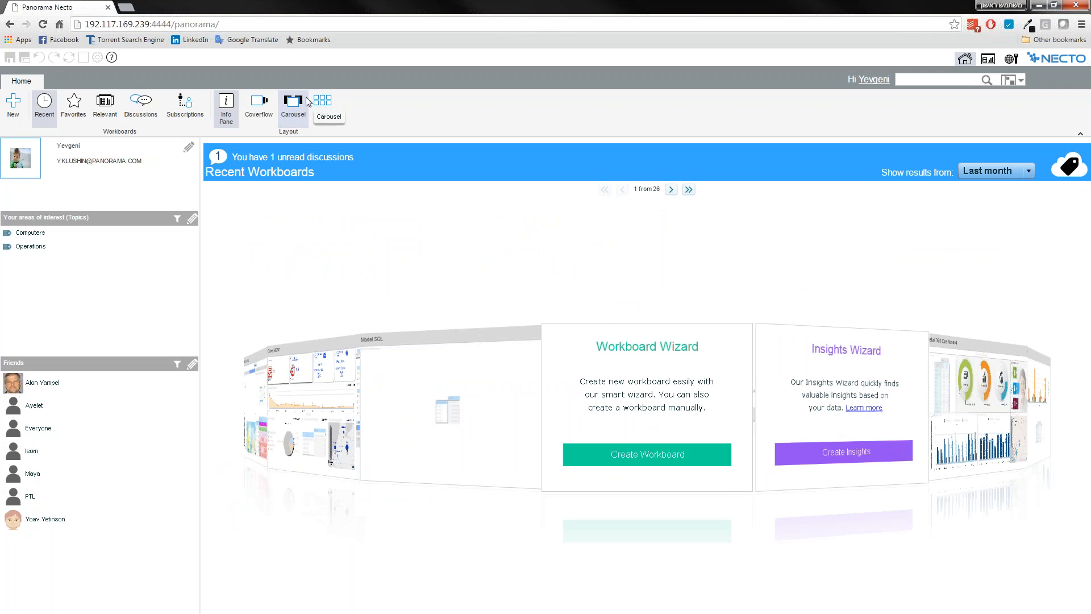
pyautogui.click(322, 104)
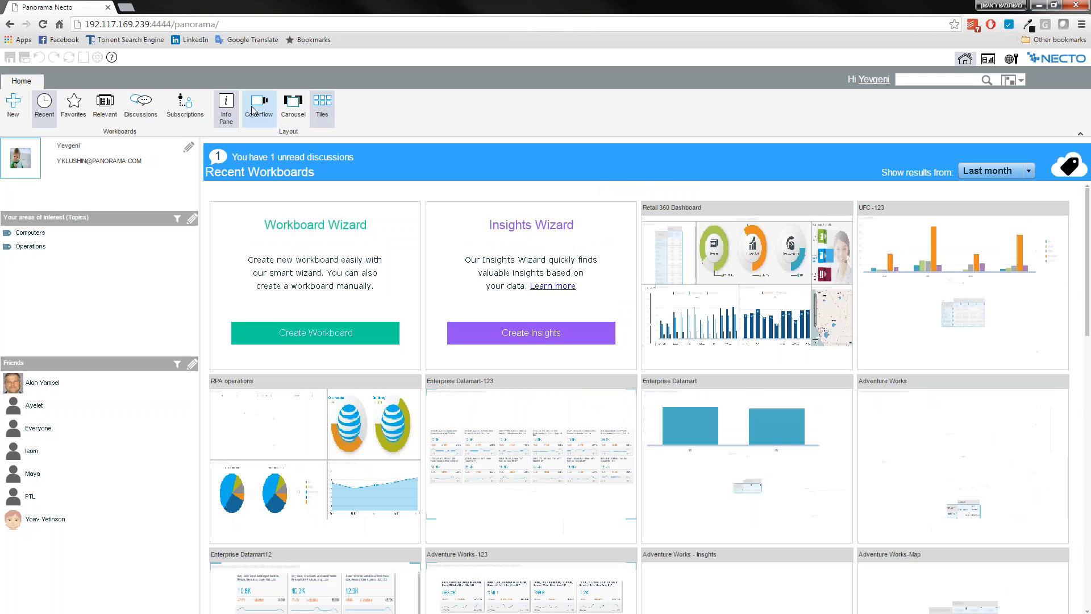
pyautogui.click(259, 110)
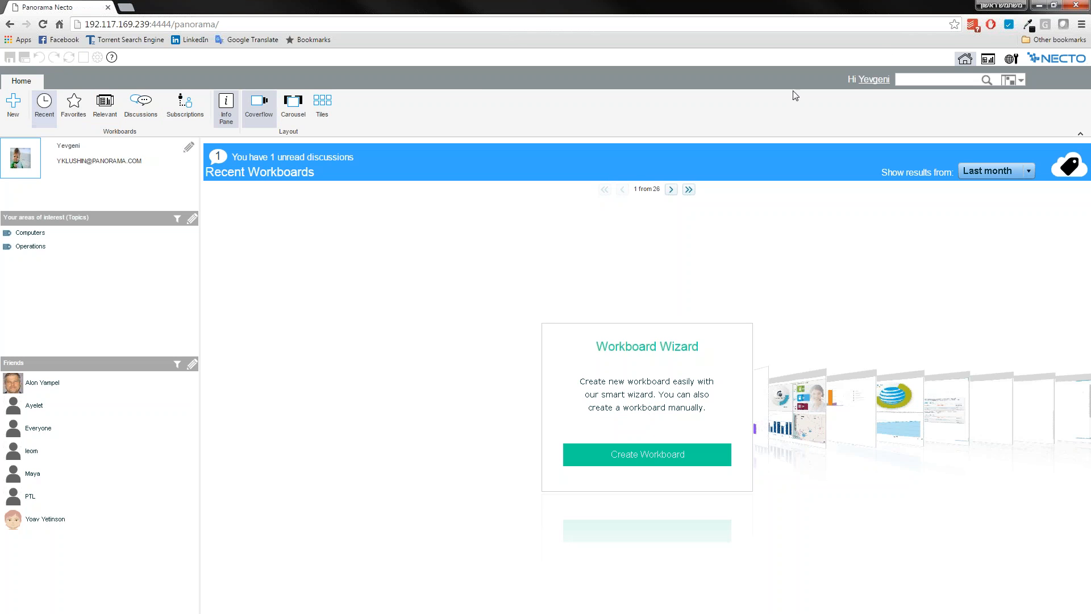
# View the Models and Data sources sections of the management area.
pyautogui.click(1011, 58)
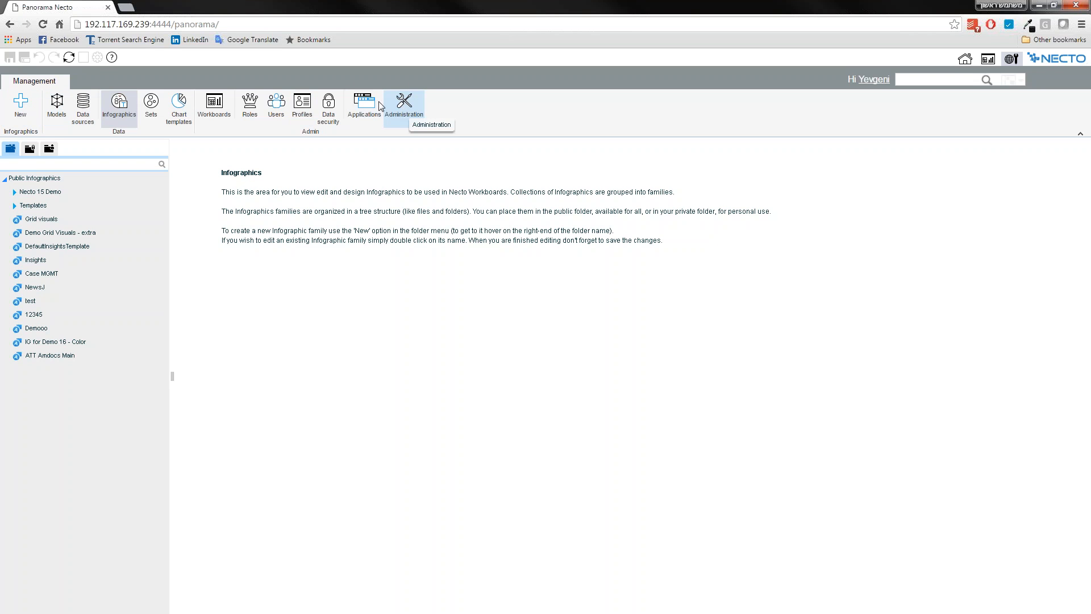
pyautogui.click(57, 106)
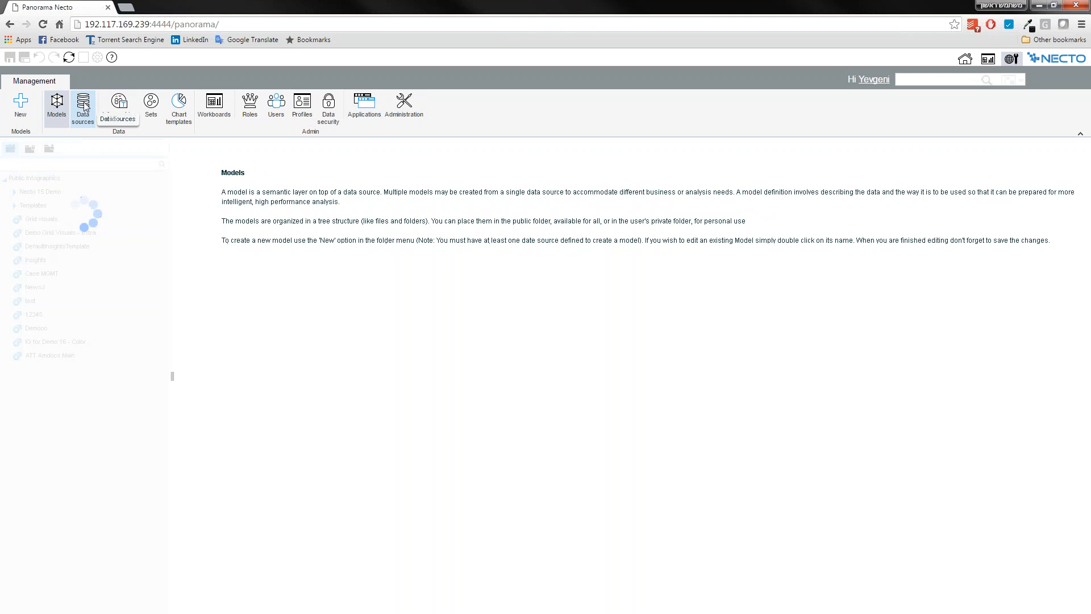
pyautogui.click(84, 107)
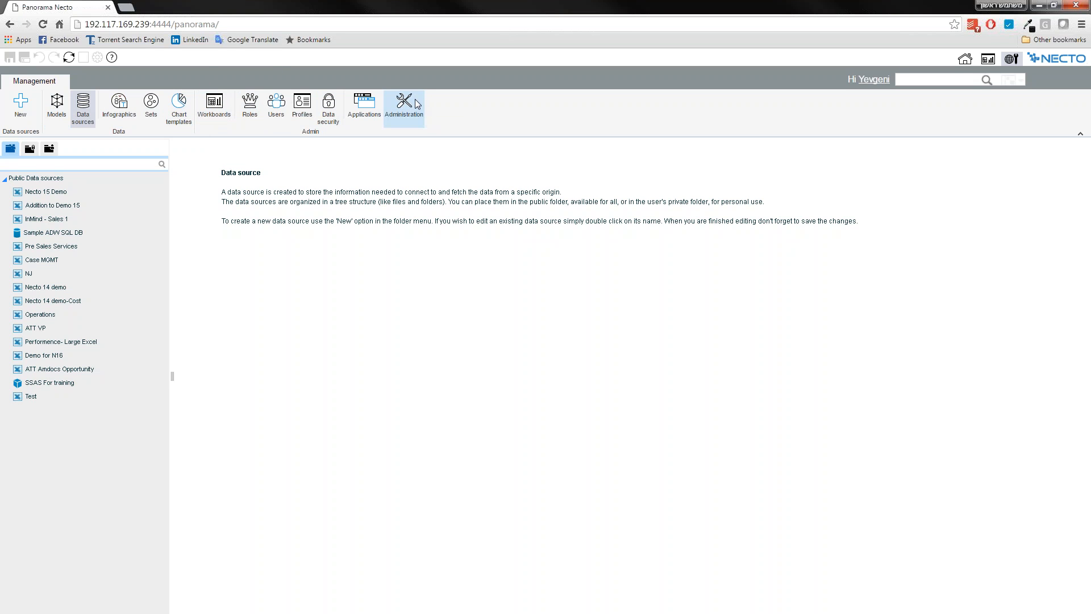
# Collapse the ribbon in the data sources area and expand it again on the home page.
pyautogui.click(1082, 136)
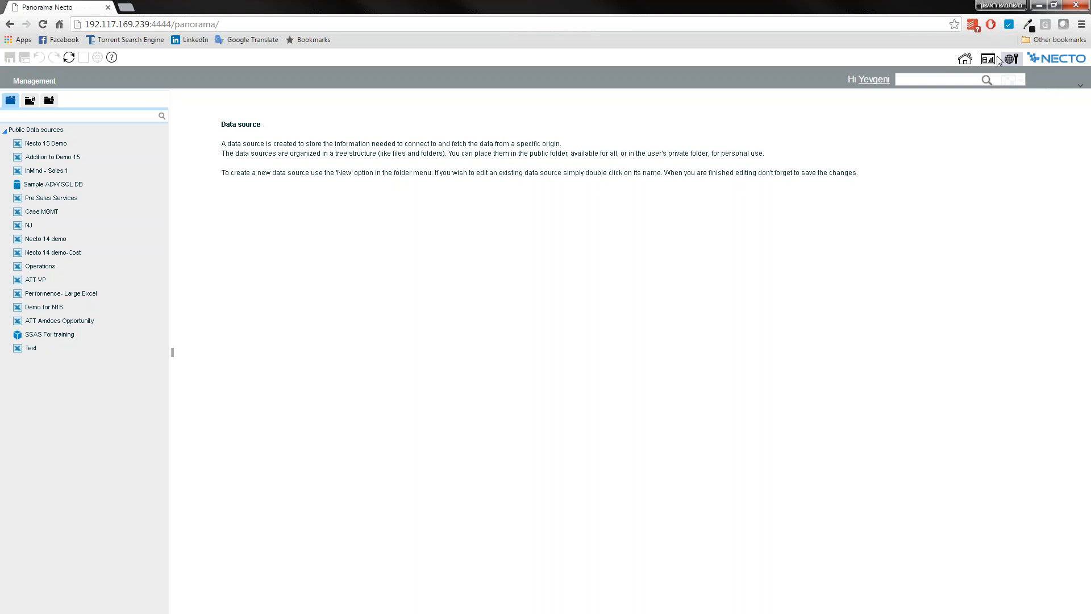
pyautogui.click(969, 62)
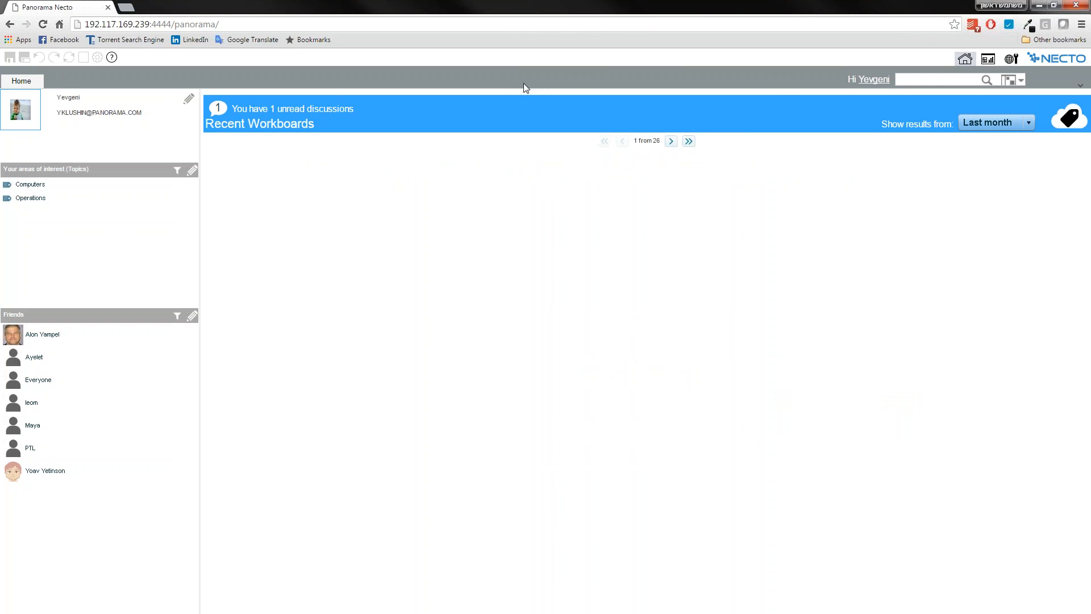
pyautogui.click(1080, 85)
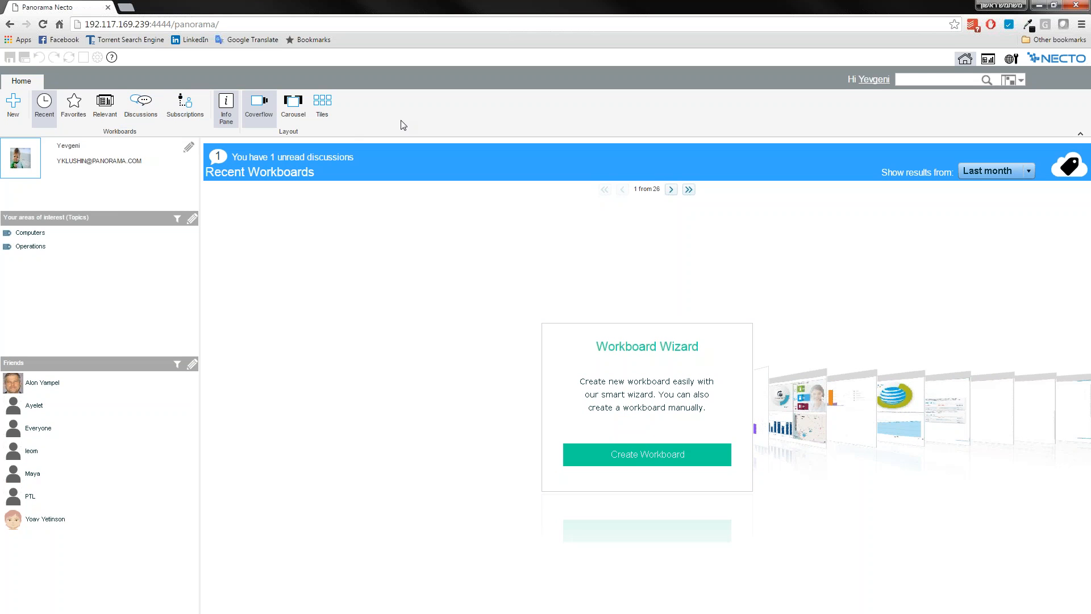
# Return to the Retail 360 Dashboard workboard and check the recent and favorite workboards.
pyautogui.click(1011, 58)
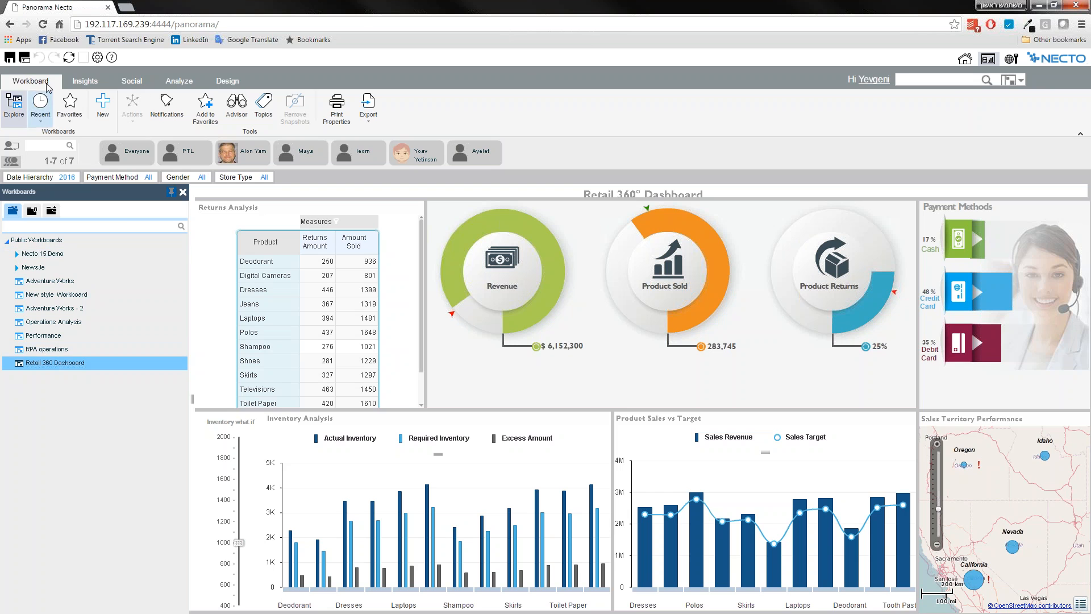
pyautogui.click(38, 125)
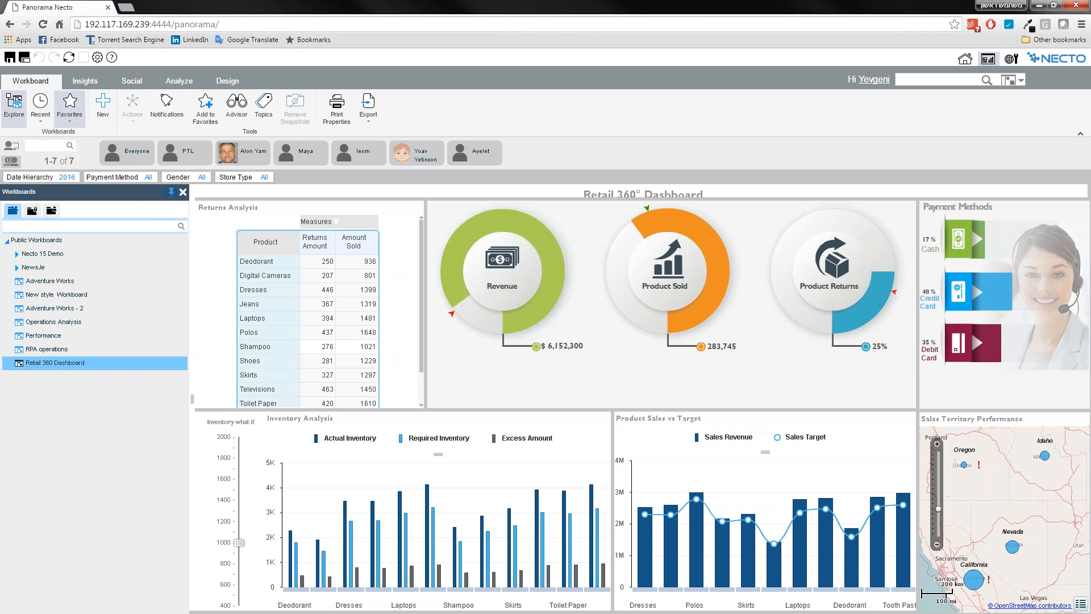
pyautogui.click(69, 117)
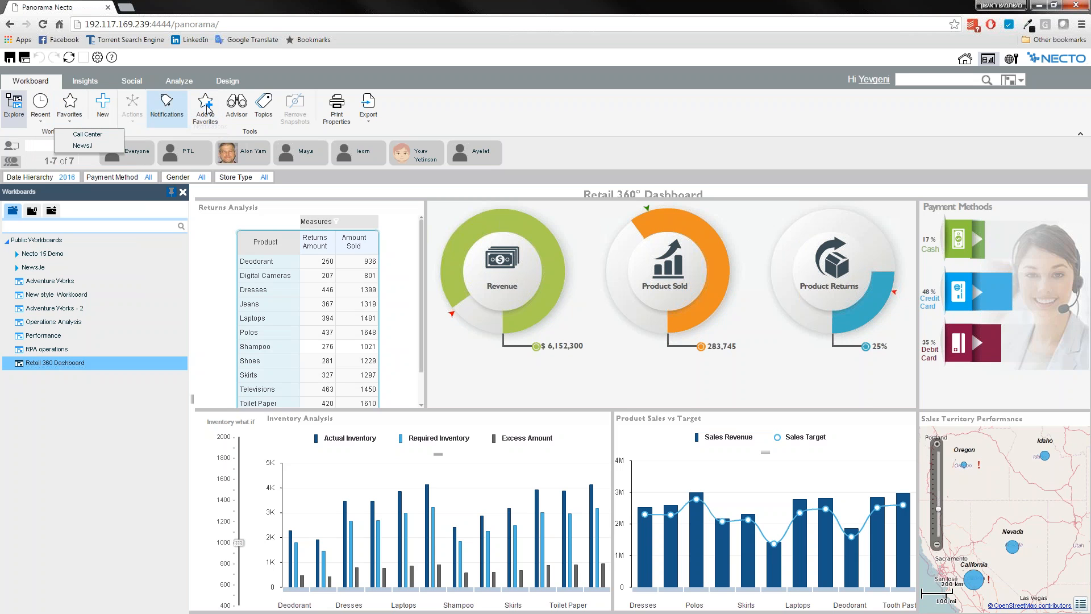
pyautogui.click(433, 107)
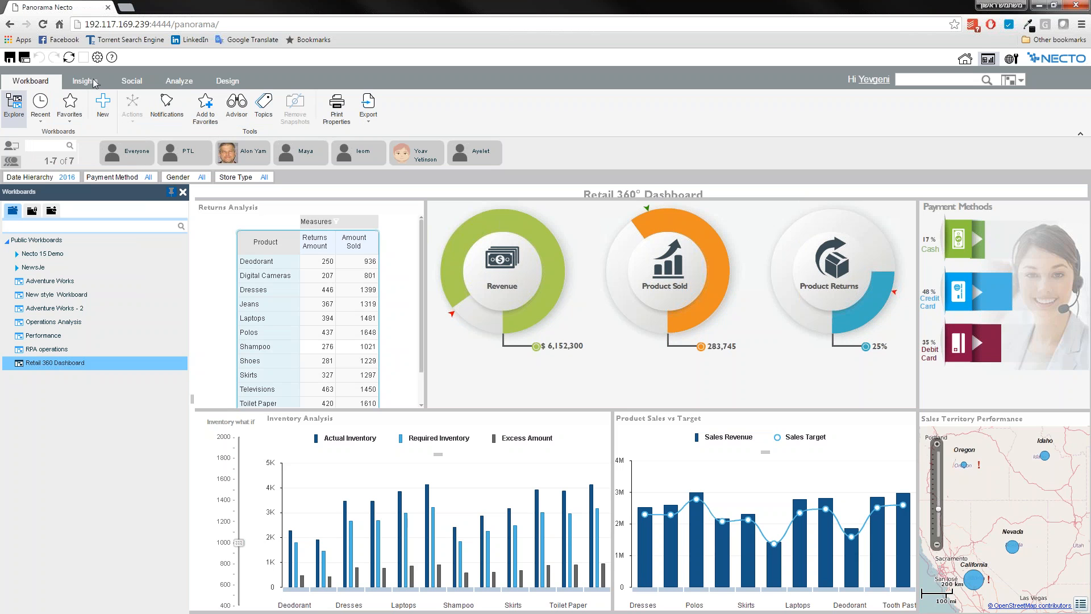
# Review the Analyze and Design tools, and the View and Members tools offered for the Inventory Analysis chart.
pyautogui.click(181, 85)
pyautogui.click(235, 83)
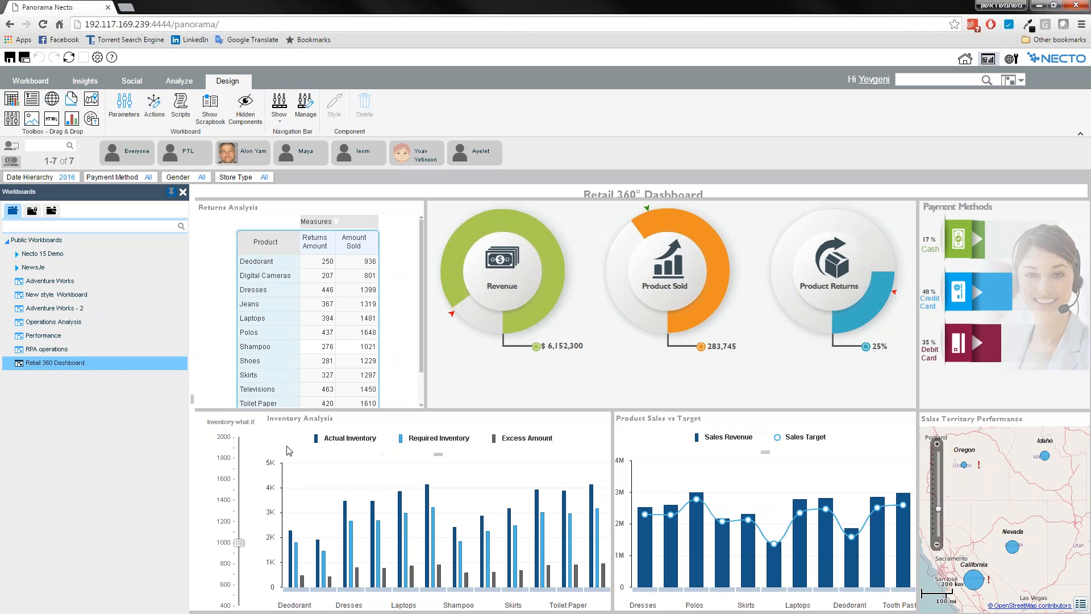
pyautogui.click(325, 469)
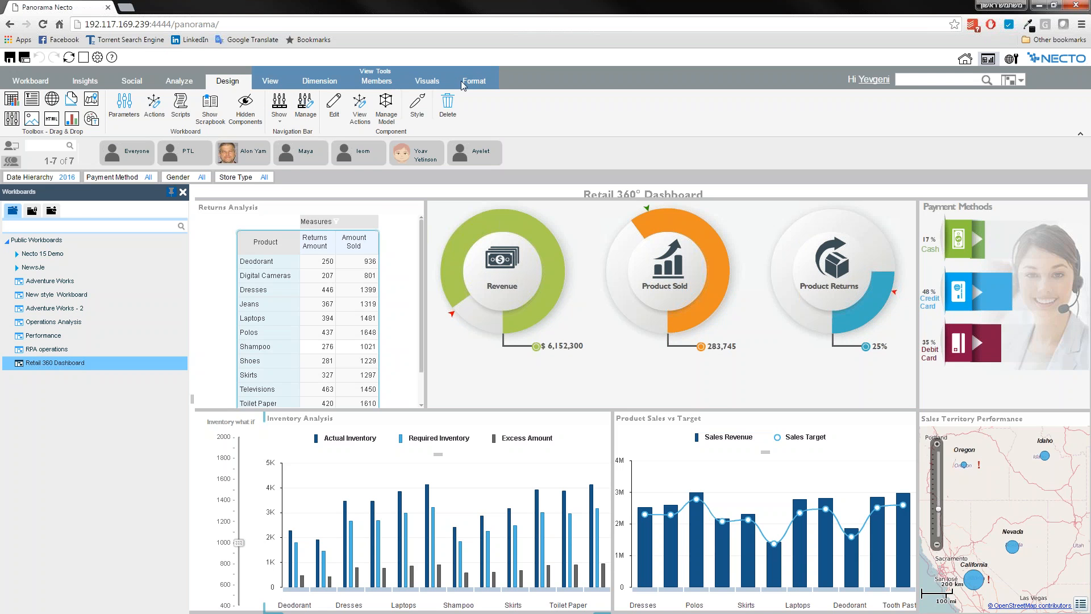
pyautogui.click(270, 83)
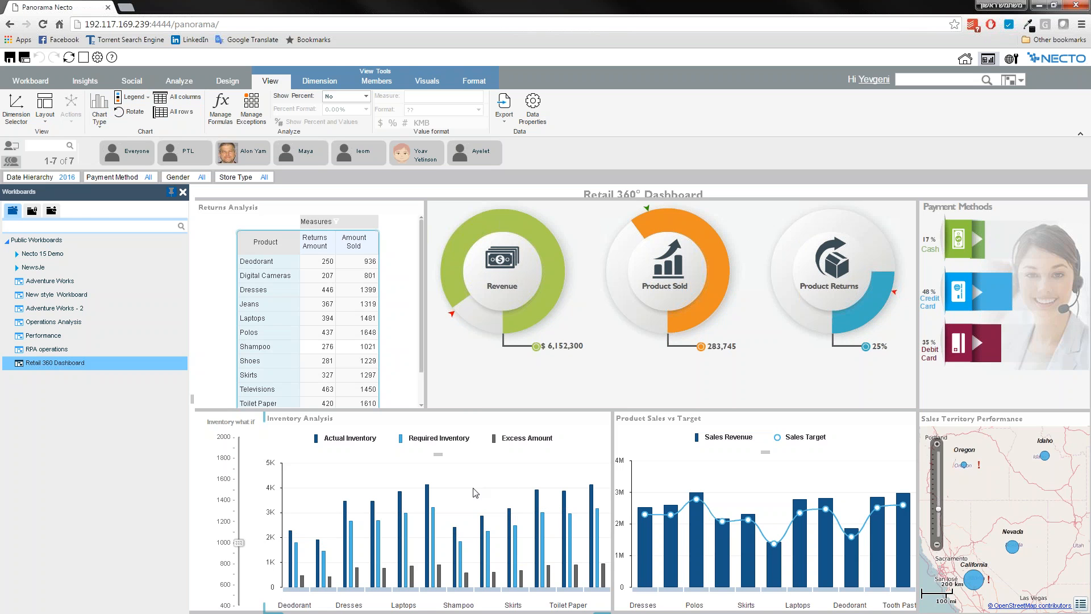
pyautogui.click(378, 82)
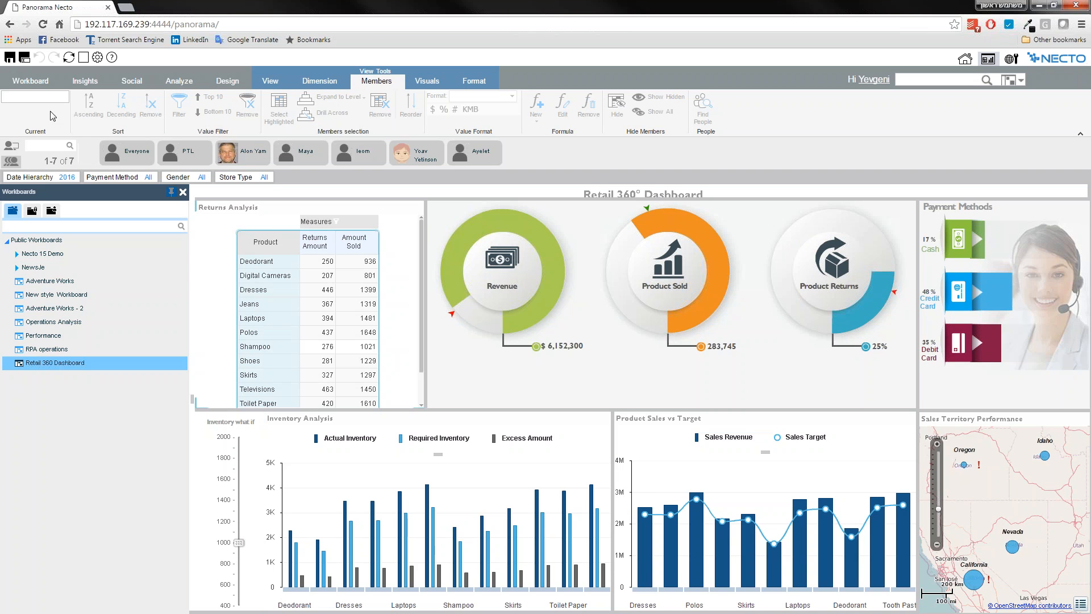
# Check the options for the Product dimension and the Deodorant member in the Returns Analysis table, and select the Dresses member.
pyautogui.moveTo(285, 247)
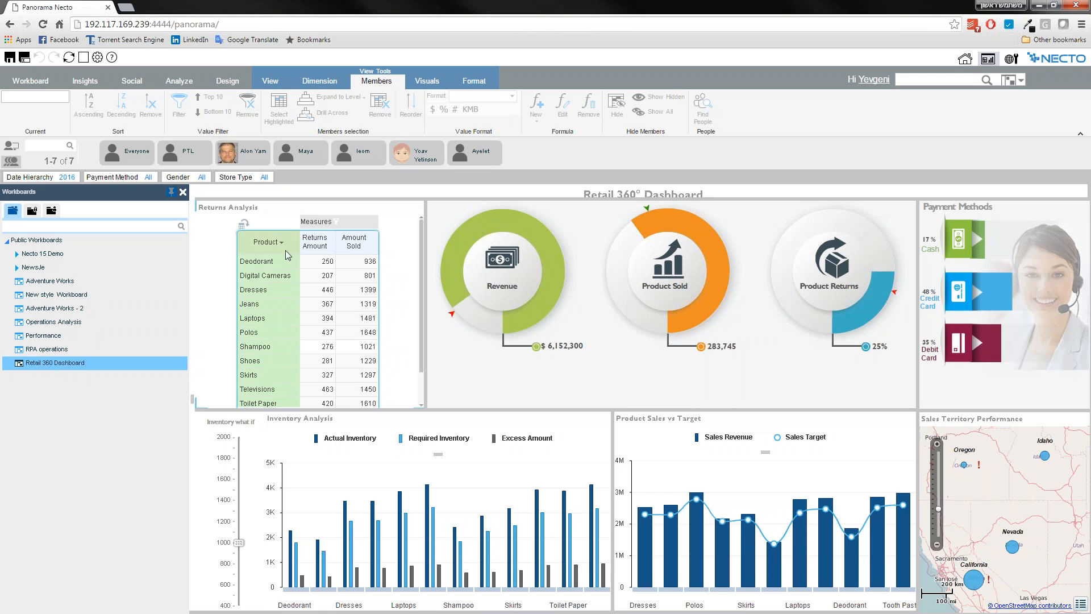
pyautogui.click(282, 244)
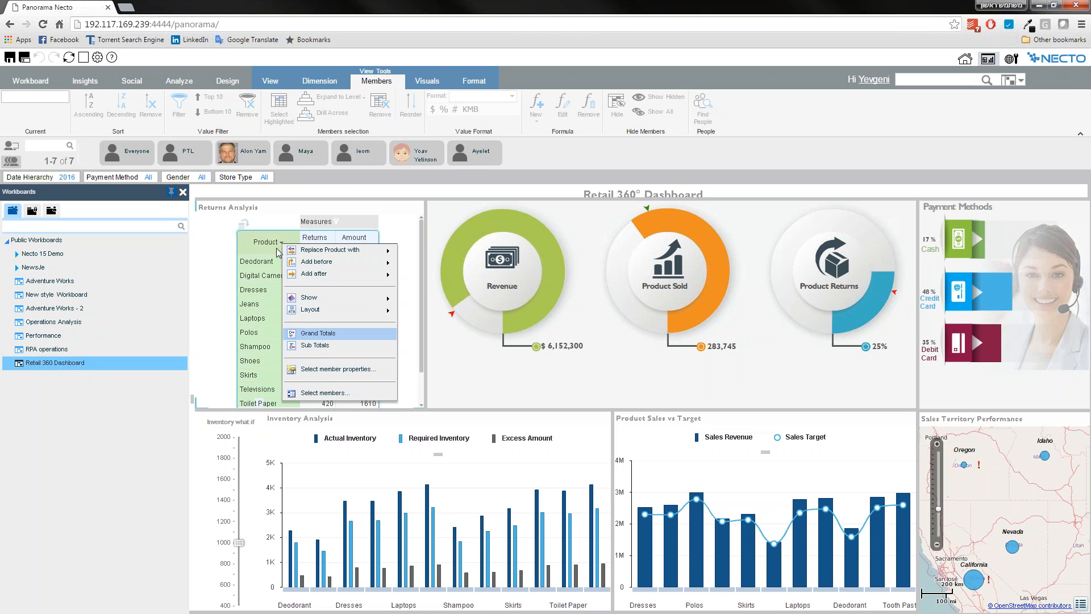
pyautogui.click(232, 261)
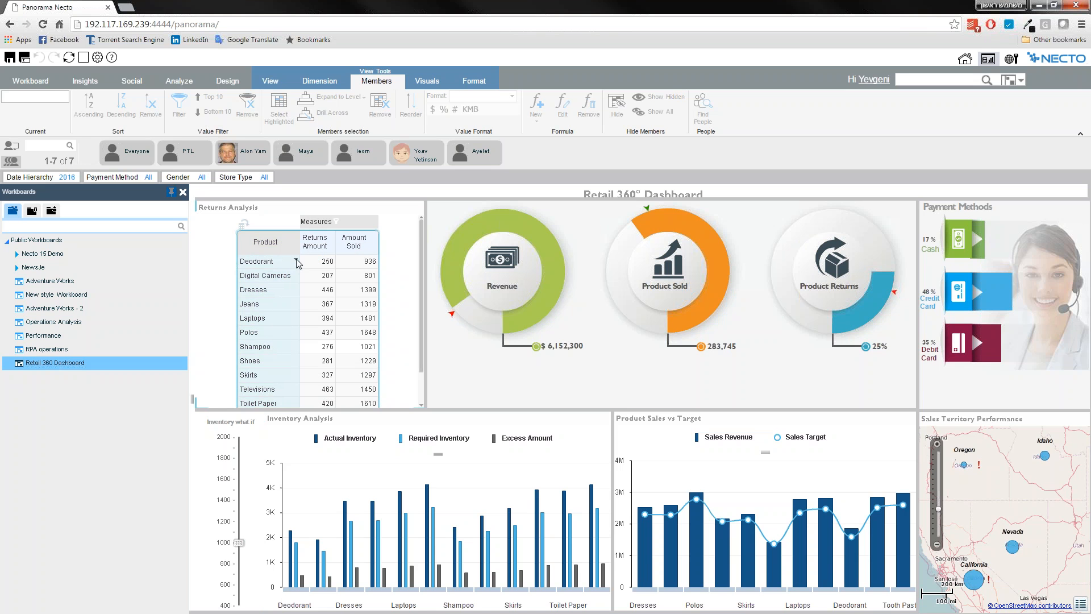
pyautogui.click(296, 260)
pyautogui.click(222, 298)
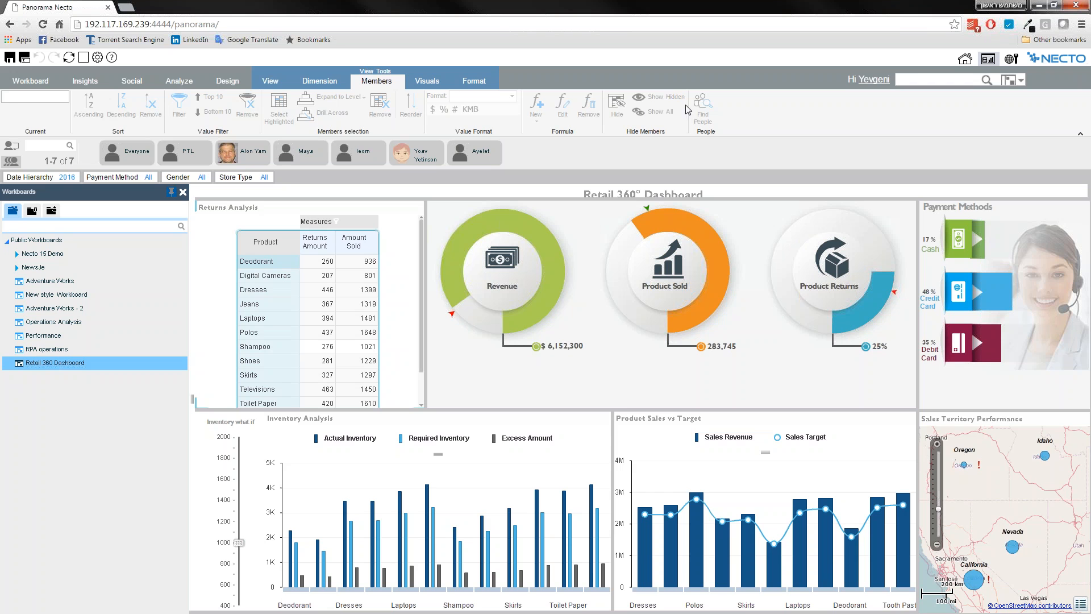
pyautogui.click(259, 290)
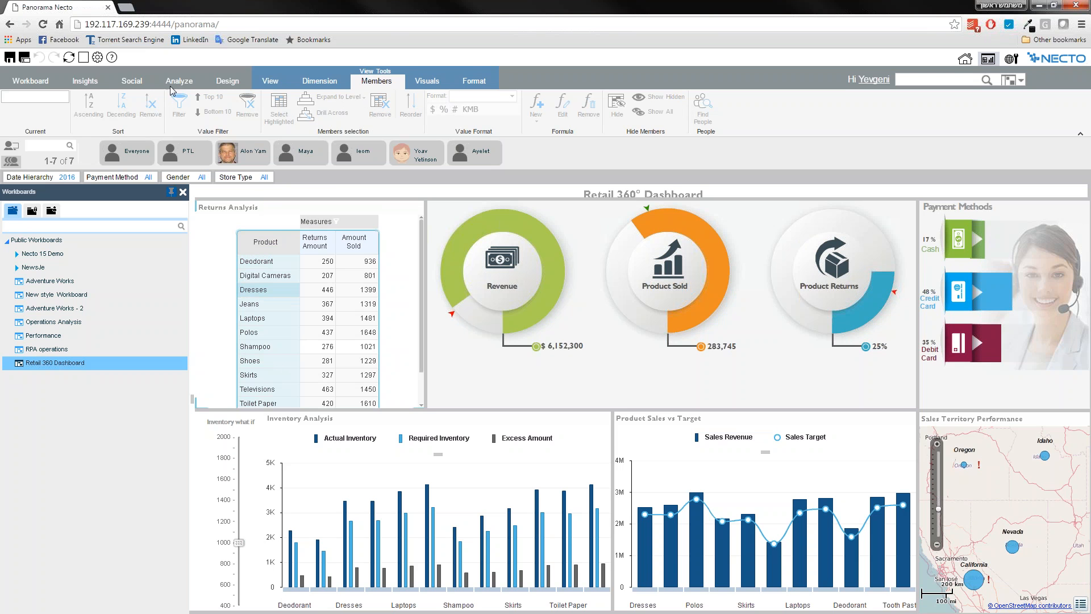
# View the Social tools and the component-specific tools for the Inventory Analysis chart, the KPI infographic and the Sales Territory Performance map.
pyautogui.click(131, 83)
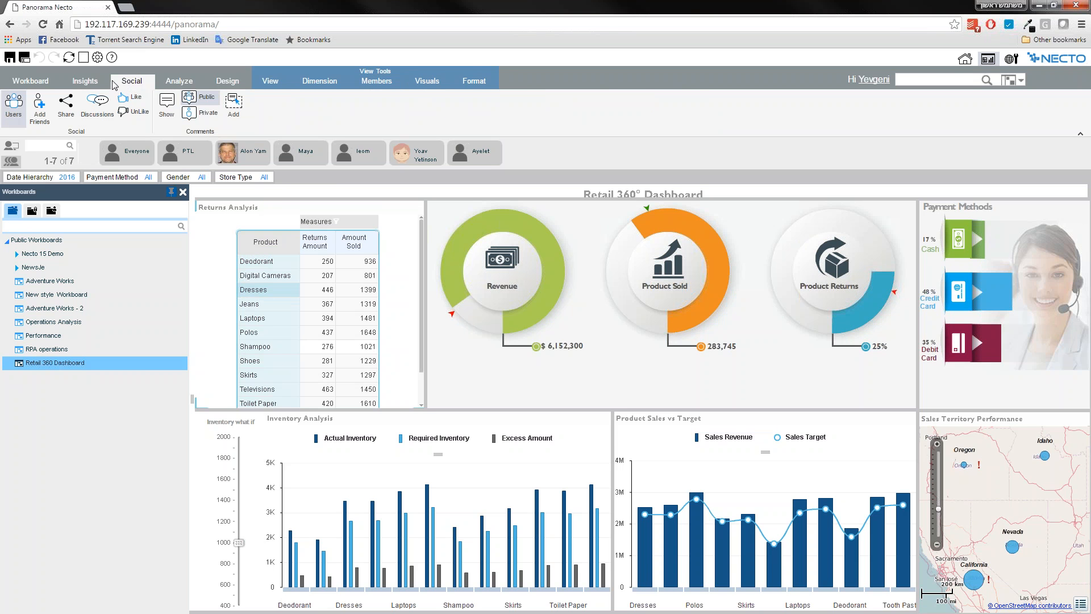
pyautogui.click(322, 482)
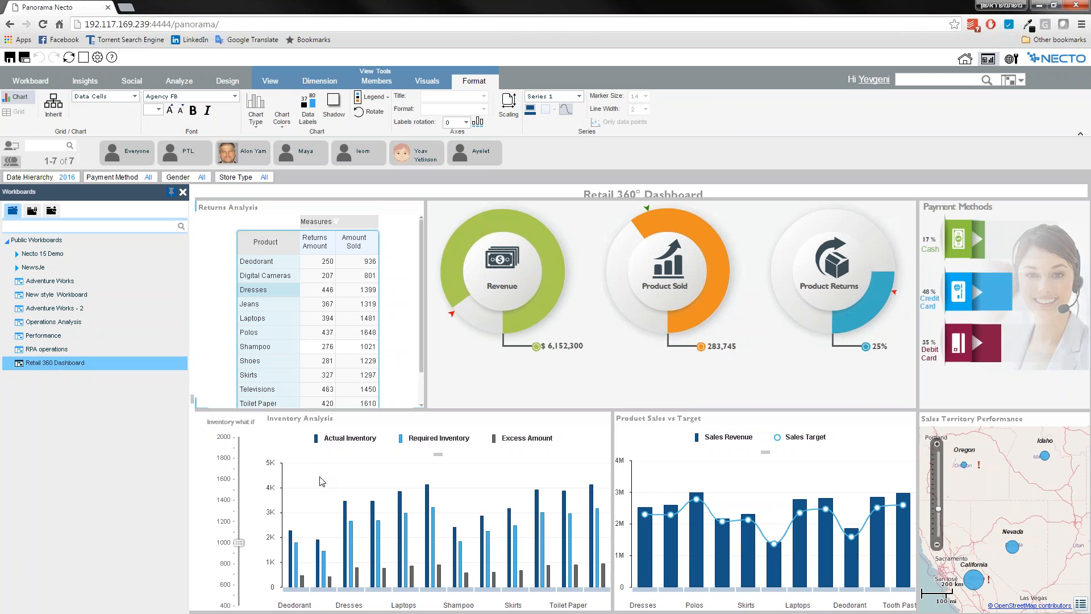
pyautogui.click(321, 472)
pyautogui.click(477, 398)
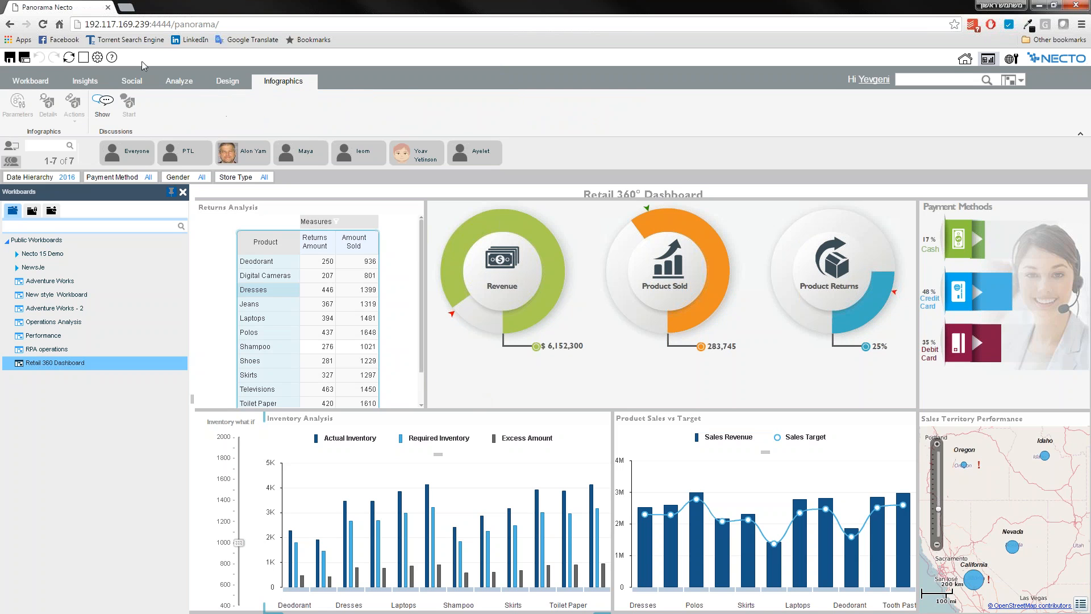
pyautogui.click(991, 493)
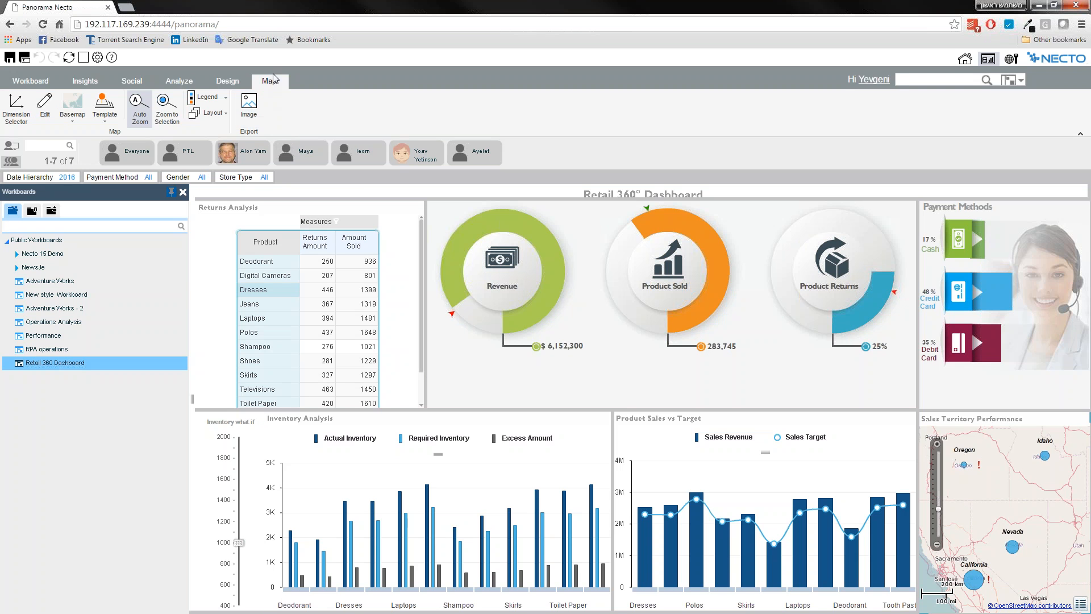
# Open the properties of the Sales Territory Performance map and check which other components can be chosen there.
pyautogui.click(97, 57)
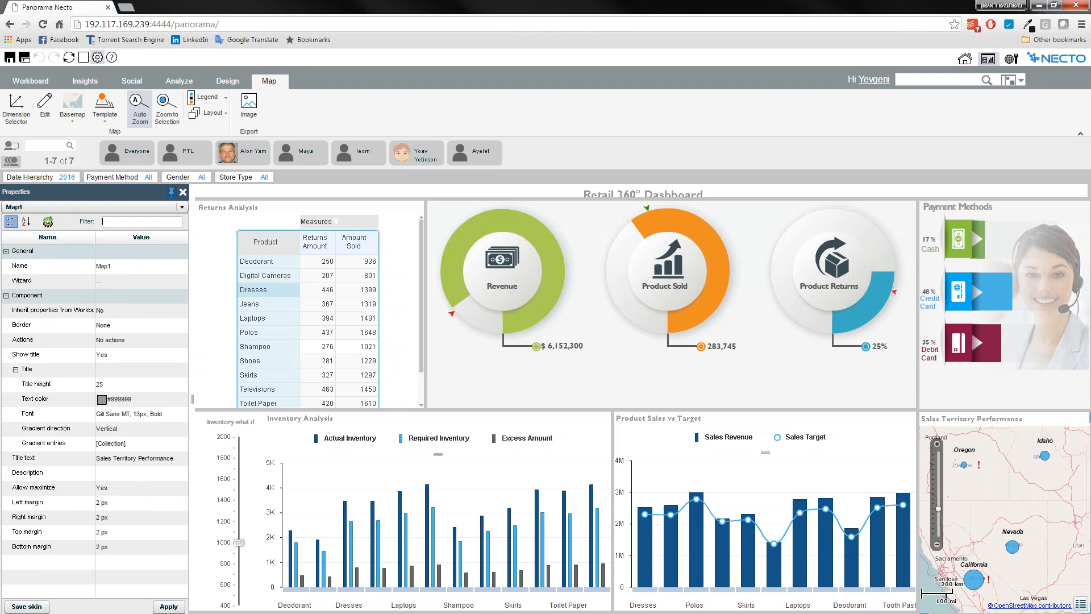
pyautogui.click(63, 207)
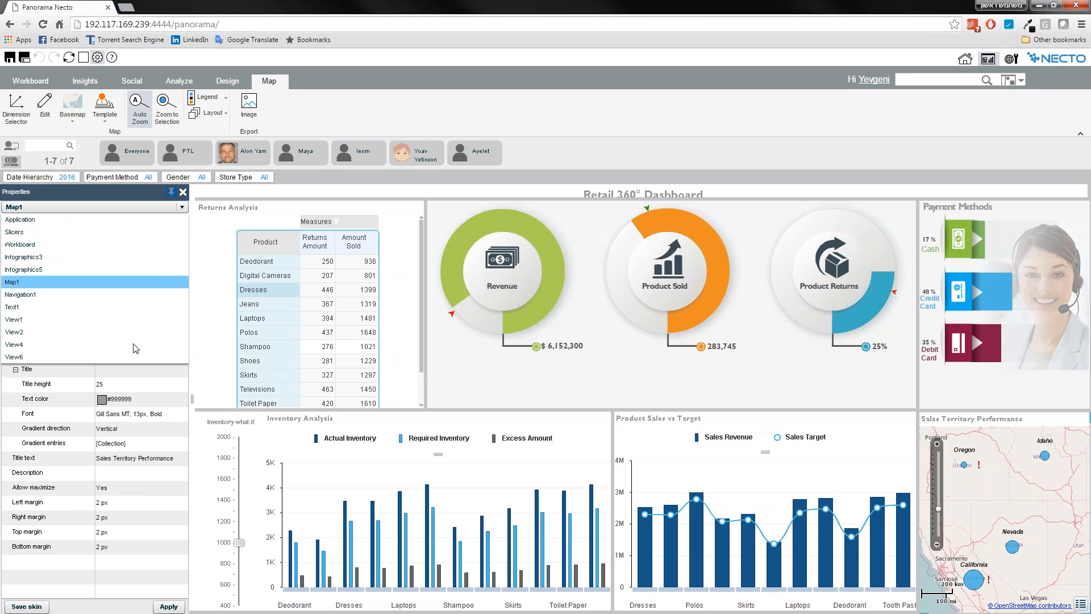
pyautogui.click(44, 208)
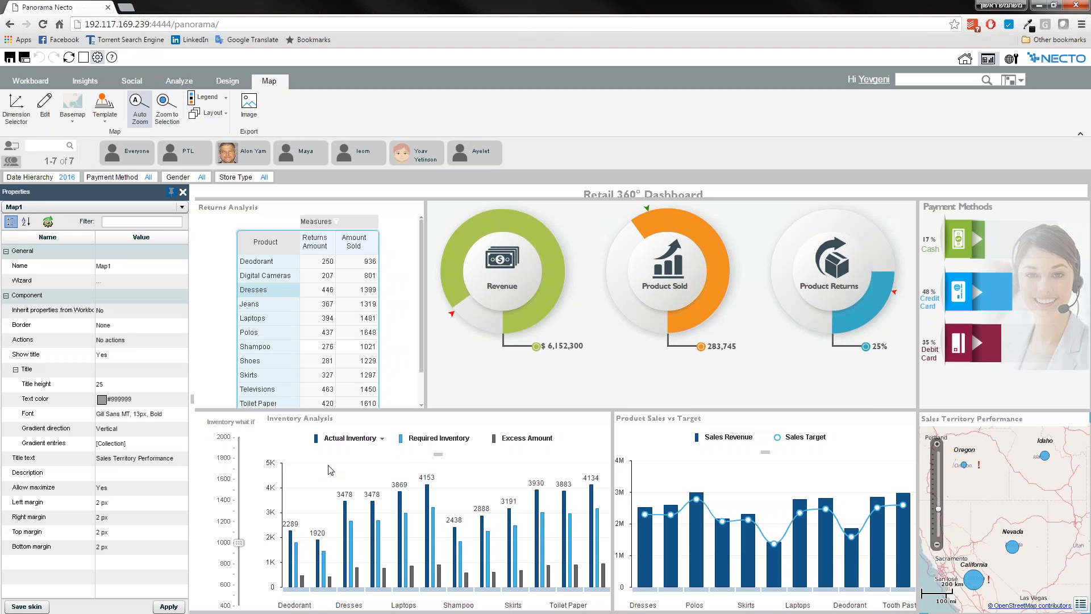
pyautogui.moveTo(325, 444)
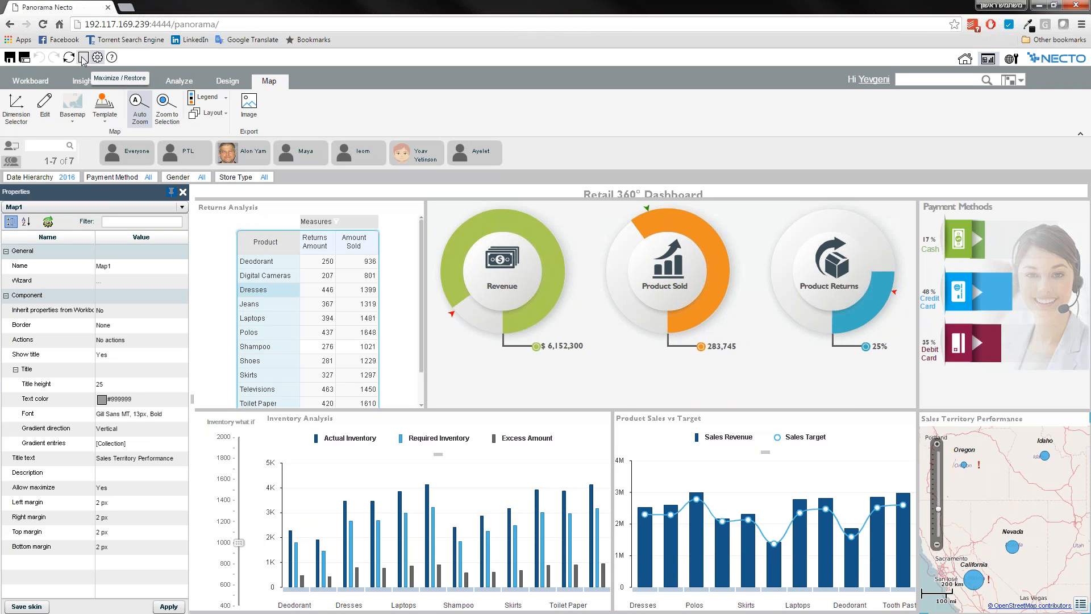
# Maximize the Inventory Analysis chart to view it full size, and restore it to the dashboard layout.
pyautogui.click(372, 473)
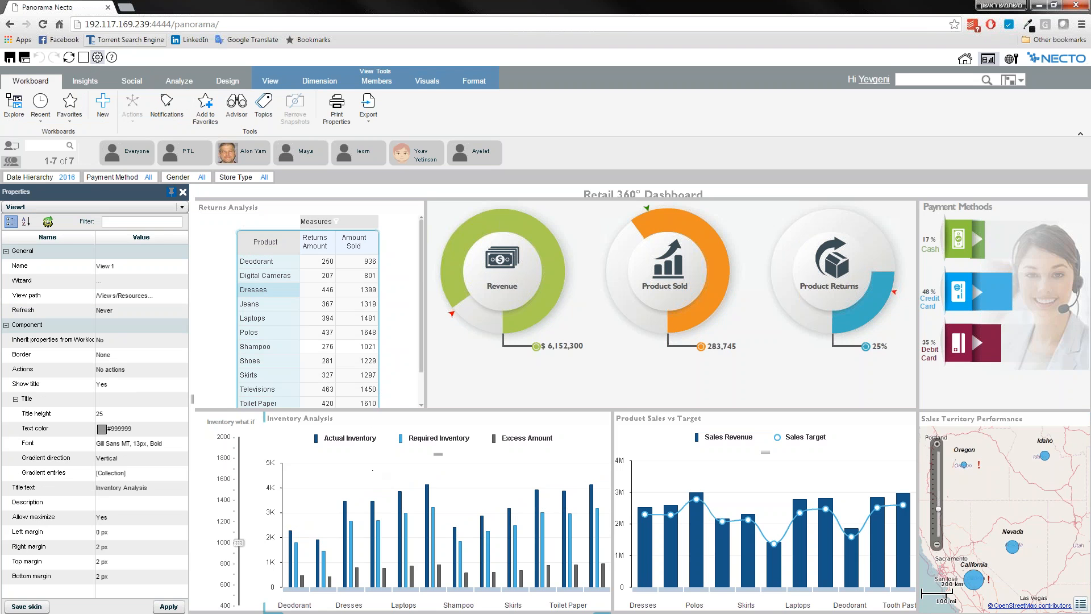
pyautogui.click(83, 59)
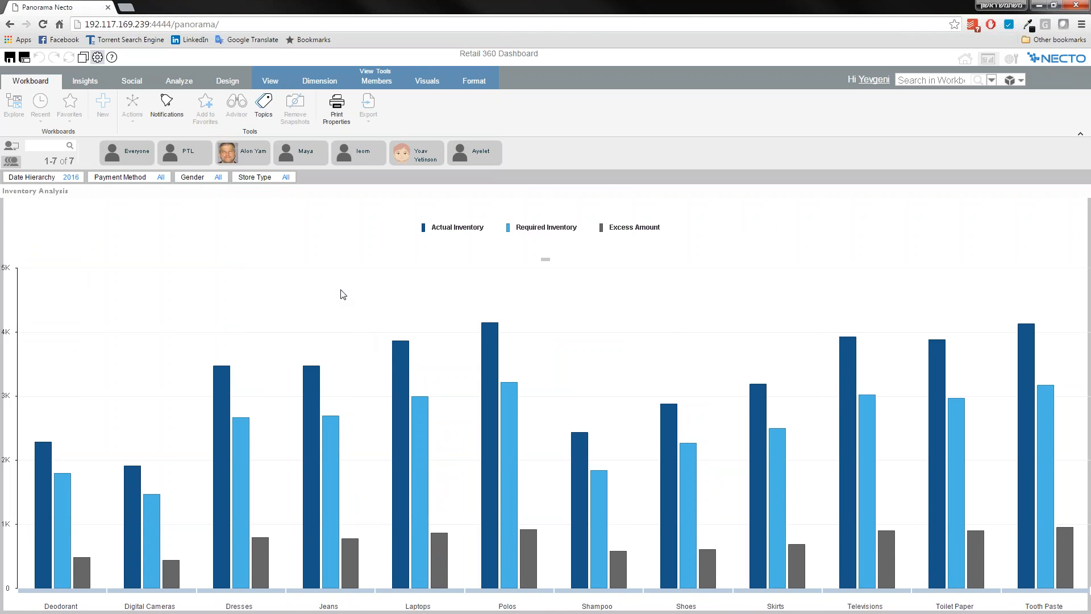
pyautogui.click(82, 58)
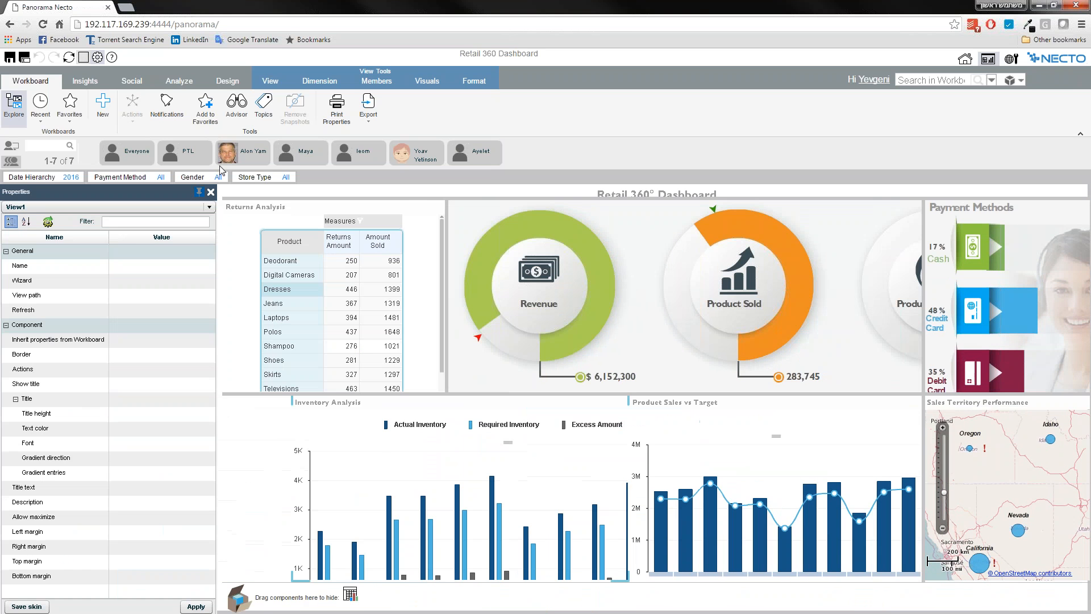
pyautogui.click(219, 189)
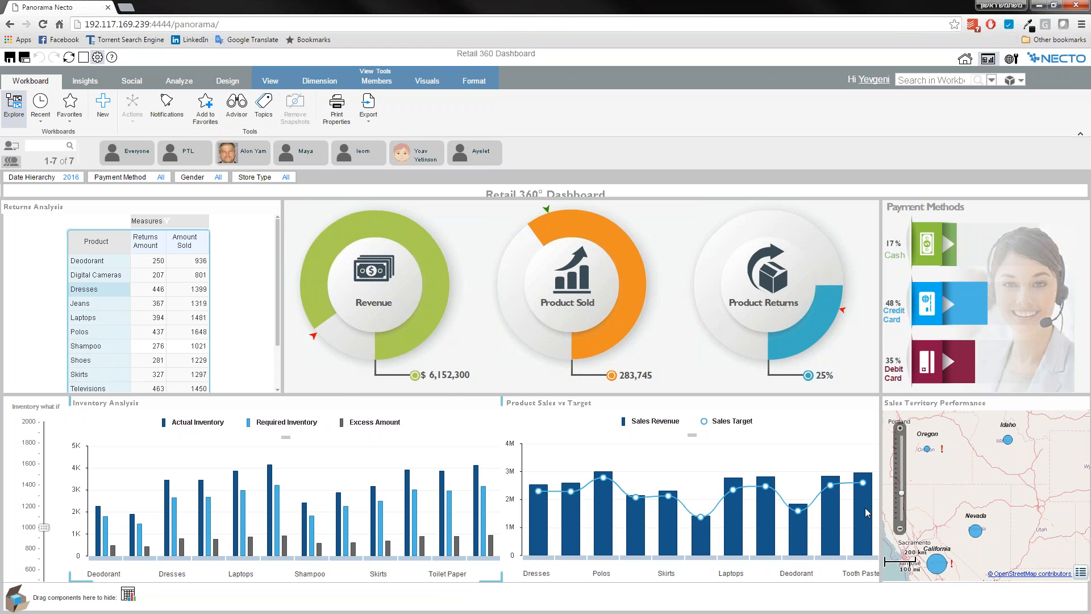
# View the workboard list, open the properties of the Workboard itself, filter them by "sp" and examine the splitter color and size.
pyautogui.moveTo(39, 206)
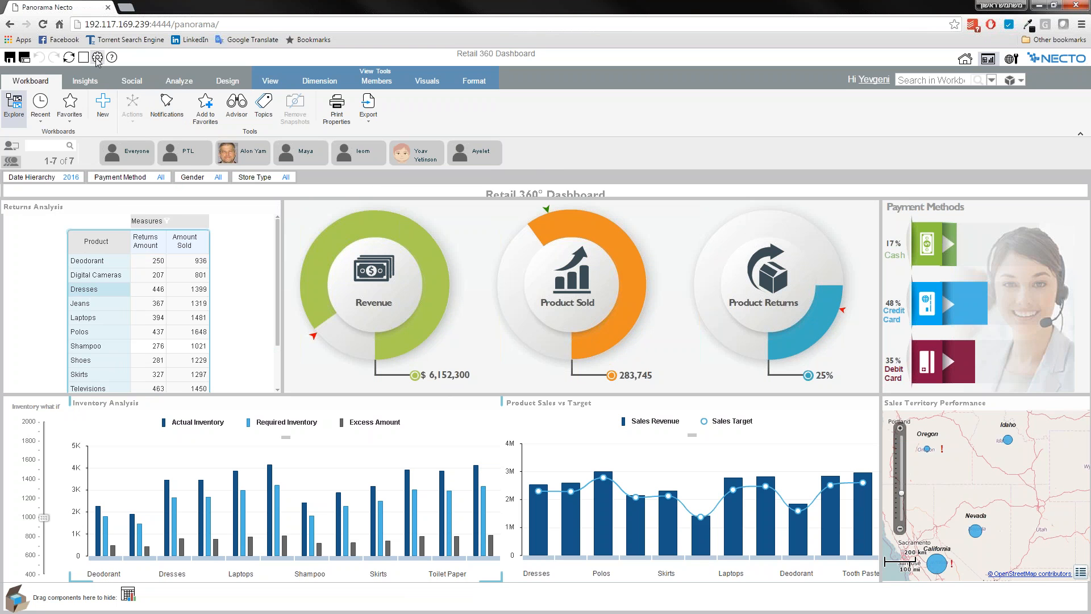
pyautogui.click(6, 112)
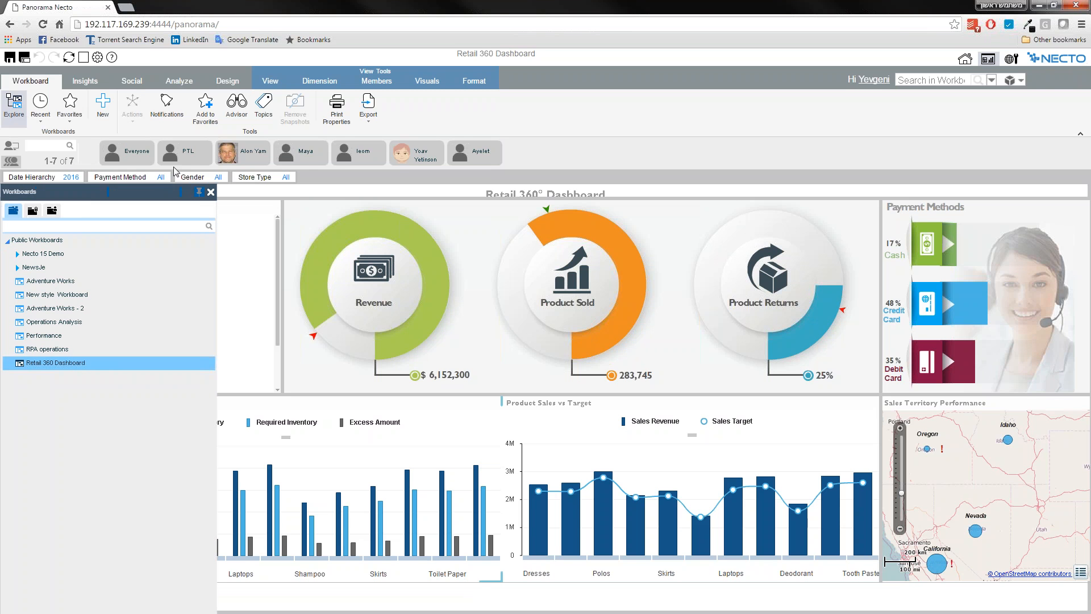
pyautogui.click(97, 58)
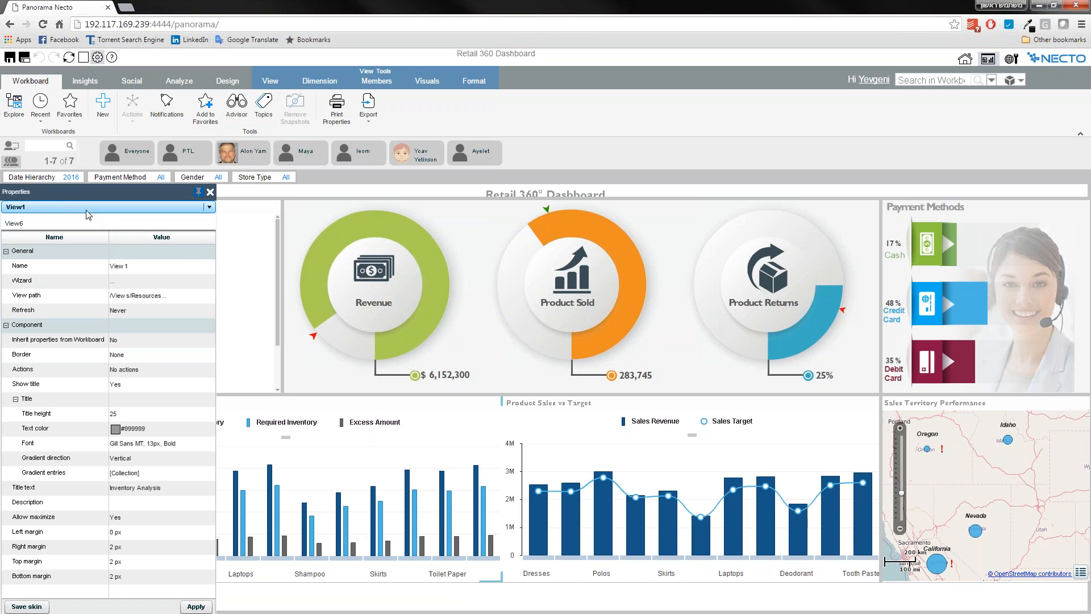
pyautogui.click(40, 245)
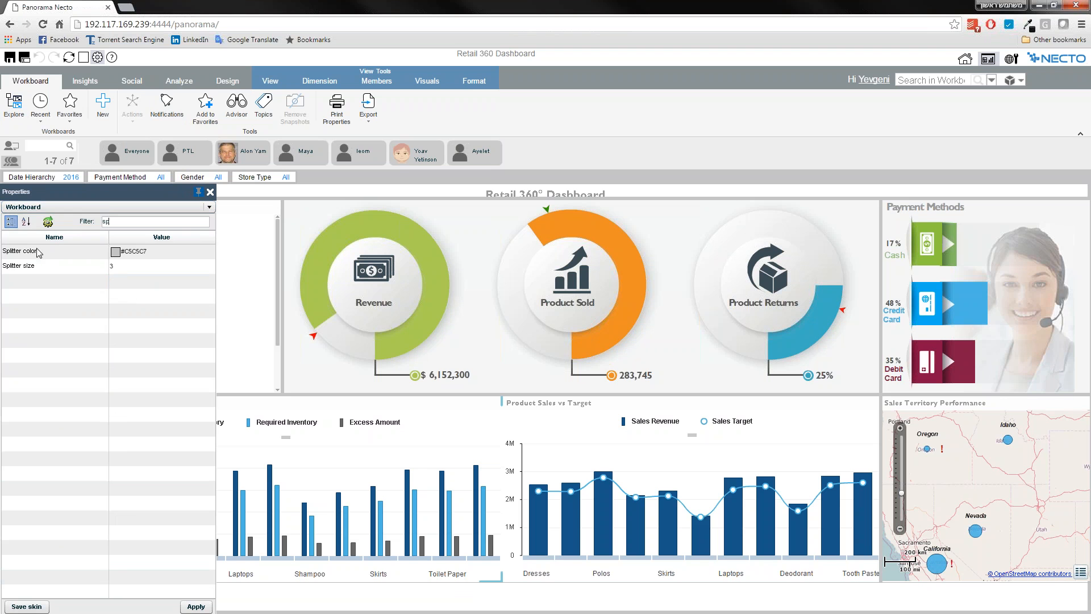
pyautogui.click(117, 256)
pyautogui.click(112, 261)
pyautogui.moveTo(284, 202)
pyautogui.click(119, 255)
# Start a new workboard, connect to the LOCAL OLAP data source and choose the AdventureWorksDW2012Multidimensional-EE database.
pyautogui.moveTo(300, 196)
pyautogui.click(103, 111)
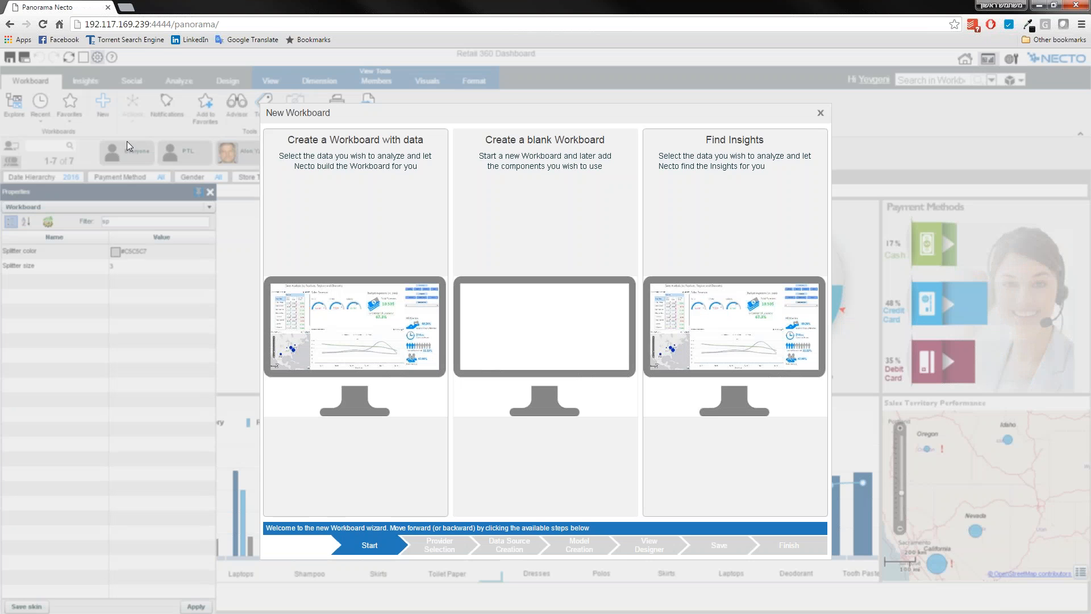
pyautogui.click(362, 265)
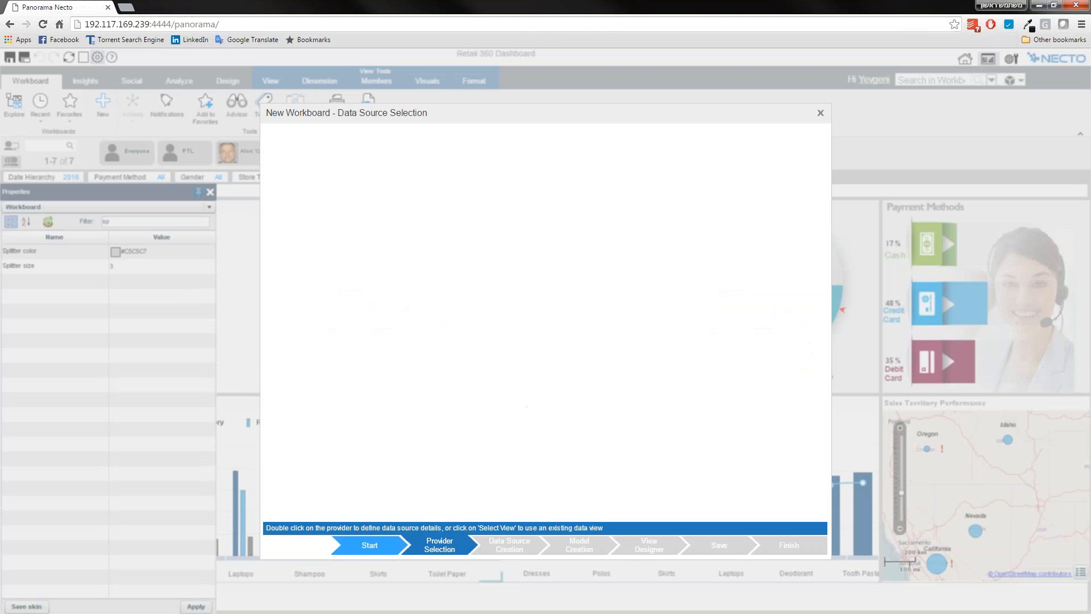
pyautogui.click(352, 190)
pyautogui.doubleClick(303, 246)
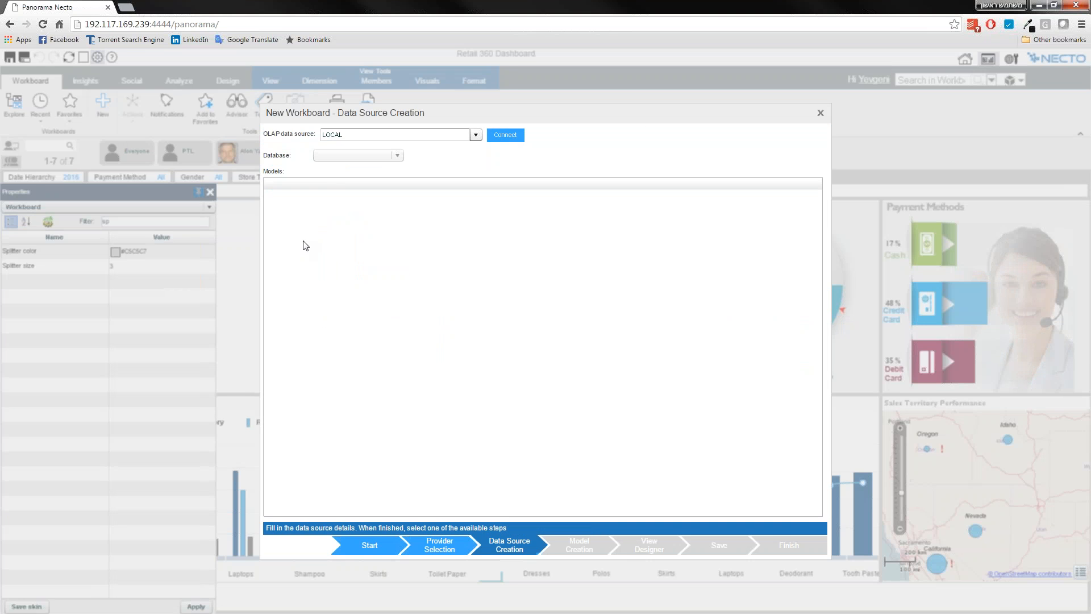
pyautogui.click(494, 136)
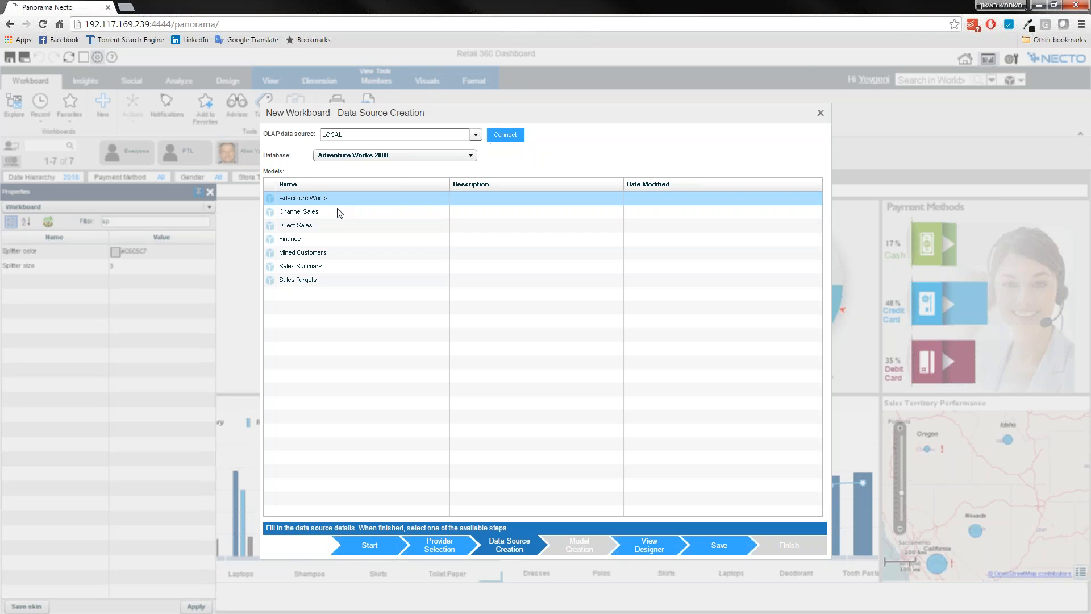
pyautogui.click(406, 159)
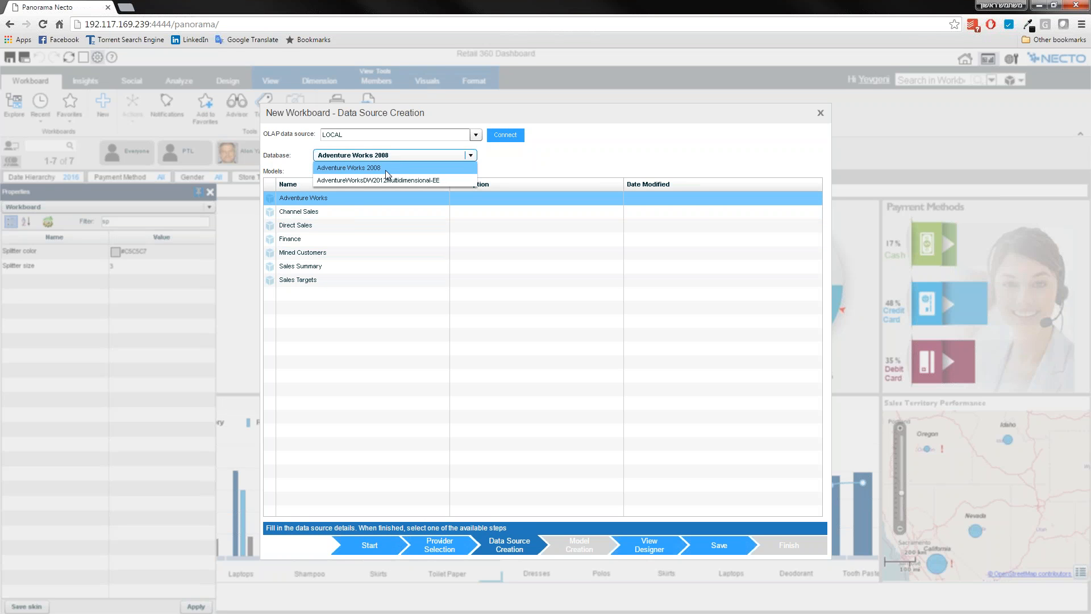
pyautogui.click(449, 180)
# Design the new workboard's view by replacing Employee Department with Geography in the rows, and proceed to saving.
pyautogui.click(650, 549)
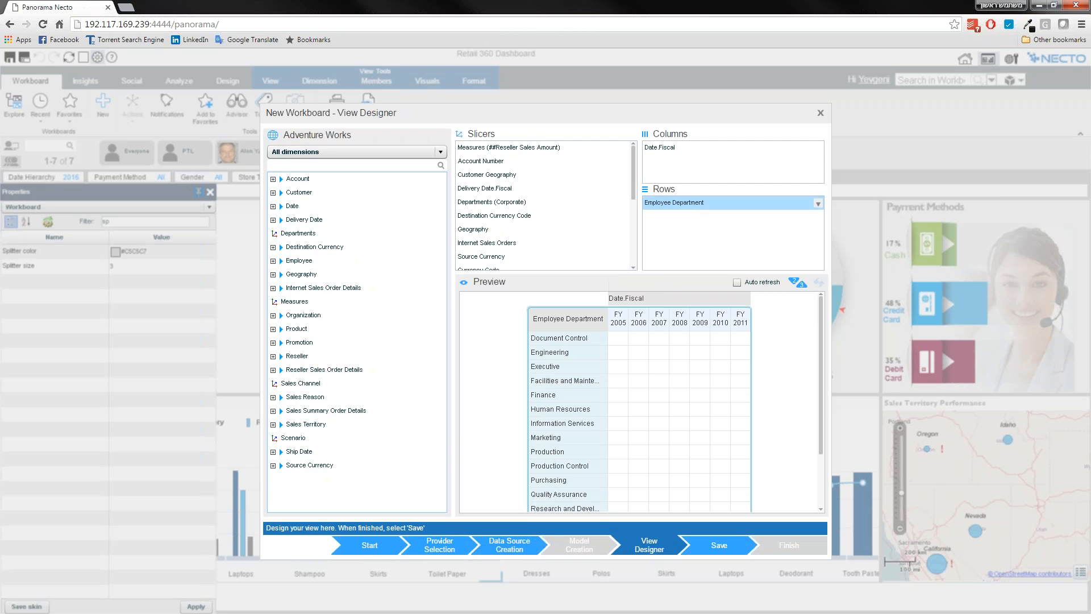
pyautogui.moveTo(674, 203); pyautogui.dragTo(722, 227)
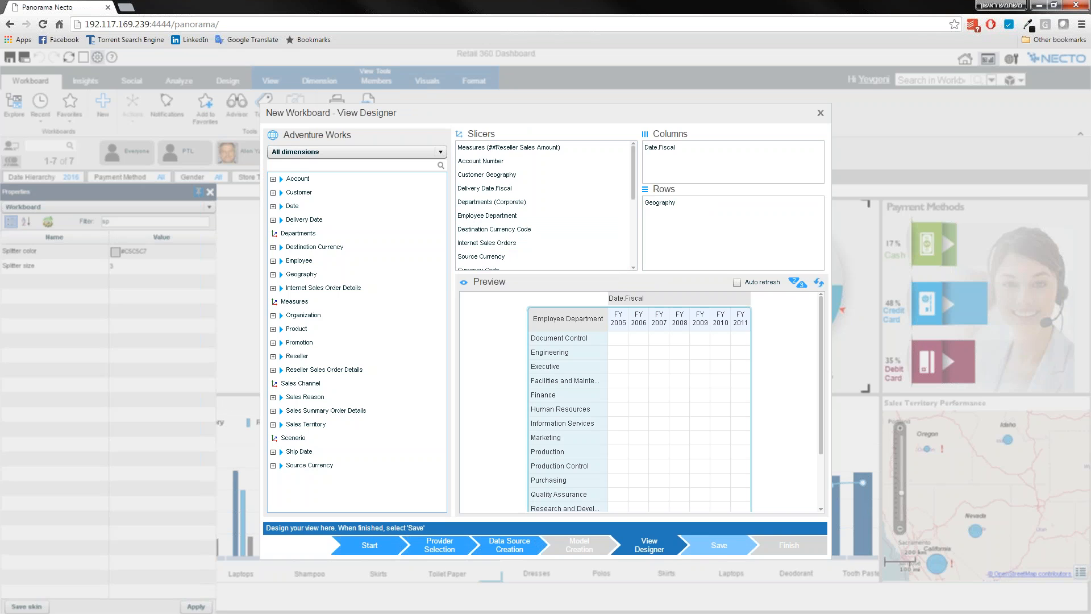
pyautogui.click(719, 545)
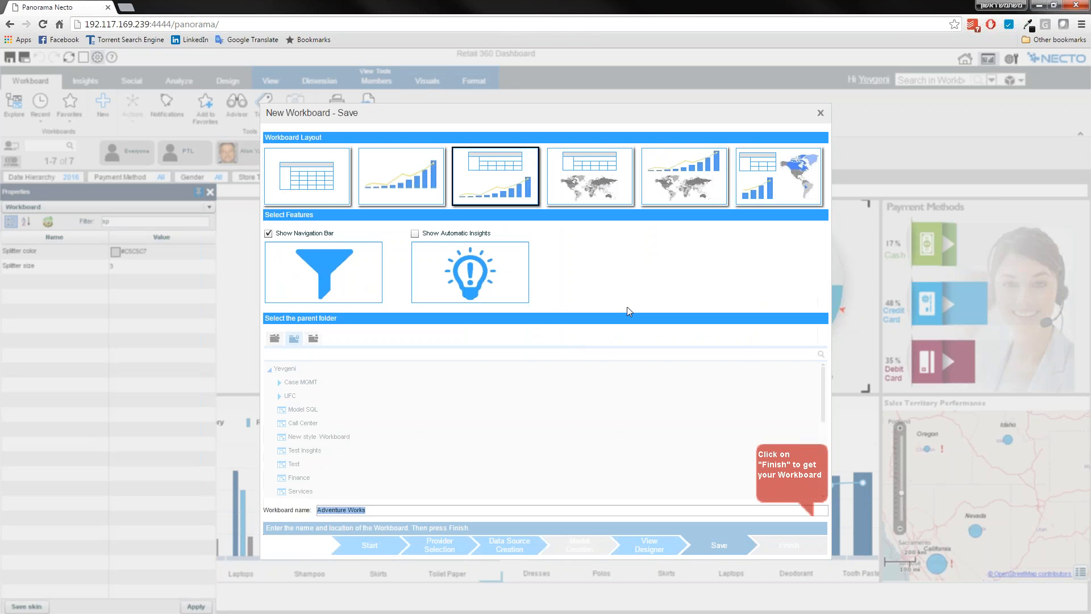
# Choose the layout with a table above a map, name the workboard "Adventure Works-webinar" and create it.
pyautogui.click(593, 178)
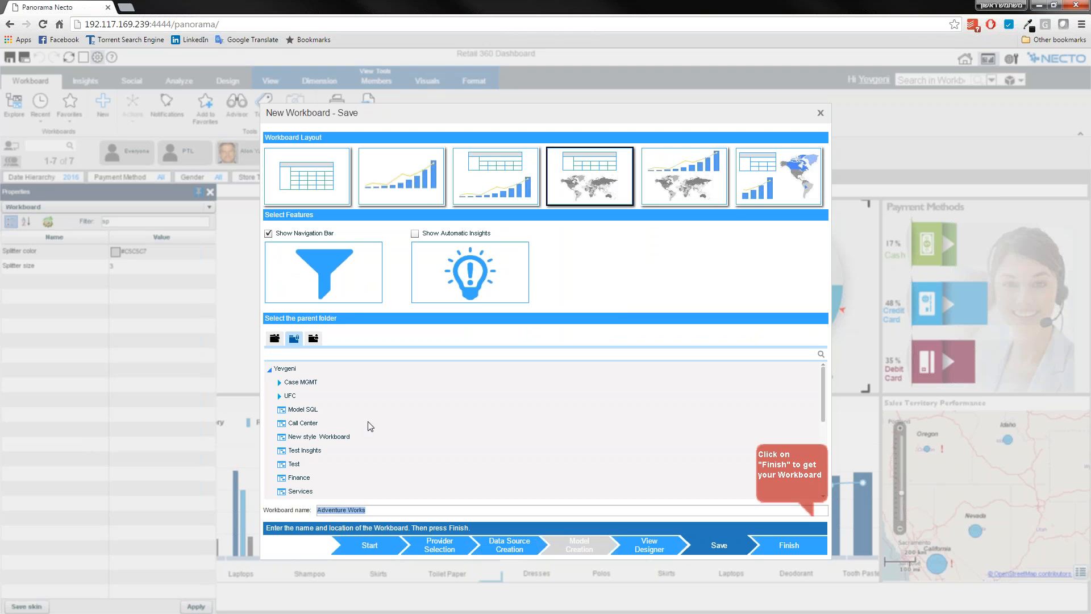
pyautogui.click(388, 511)
pyautogui.write('-webinar')
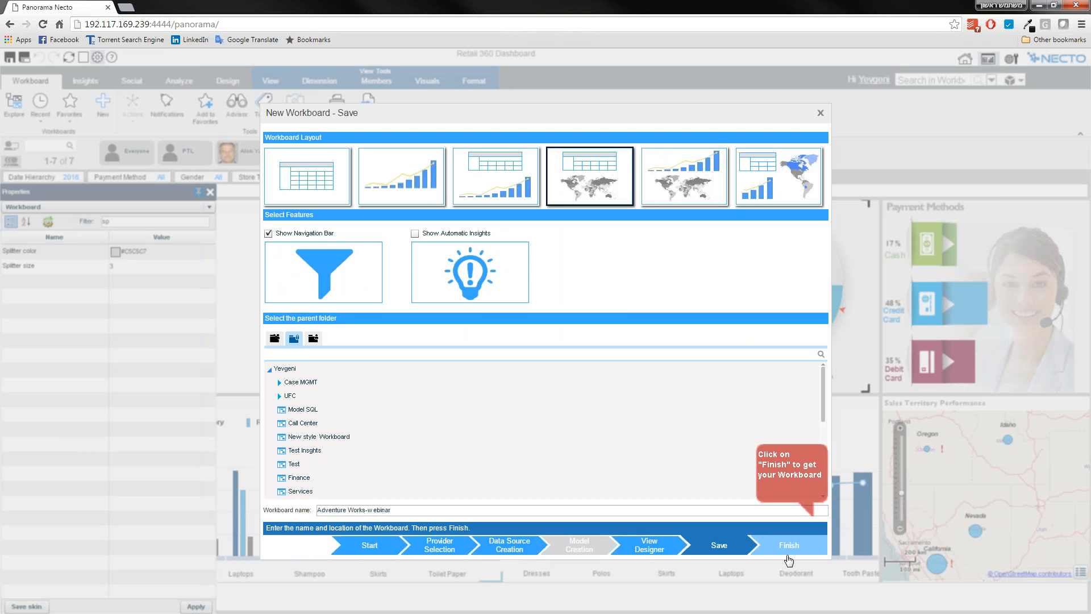
pyautogui.click(789, 545)
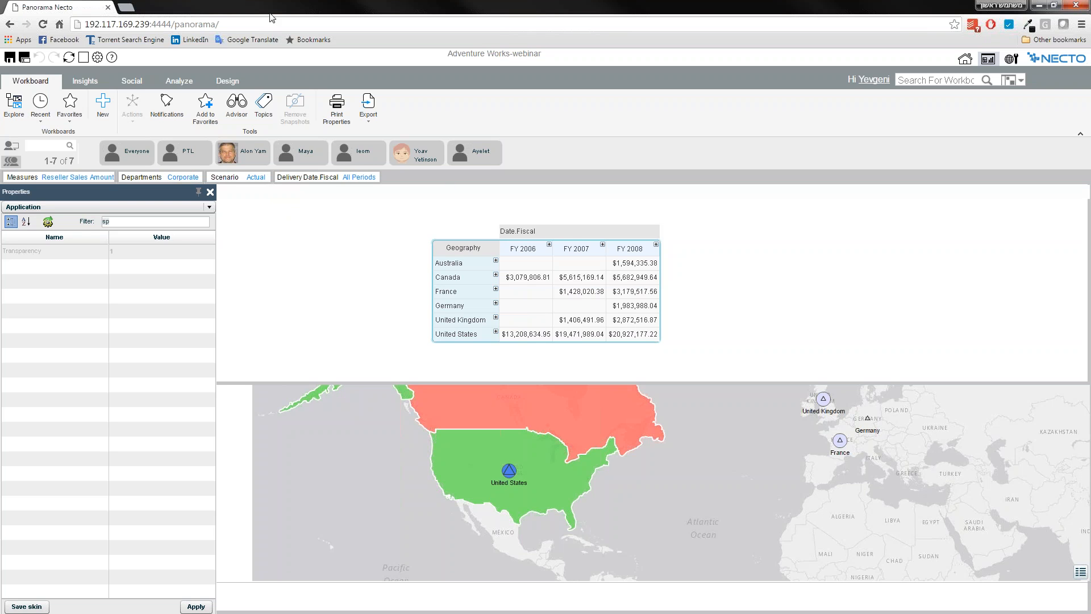
# Check the Navigation Bar's display options, and remove the Delivery Date.Fiscal and Scenario slicers from its selection.
pyautogui.click(230, 85)
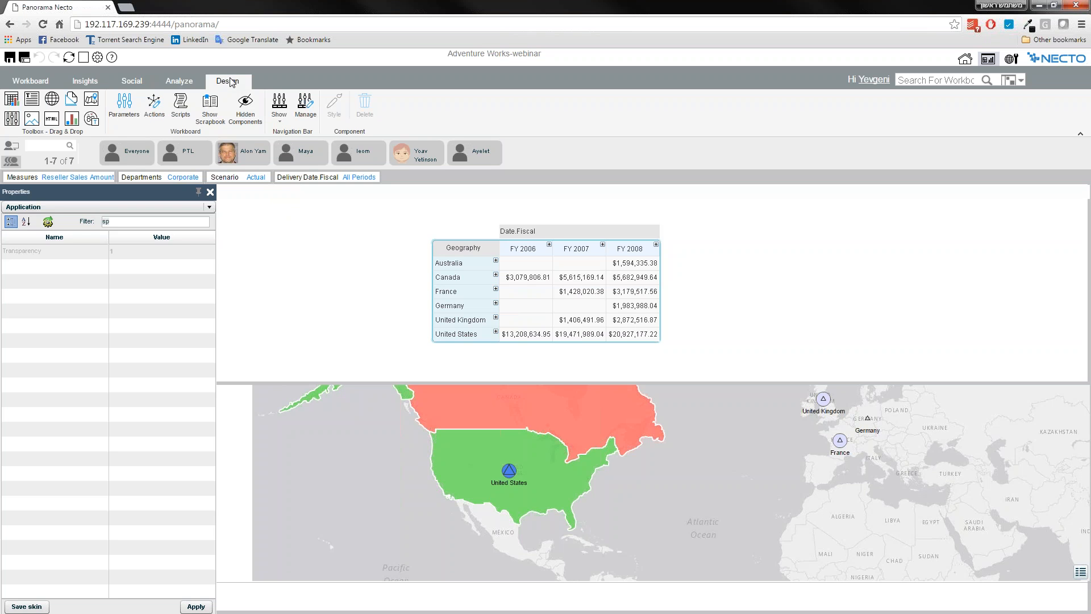
pyautogui.click(282, 113)
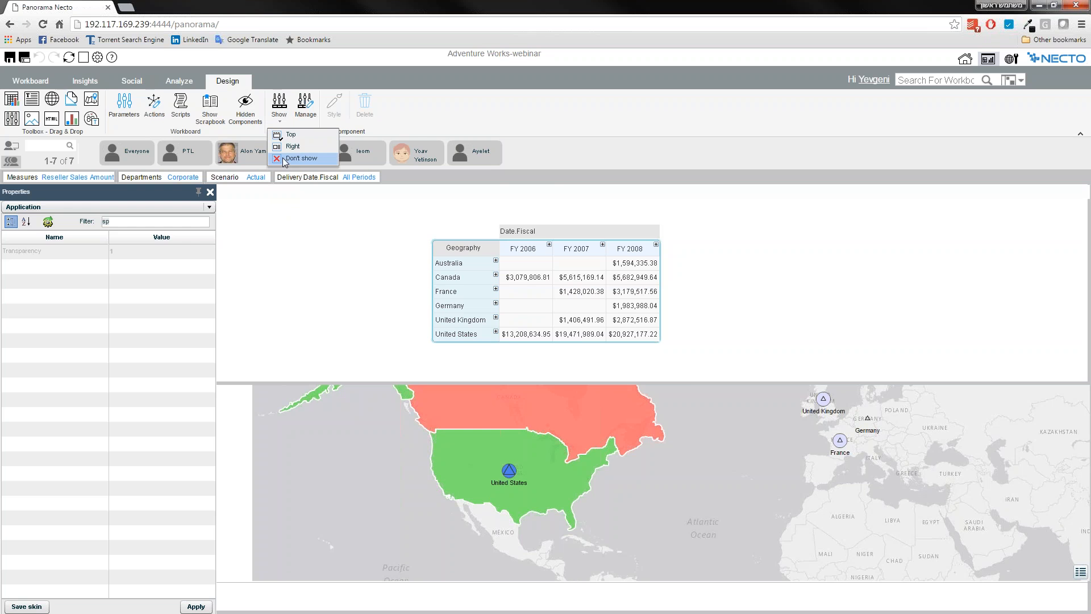
pyautogui.click(303, 102)
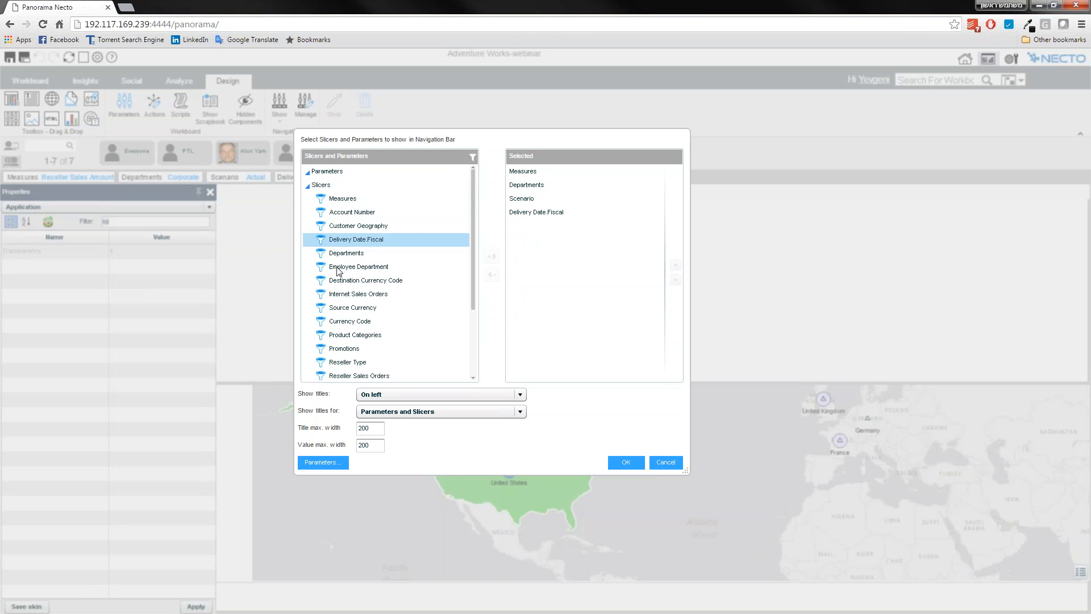
pyautogui.scroll(-3, 367, 359)
pyautogui.scroll(3, 370, 361)
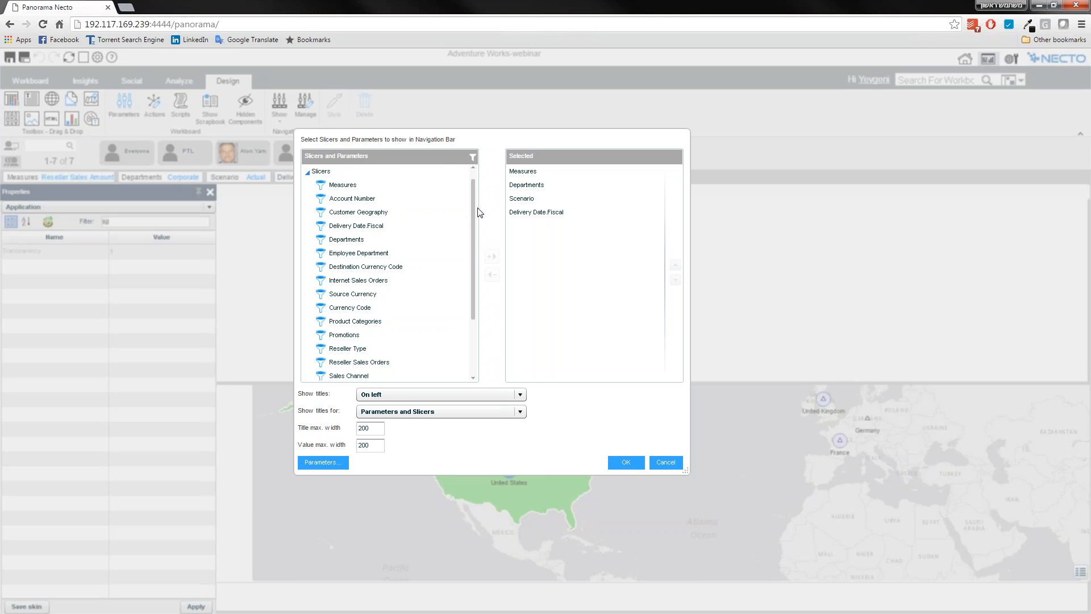
pyautogui.click(536, 212)
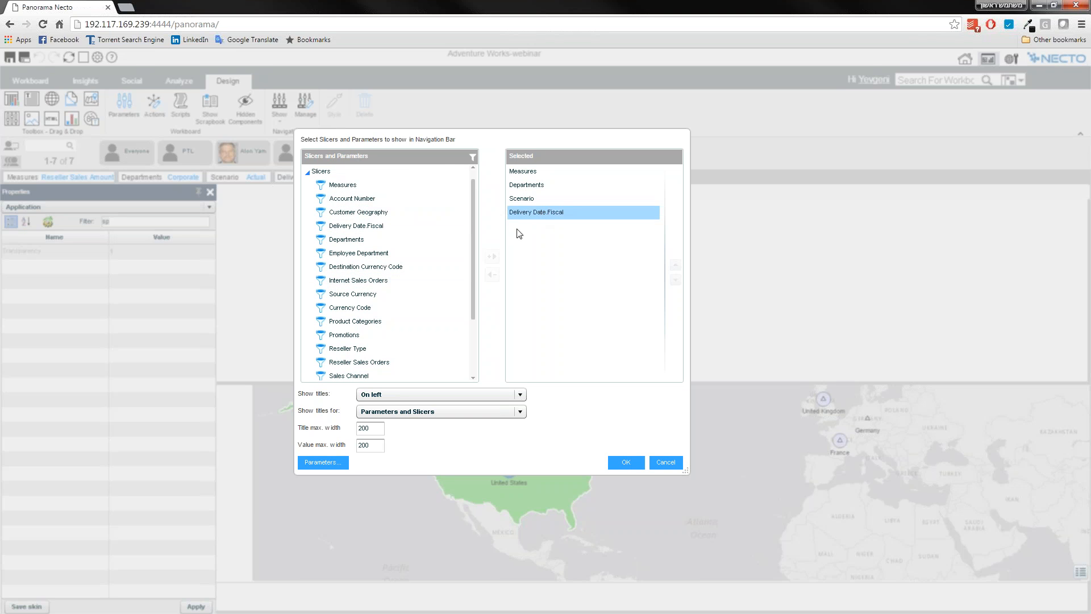
pyautogui.click(492, 274)
pyautogui.click(543, 200)
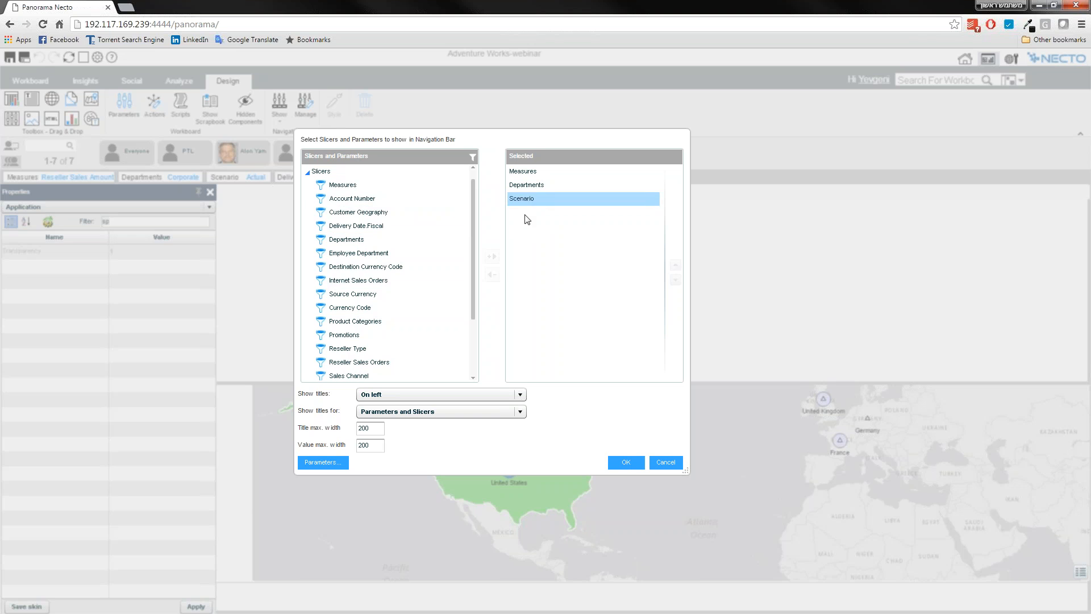
pyautogui.click(492, 274)
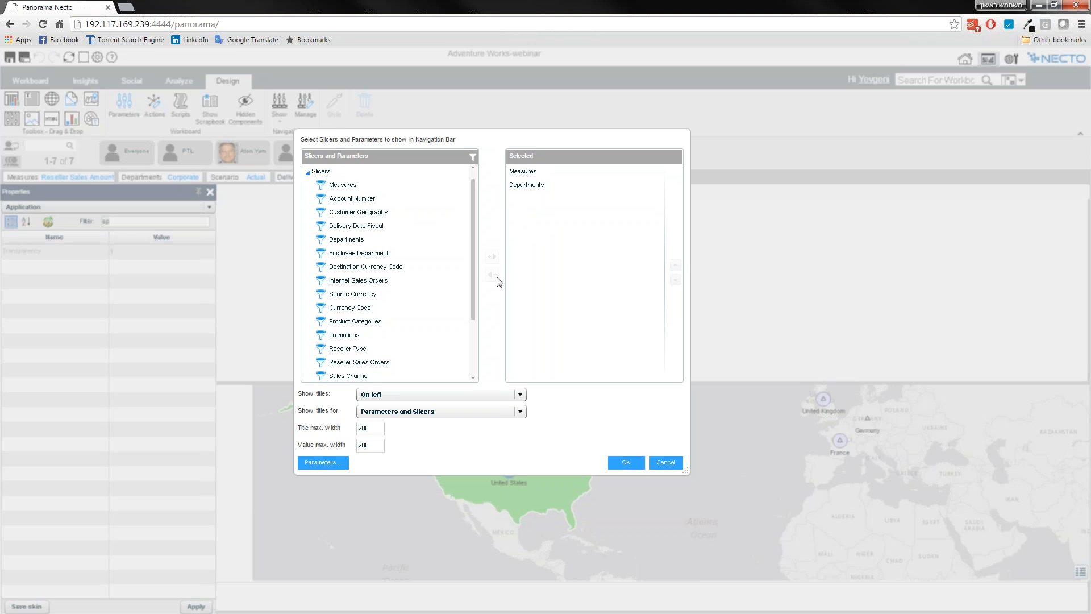
# Add the Product Categories and Customer Geography slicers to the Navigation Bar and apply the selection.
pyautogui.click(361, 323)
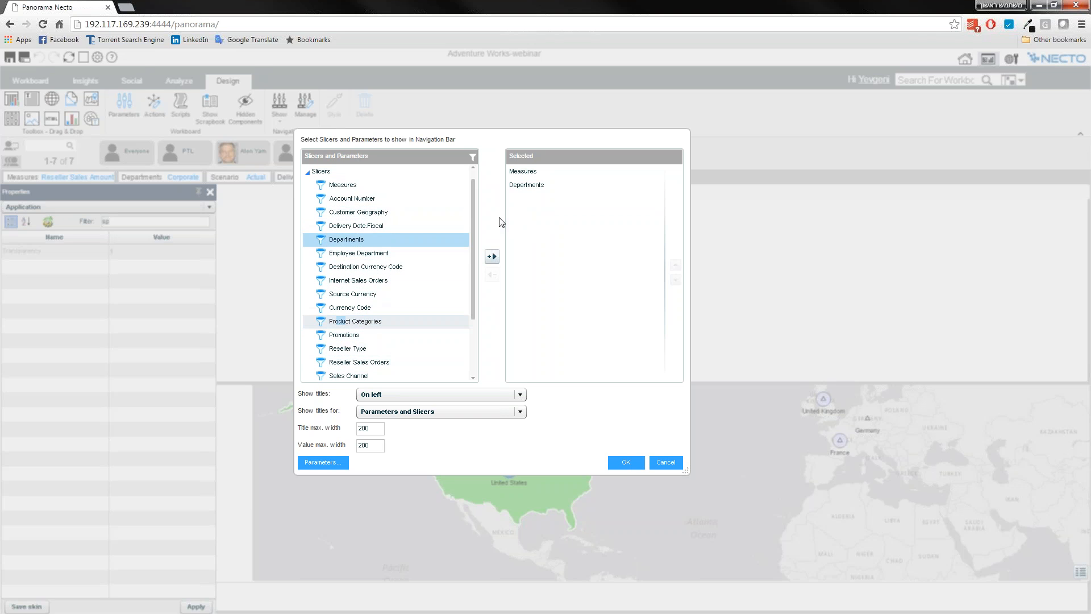
pyautogui.click(492, 256)
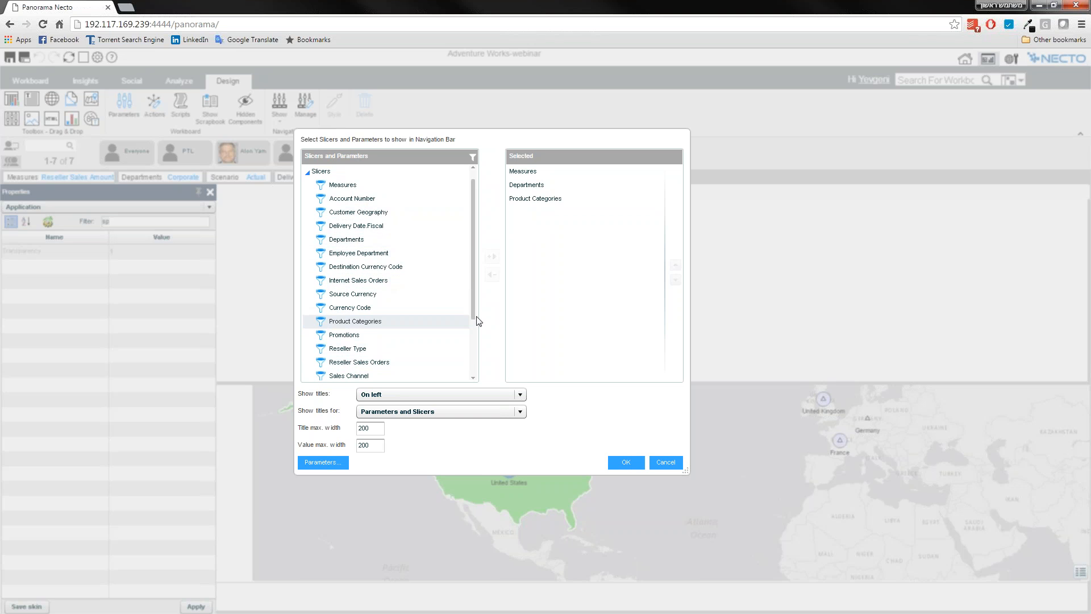
pyautogui.click(473, 343)
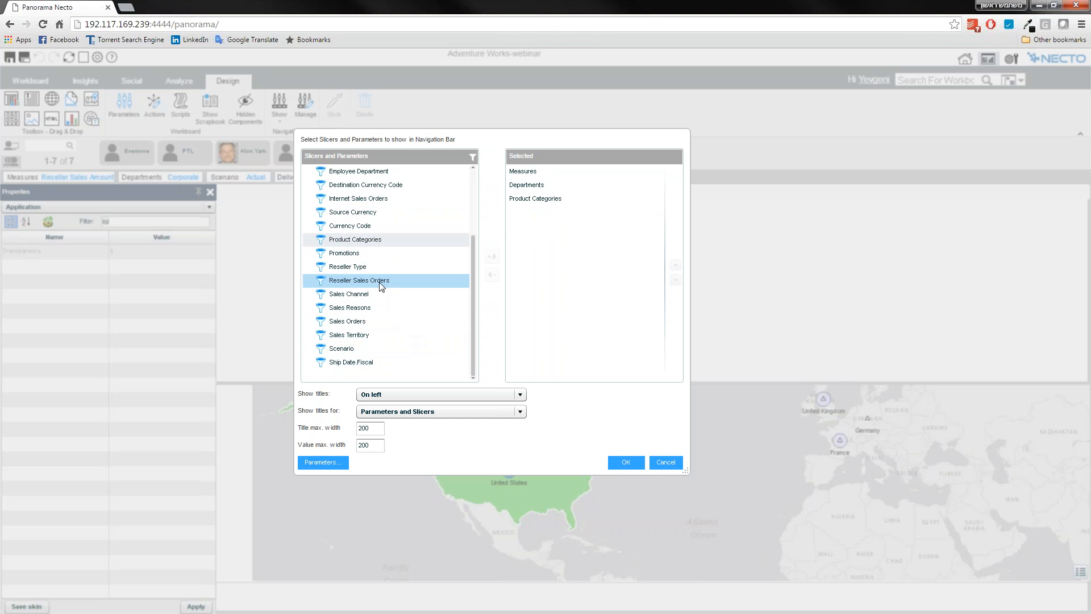
pyautogui.scroll(3, 392, 253)
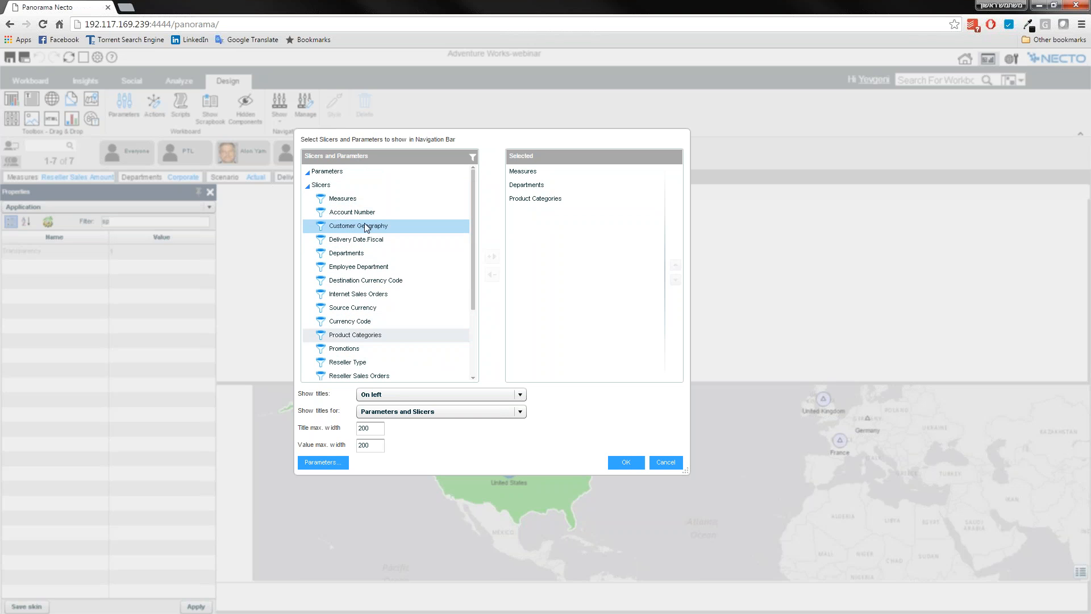
pyautogui.click(381, 227)
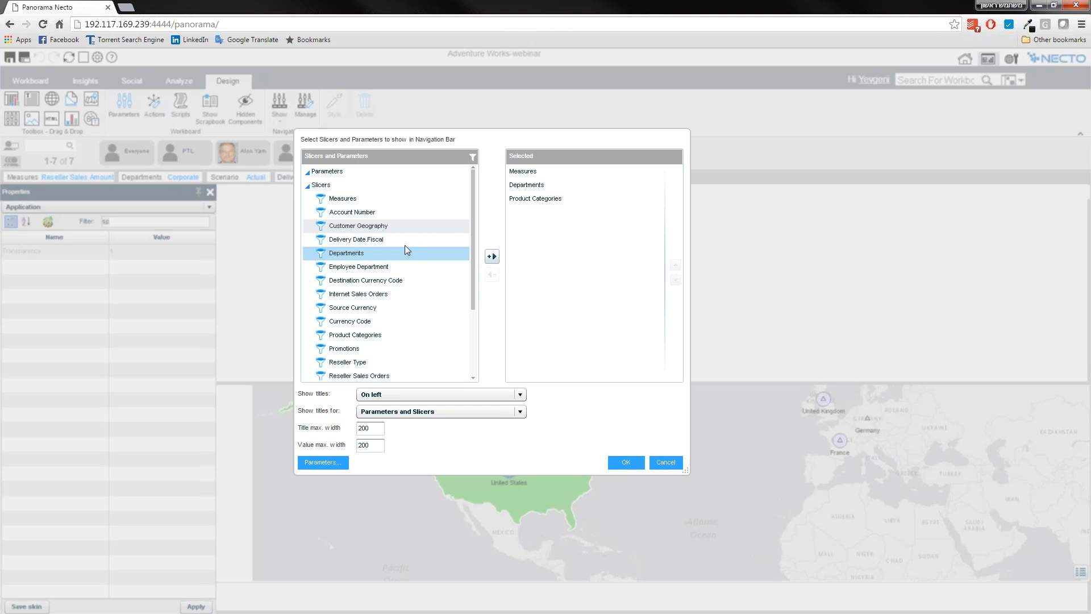
pyautogui.click(492, 256)
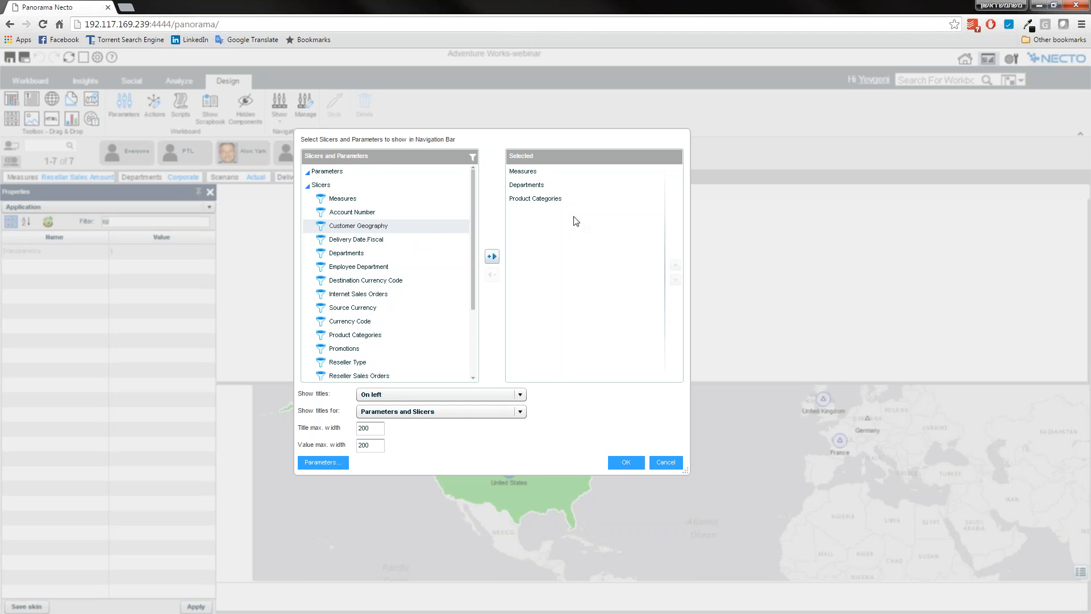
pyautogui.click(624, 463)
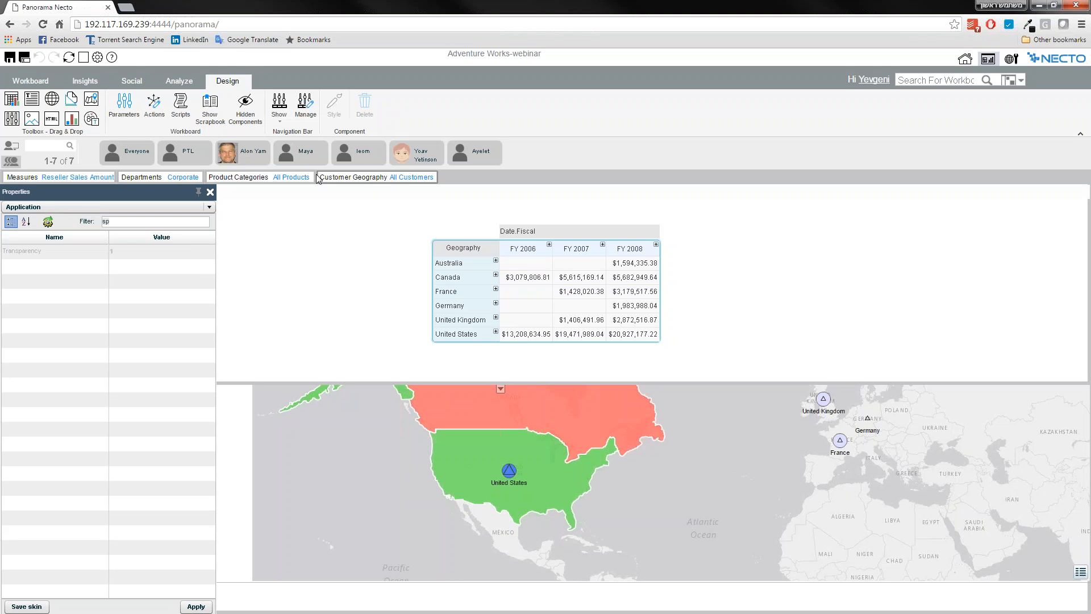
# View the members offered by the Customer Geography slicer and close its list without changing the selection.
pyautogui.click(349, 180)
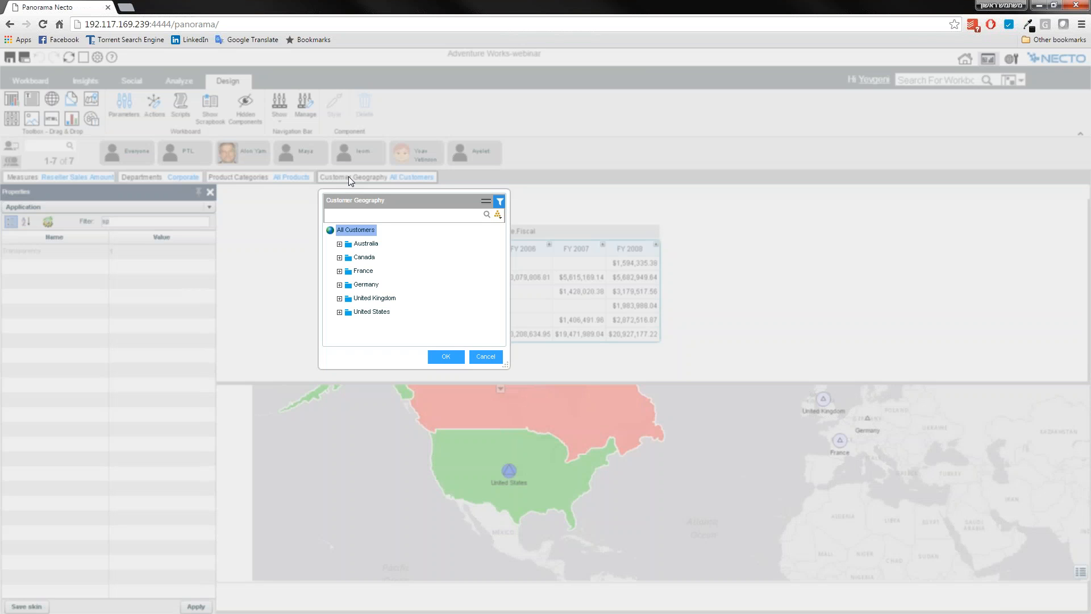
pyautogui.click(213, 195)
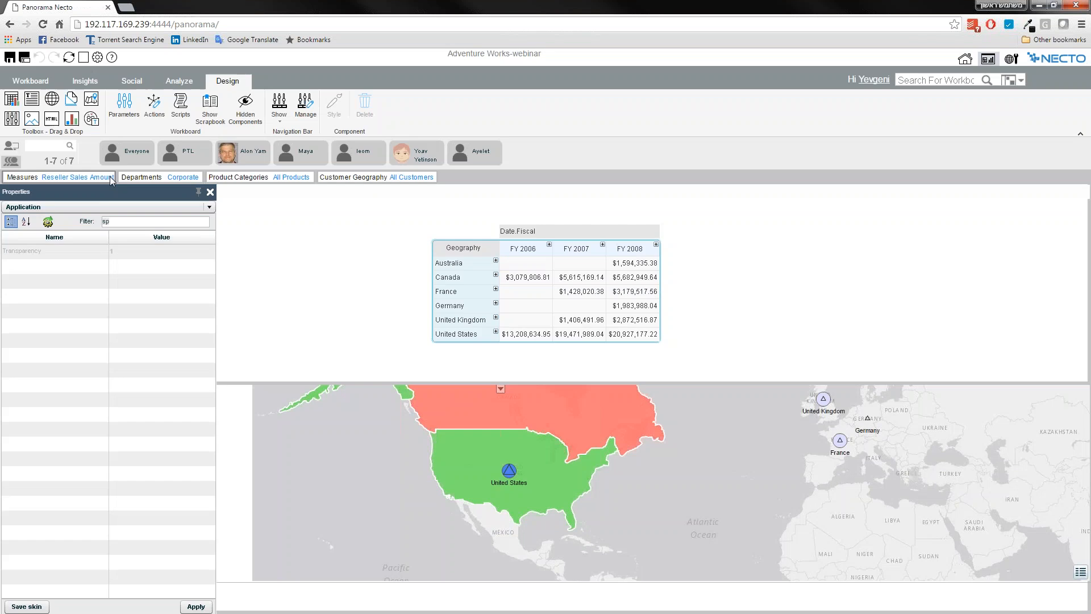
# Review the slicers available for the workboard and close their list without changing any of them.
pyautogui.click(131, 85)
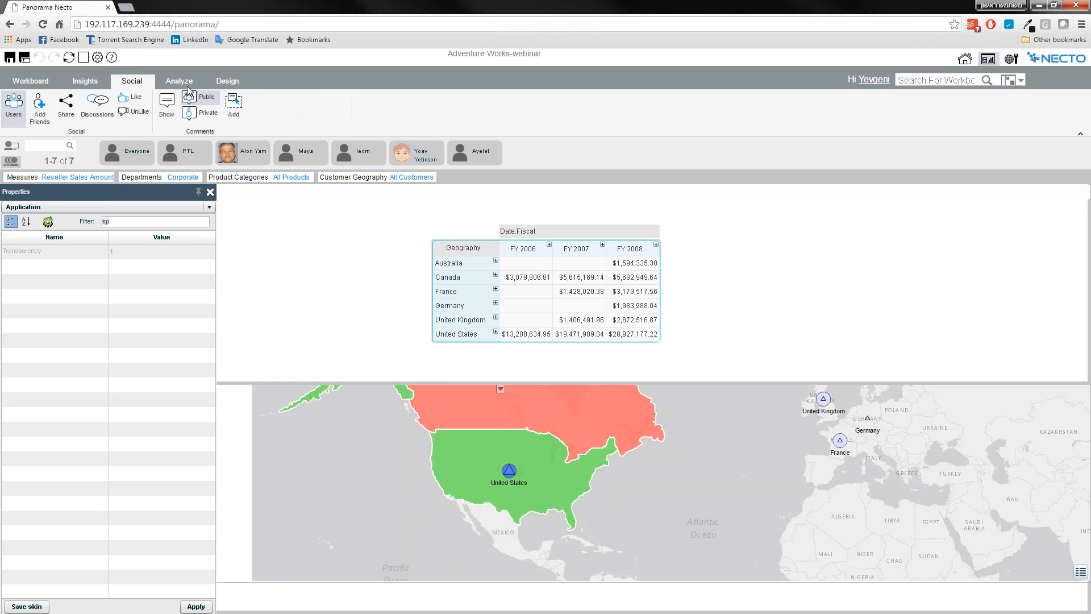
pyautogui.click(188, 85)
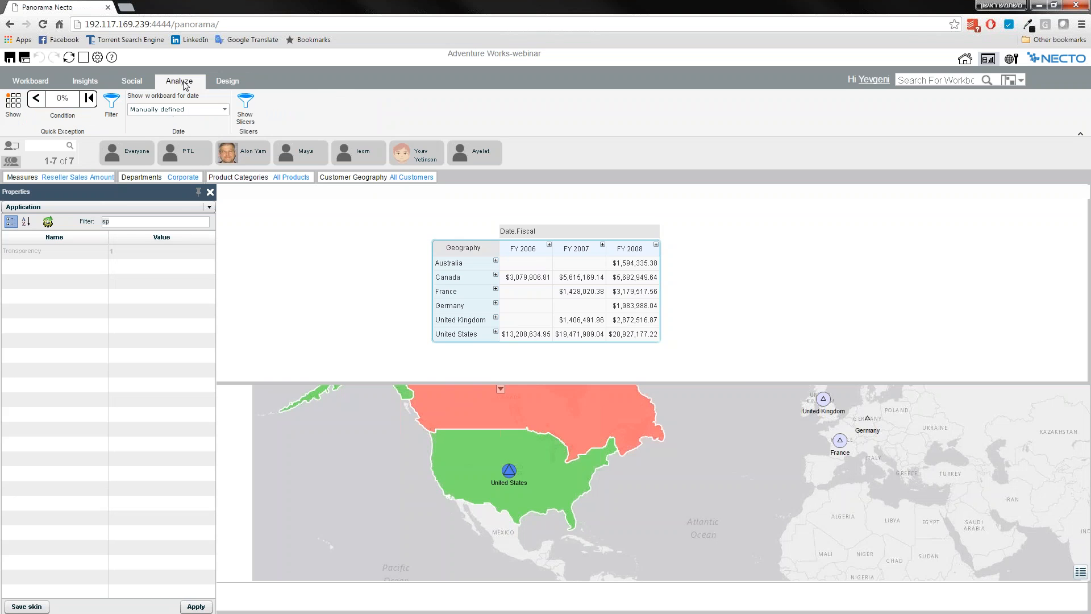
pyautogui.click(245, 106)
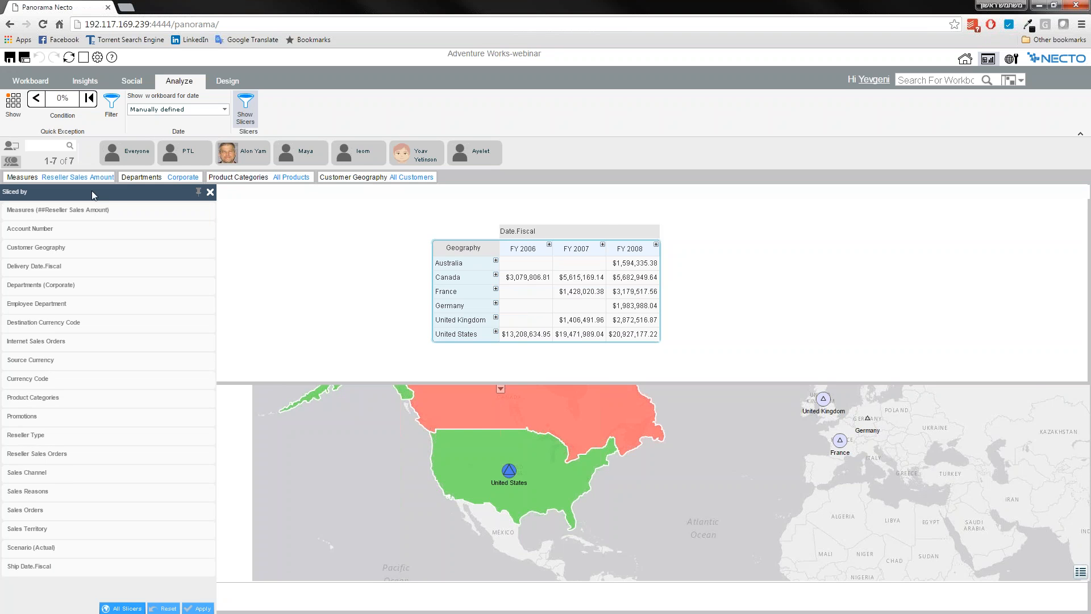
pyautogui.click(210, 191)
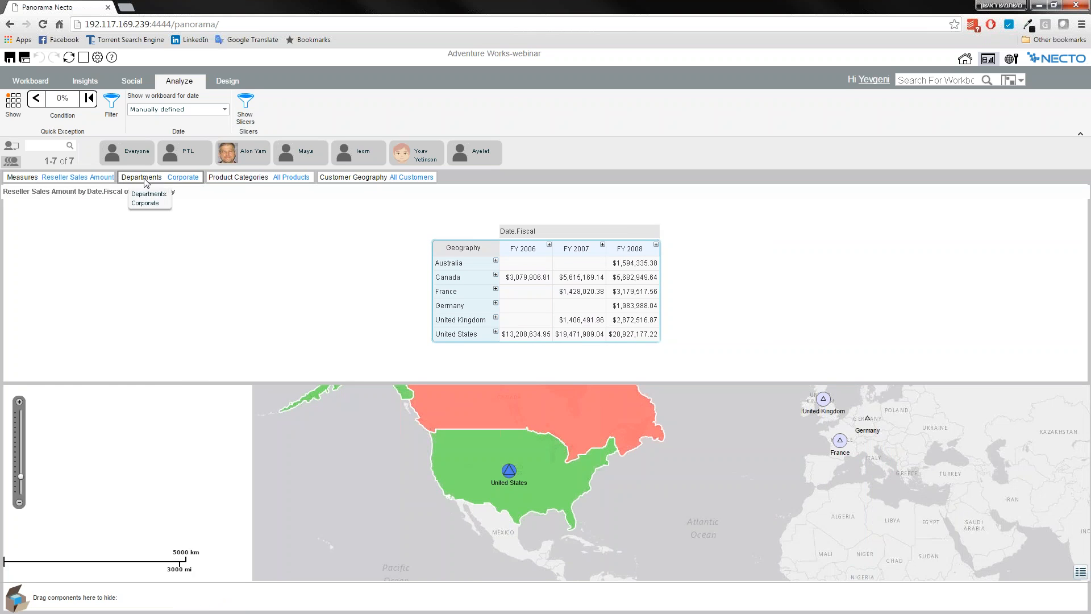
# Set the Navigation Bar to display on the Right of the workboard.
pyautogui.click(233, 84)
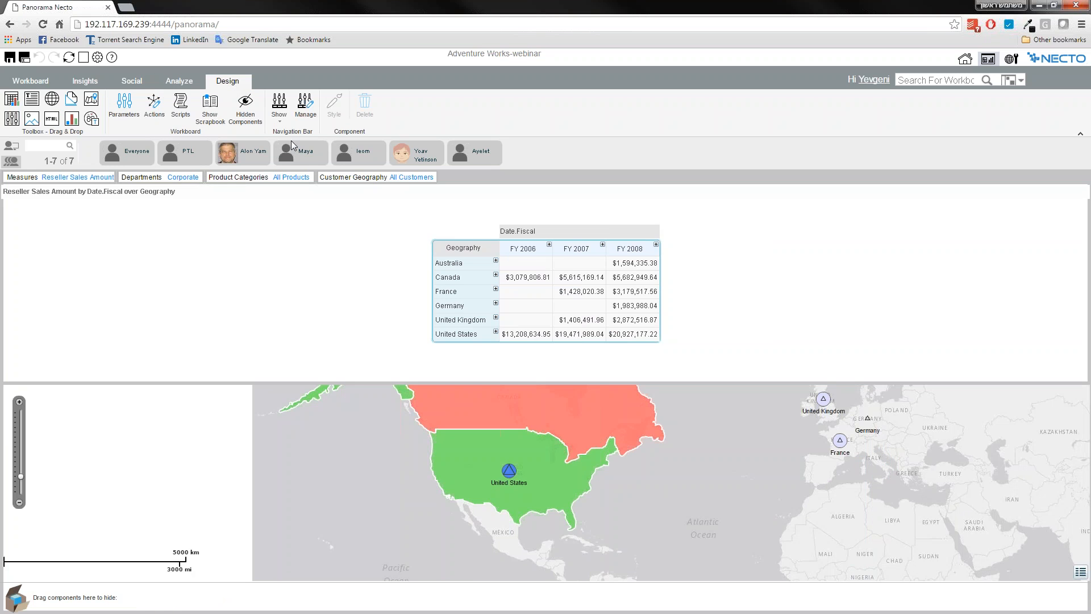
pyautogui.click(288, 119)
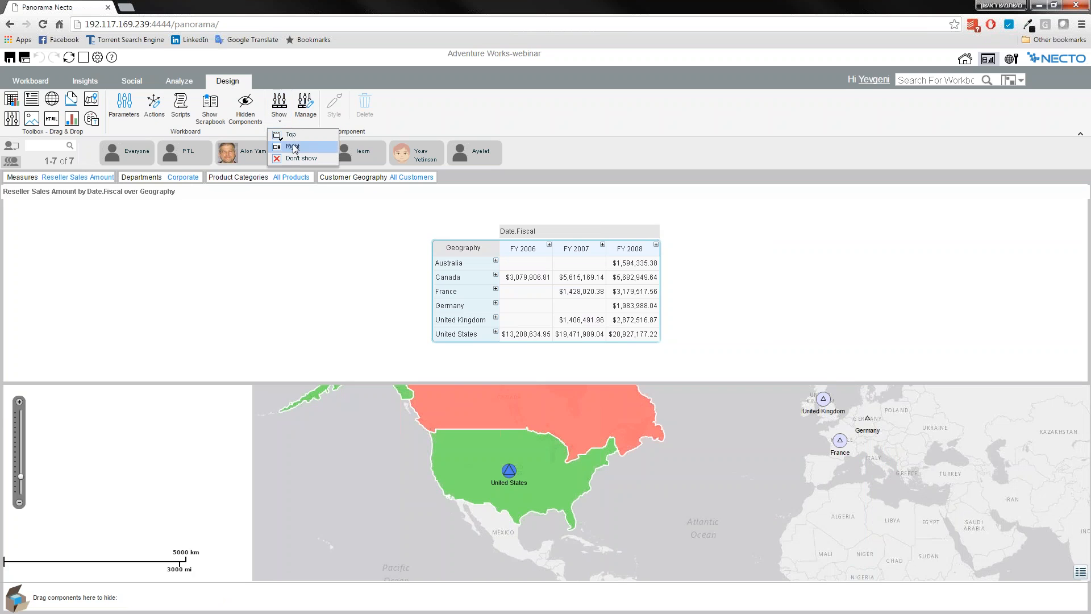
pyautogui.click(293, 148)
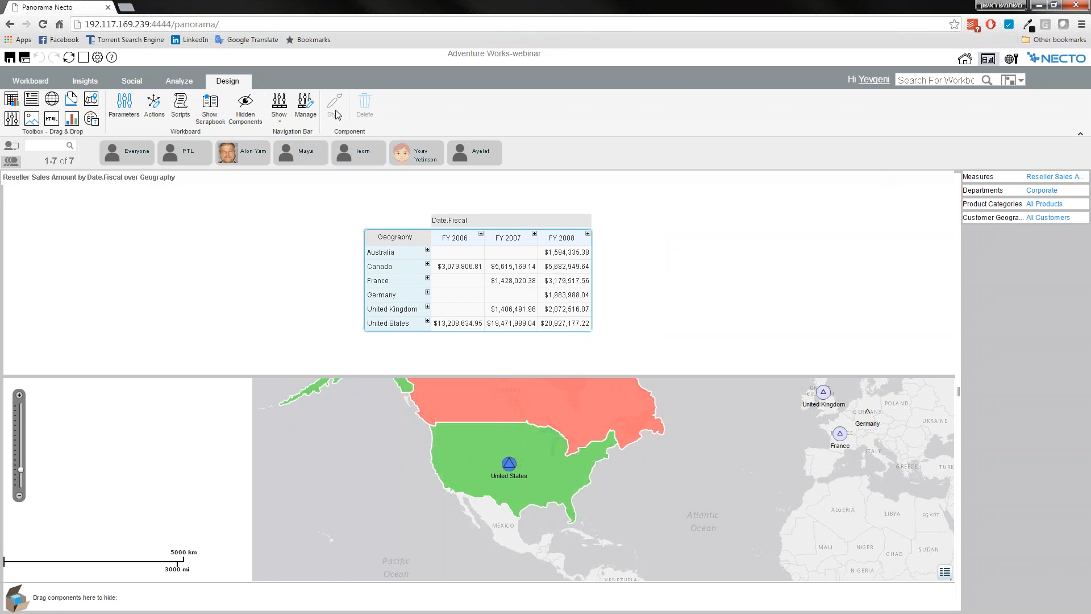
# Hide the Navigation Bar with Don't show, and restore its display at the Top of the workboard.
pyautogui.click(287, 119)
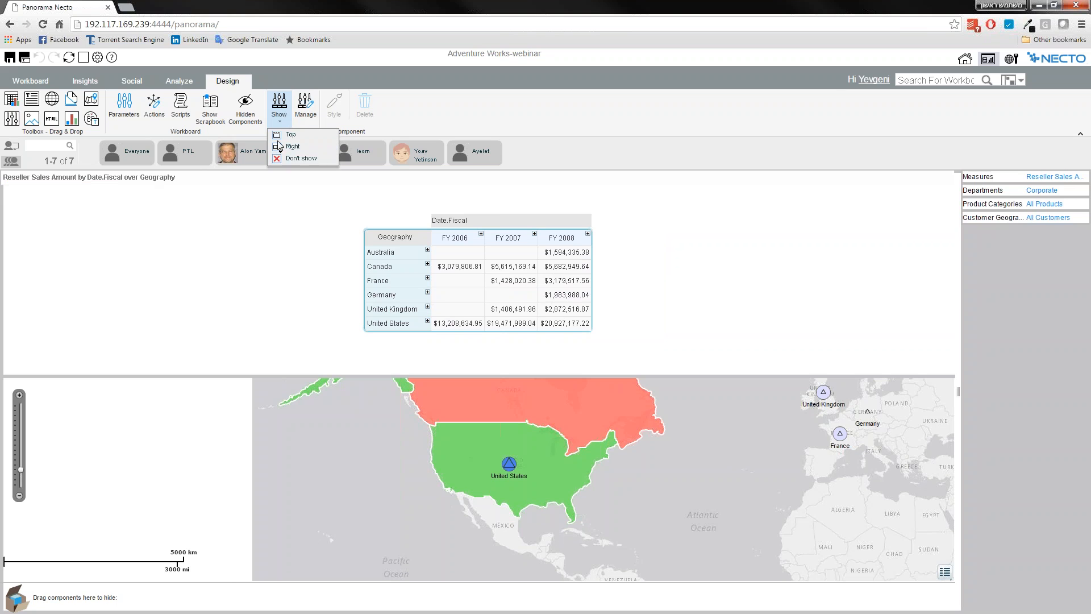
pyautogui.click(302, 159)
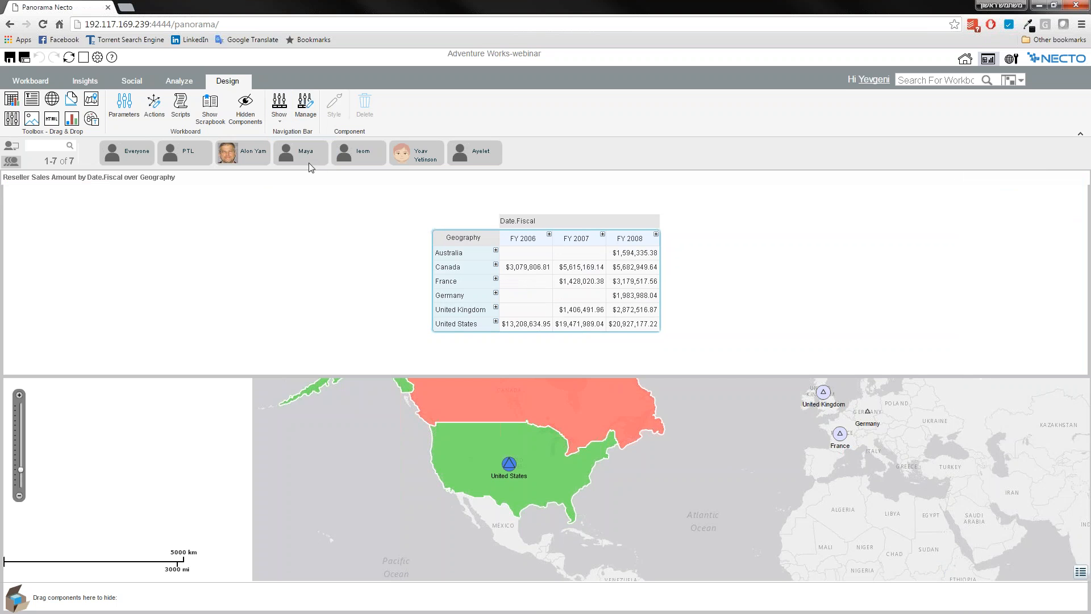
pyautogui.click(279, 114)
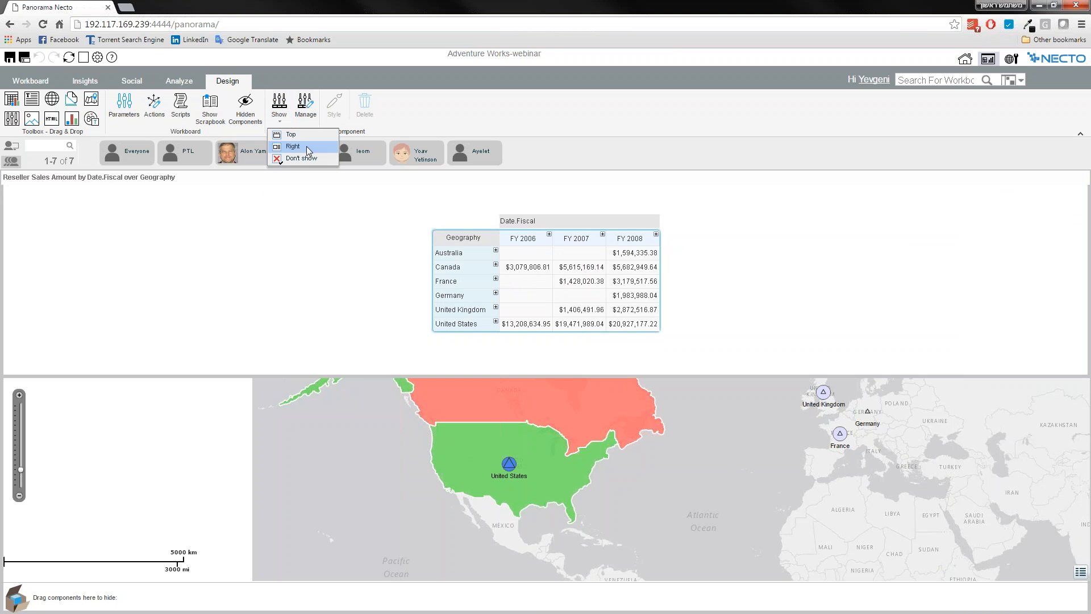
pyautogui.click(291, 135)
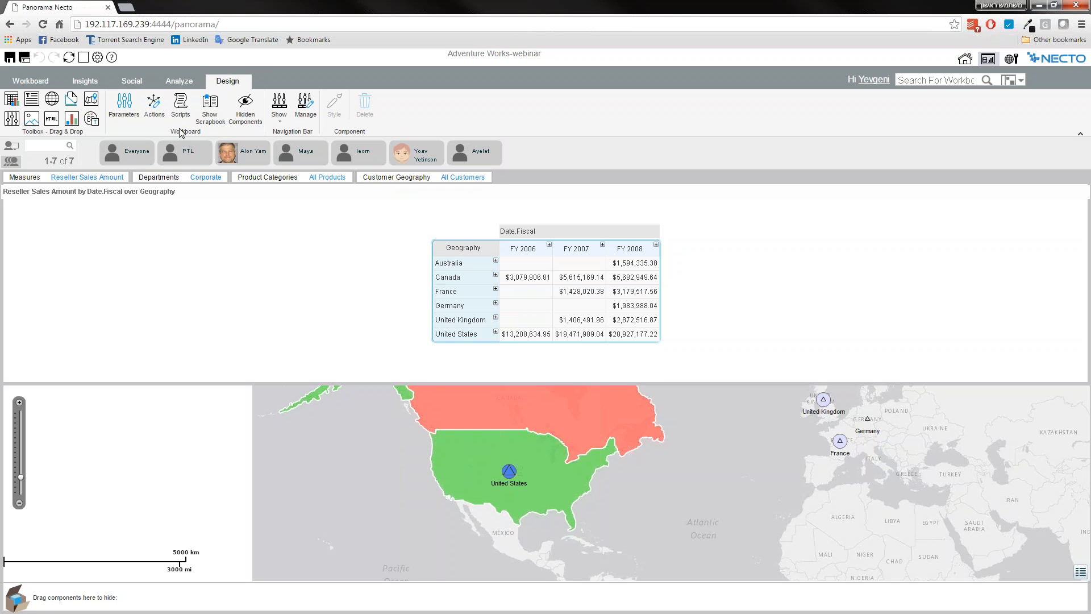
# Set the date period shown by the workboard to Last Day.
pyautogui.click(178, 84)
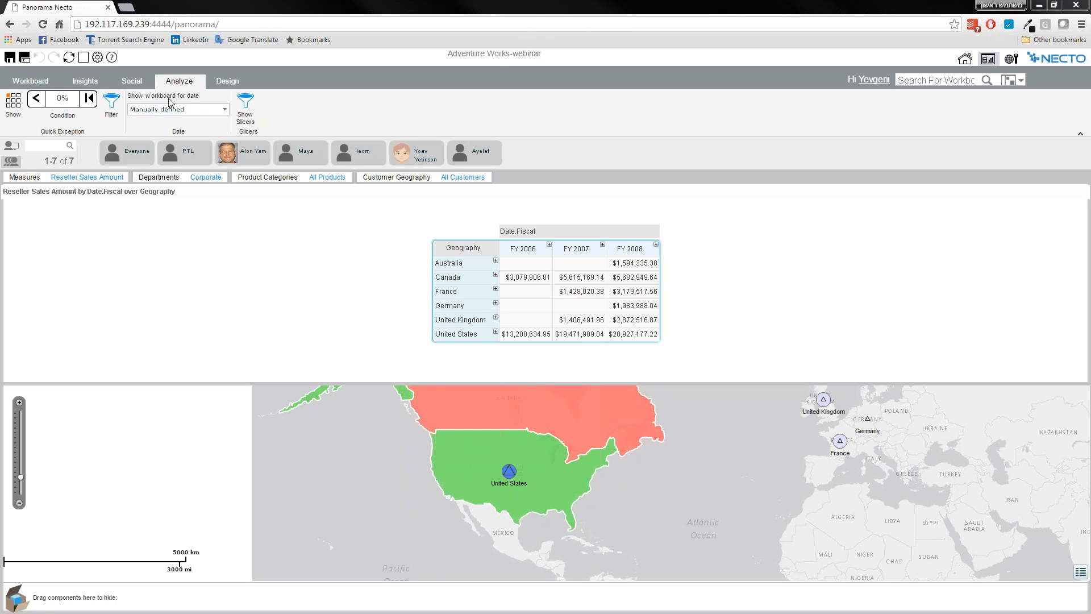
pyautogui.click(225, 109)
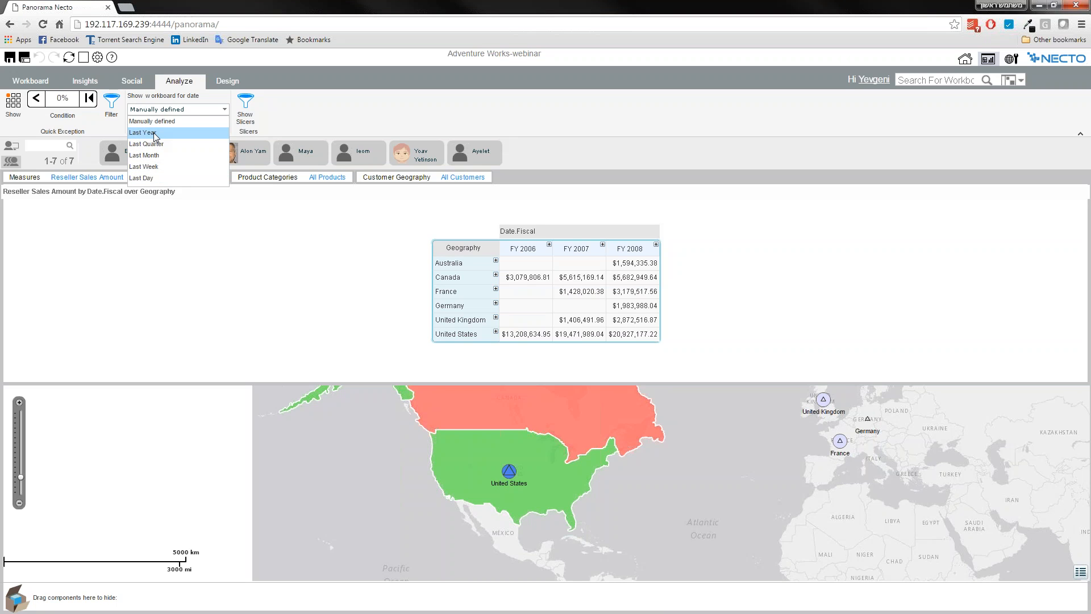
pyautogui.click(151, 178)
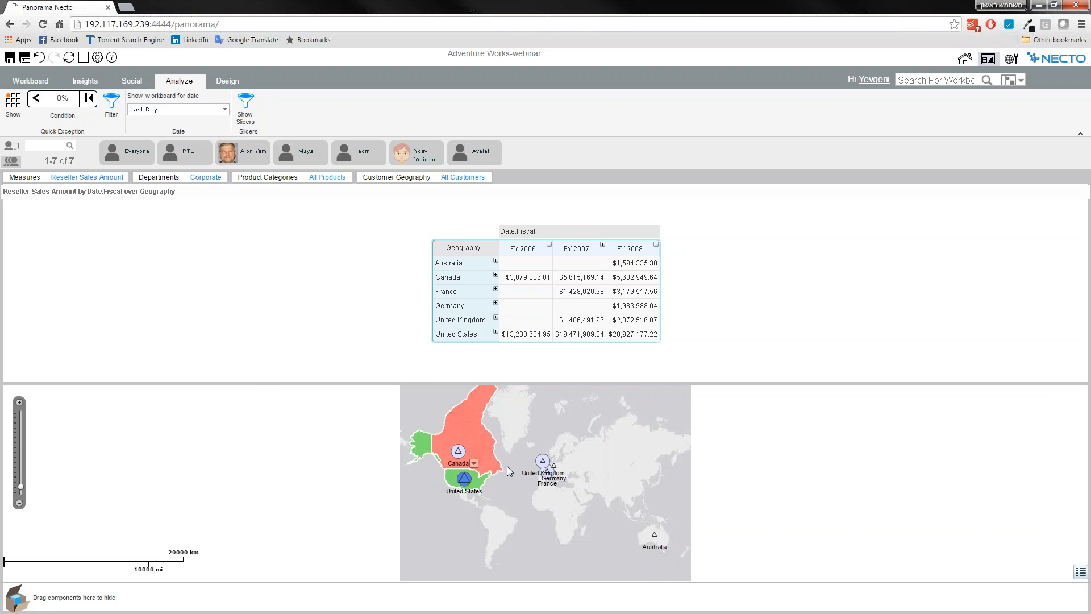
pyautogui.scroll(1, 510, 464)
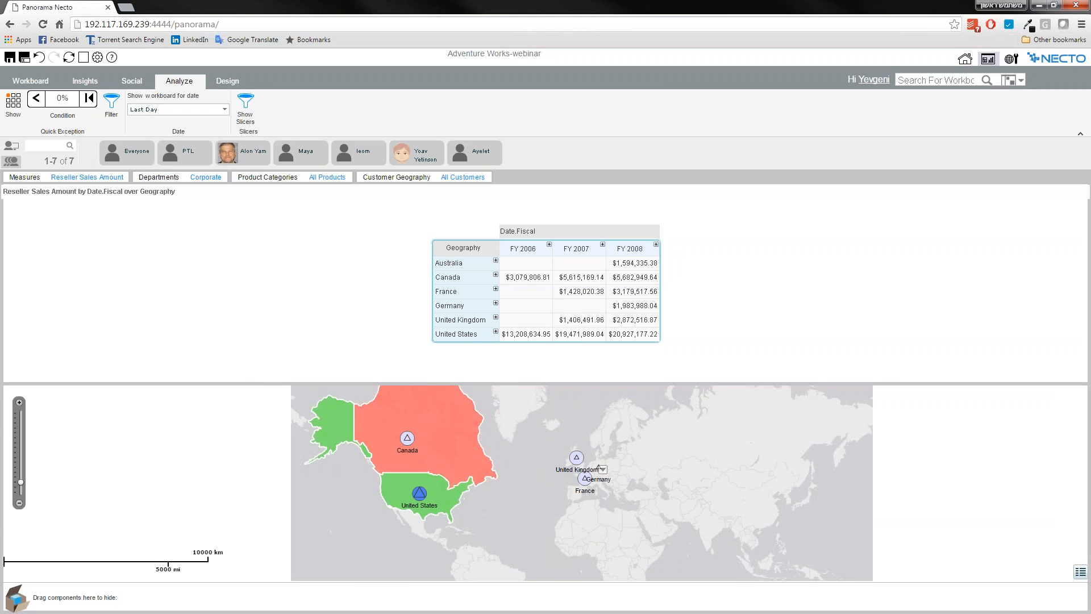
pyautogui.moveTo(568, 453); pyautogui.dragTo(540, 498)
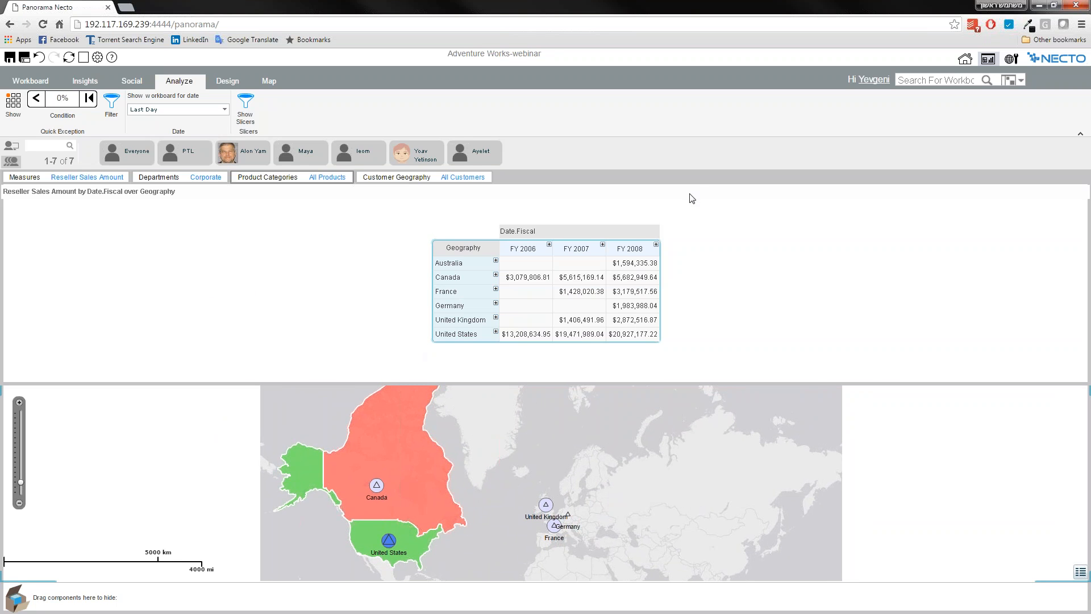
pyautogui.click(224, 110)
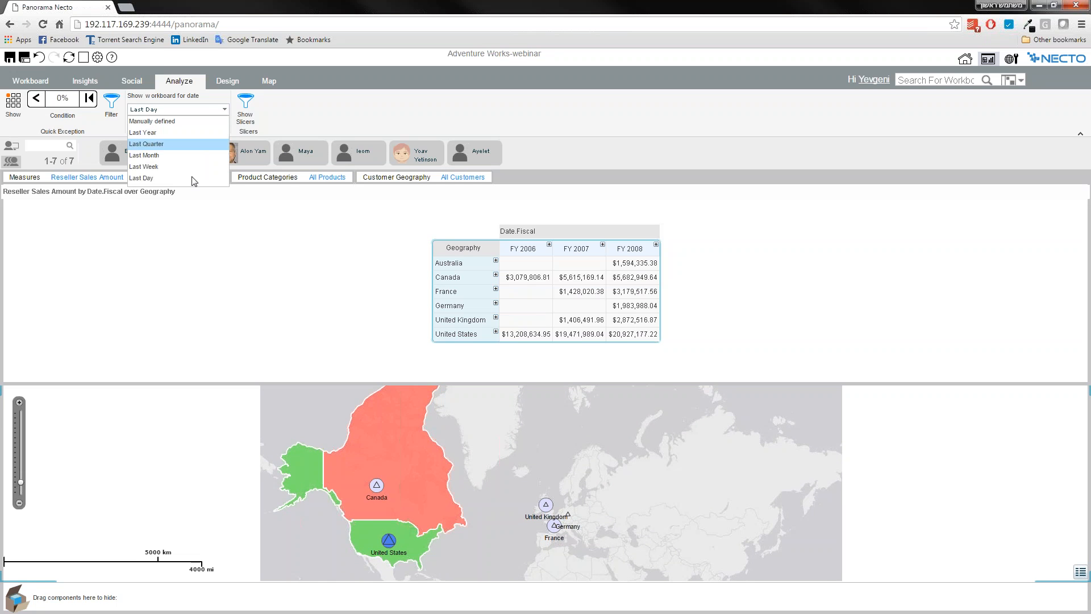
pyautogui.click(228, 113)
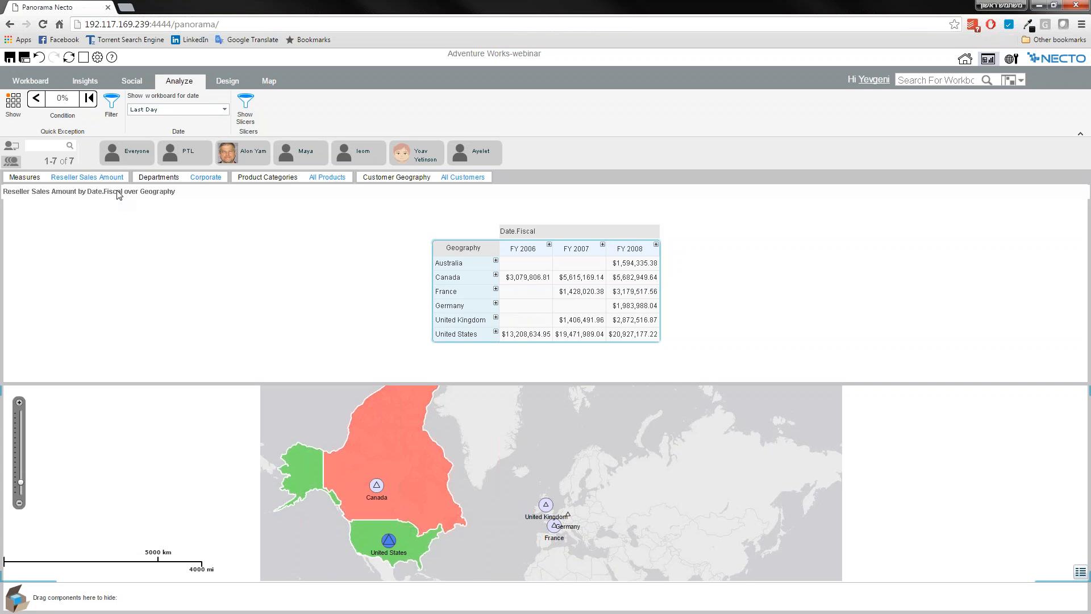
# Move the Reseller Sales Amount table beside the map so that both components sit side by side.
pyautogui.click(84, 219)
pyautogui.moveTo(73, 194); pyautogui.dragTo(529, 483)
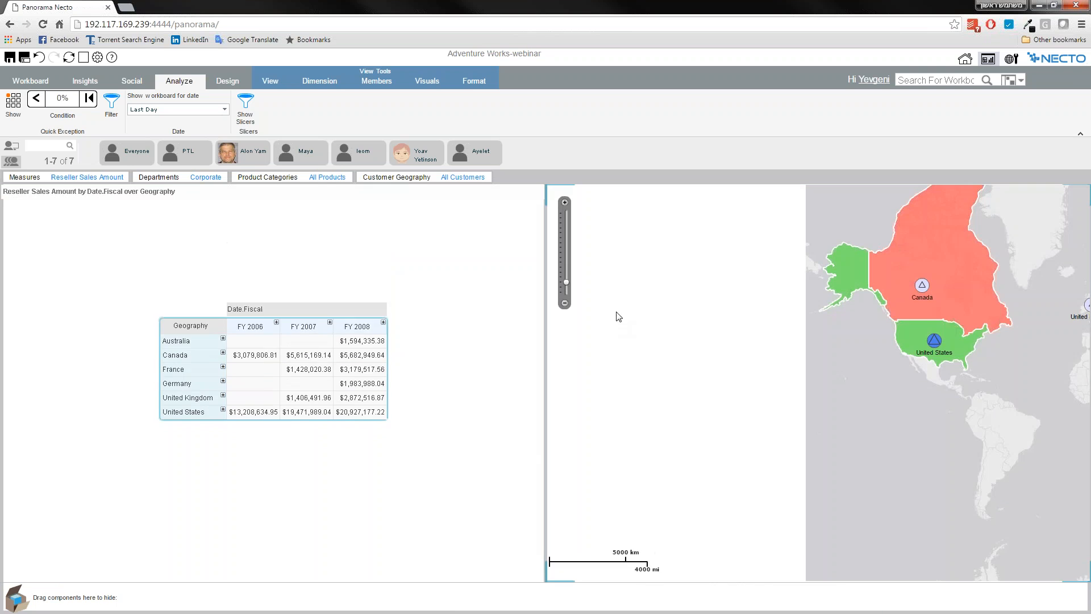
pyautogui.moveTo(807, 327)
pyautogui.mouseDown()
pyautogui.moveTo(718, 377)
pyautogui.moveTo(582, 411)
pyautogui.moveTo(784, 314)
pyautogui.moveTo(772, 276)
pyautogui.mouseUp()
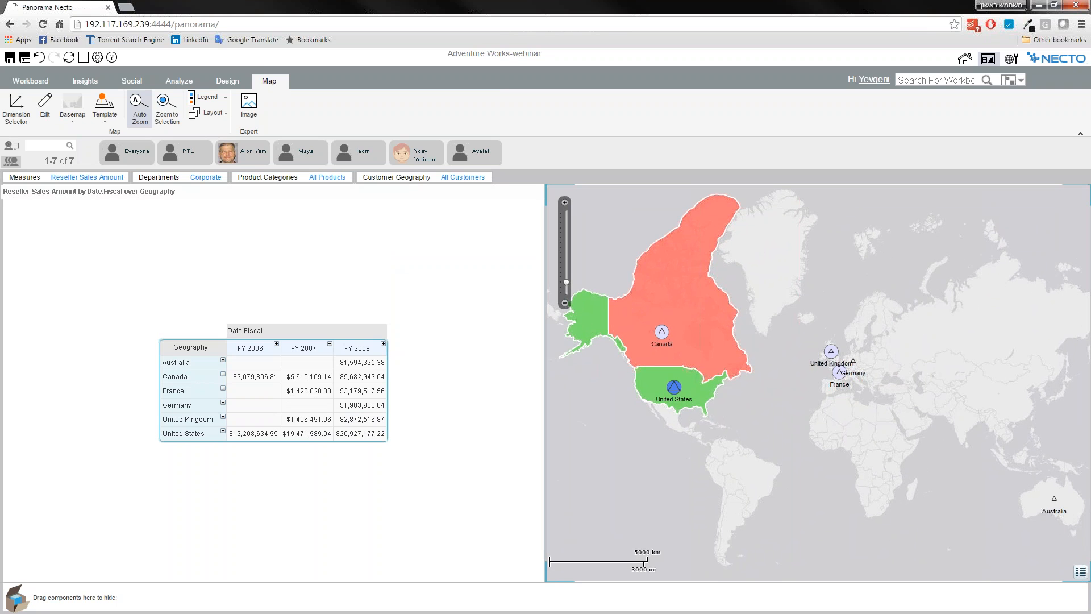
pyautogui.click(201, 363)
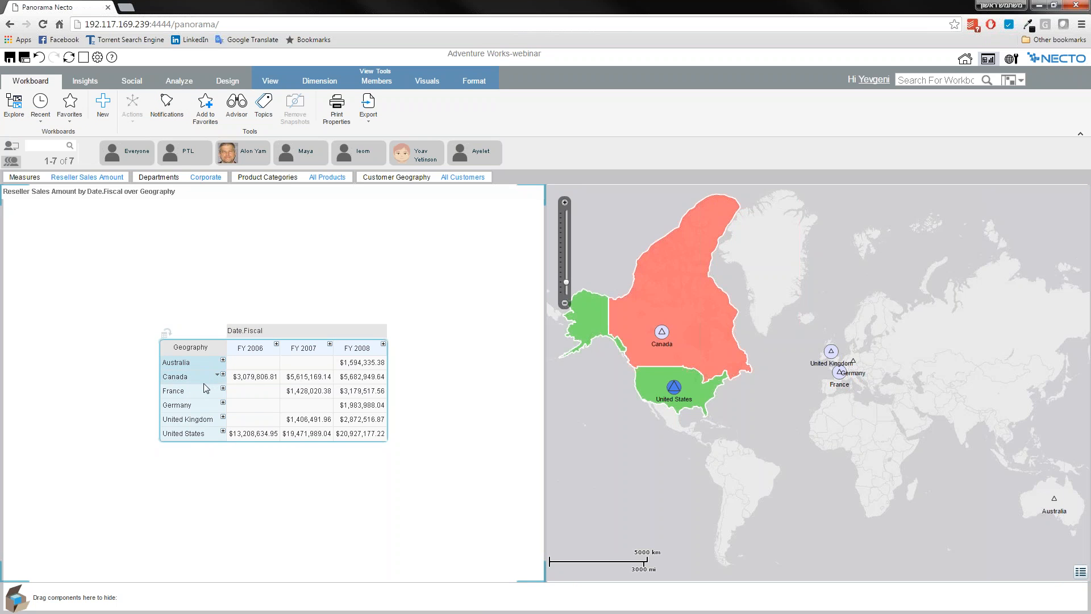
pyautogui.click(217, 375)
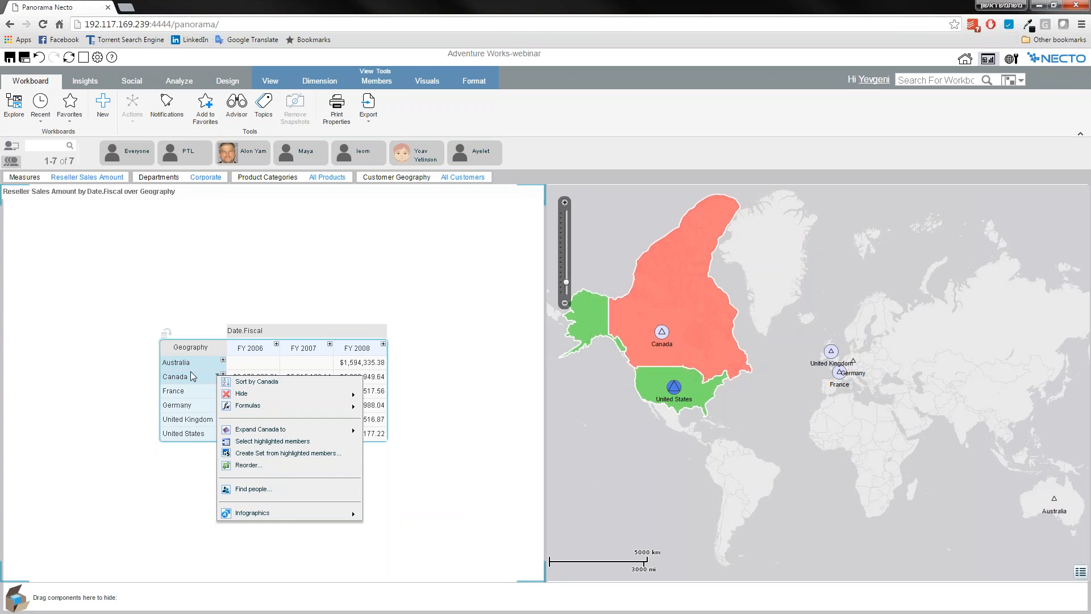
pyautogui.click(246, 453)
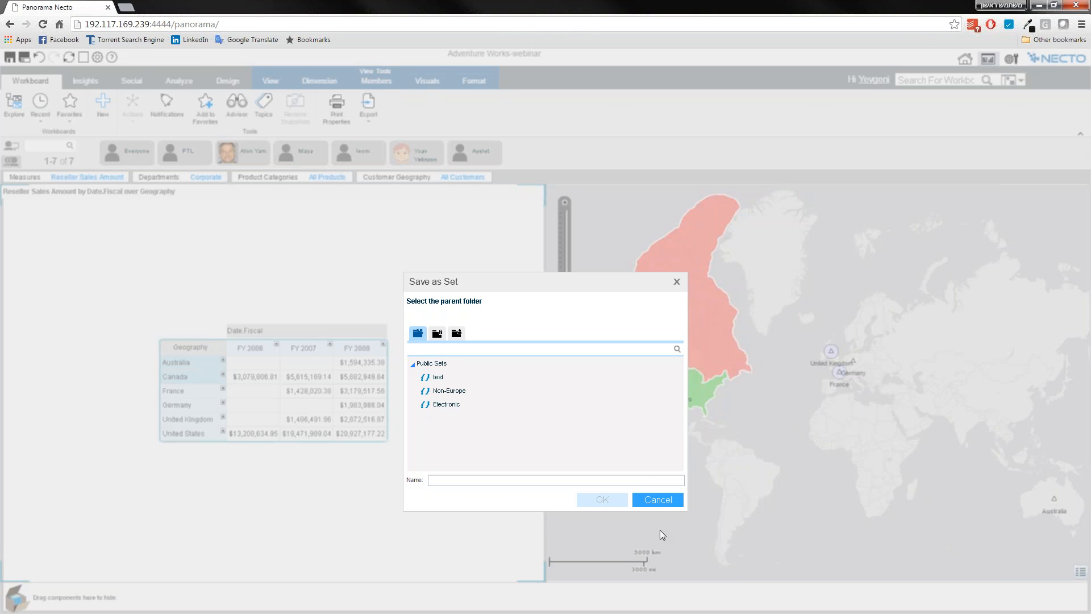
pyautogui.click(660, 500)
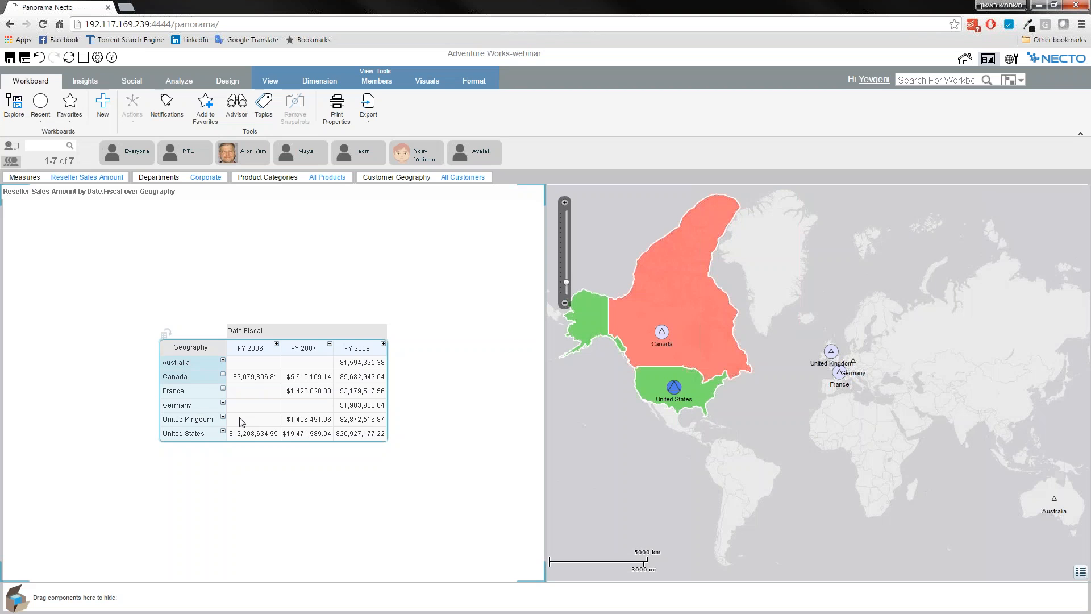
# Try to create a set named "sdfsdfs" in My Sets from the highlighted France and Germany members.
pyautogui.click(218, 392)
pyautogui.click(285, 471)
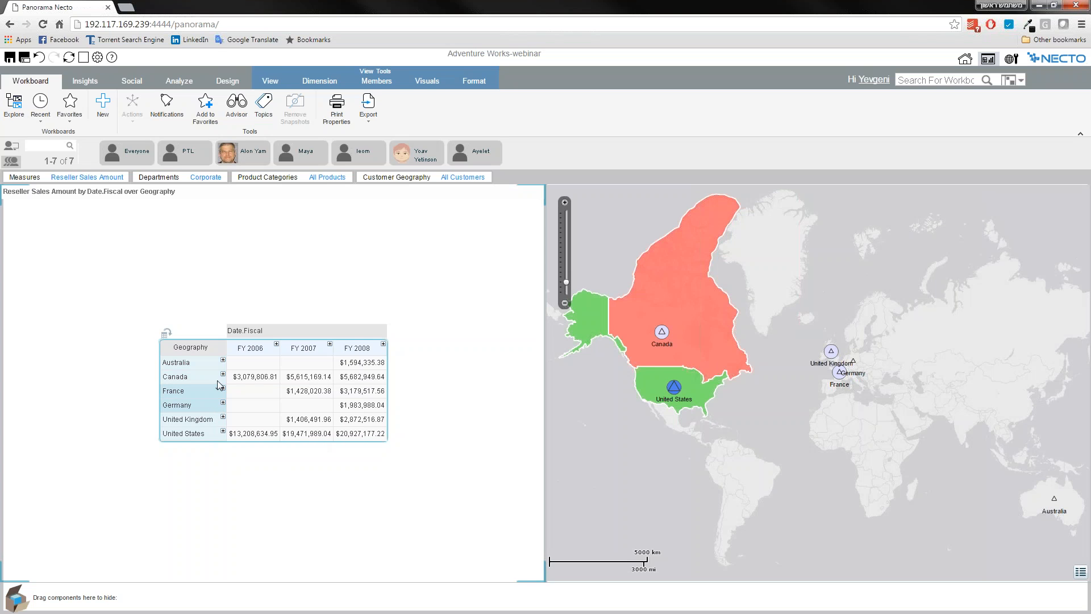
pyautogui.click(219, 394)
pyautogui.click(288, 467)
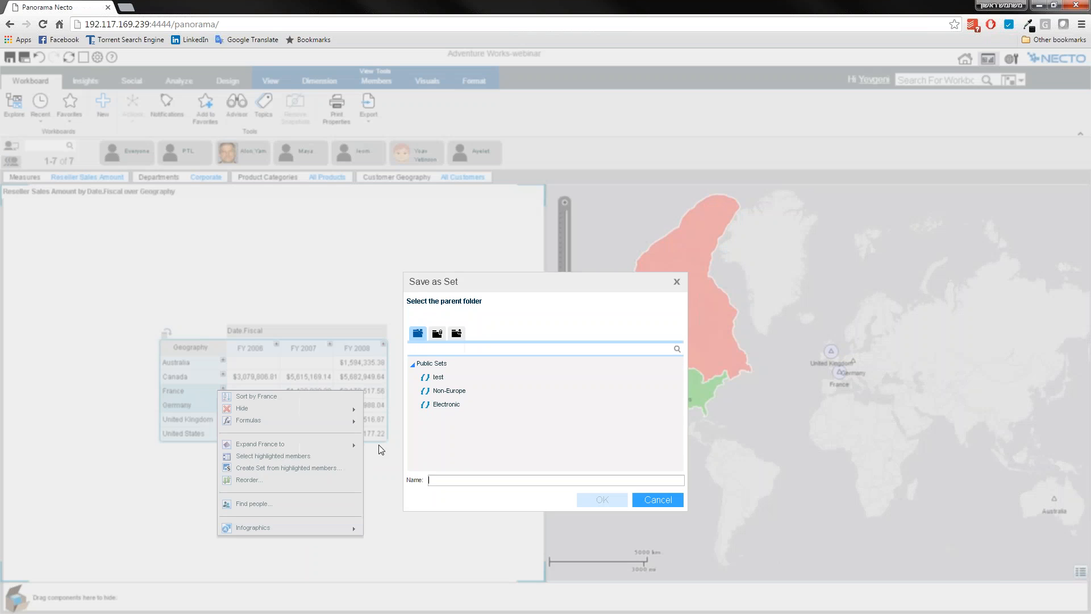
pyautogui.click(437, 333)
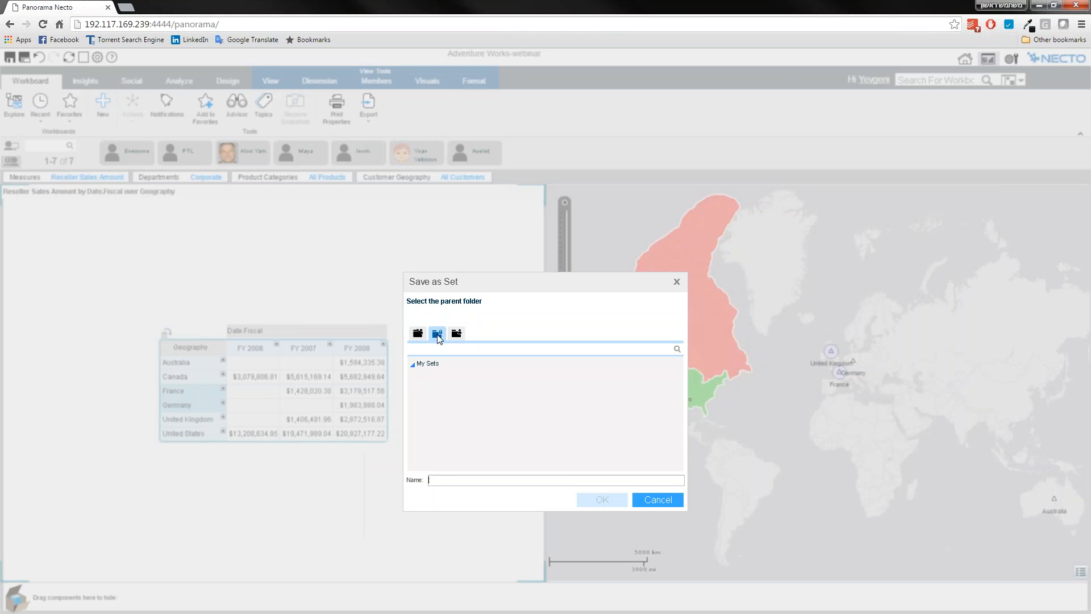
pyautogui.write('sdfsdfs')
# Reload the Panorama Necto page and log in with the account username and password.
pyautogui.click(211, 24)
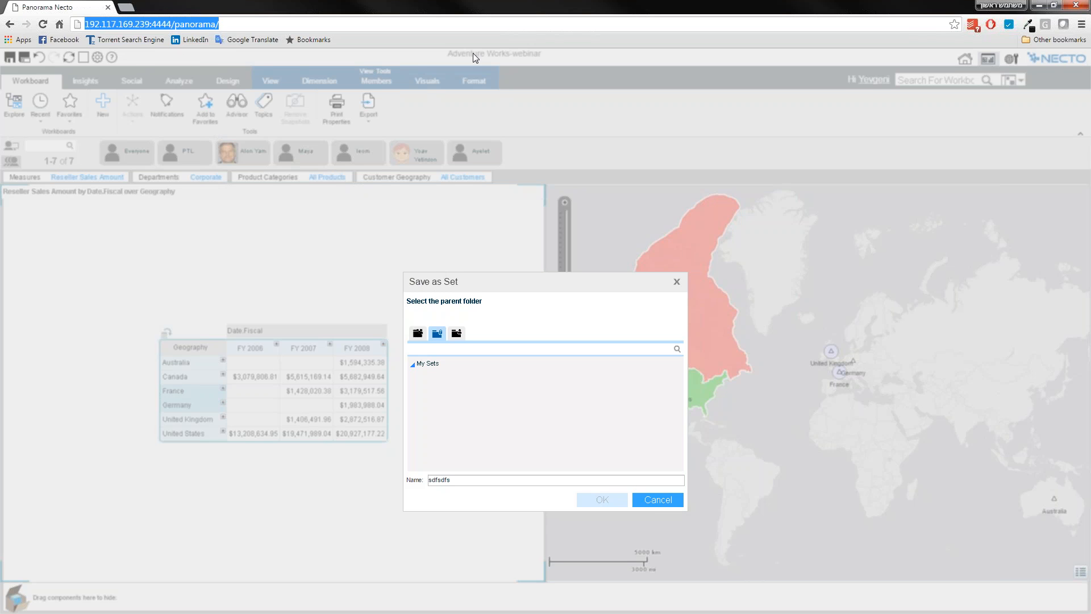
pyautogui.press('Return')
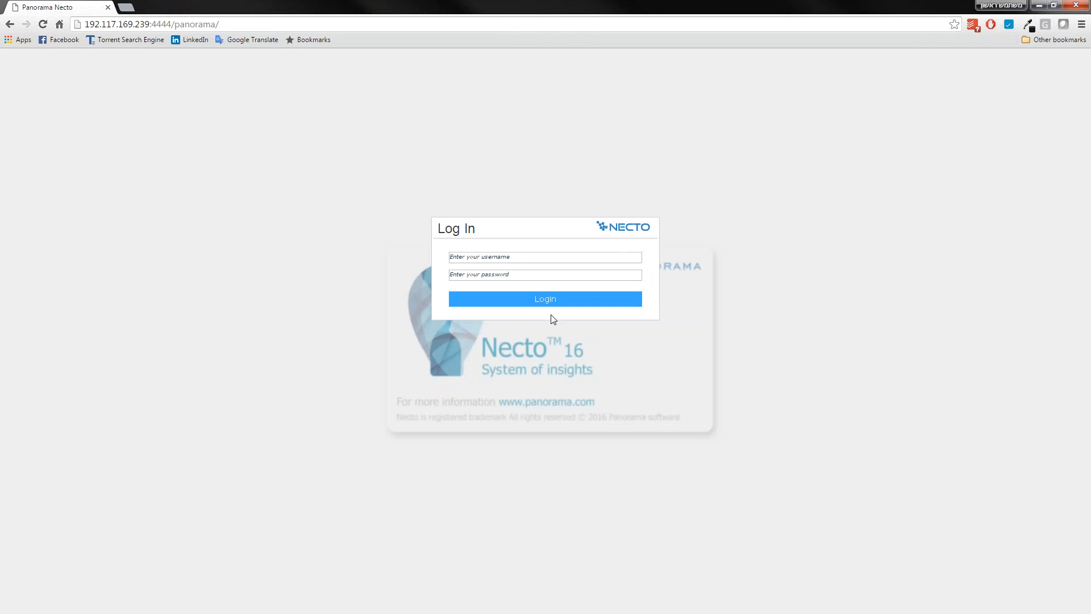
pyautogui.click(491, 257)
pyautogui.write('yevgeni')
pyautogui.press('Tab')
pyautogui.write('****')
pyautogui.press('Return')
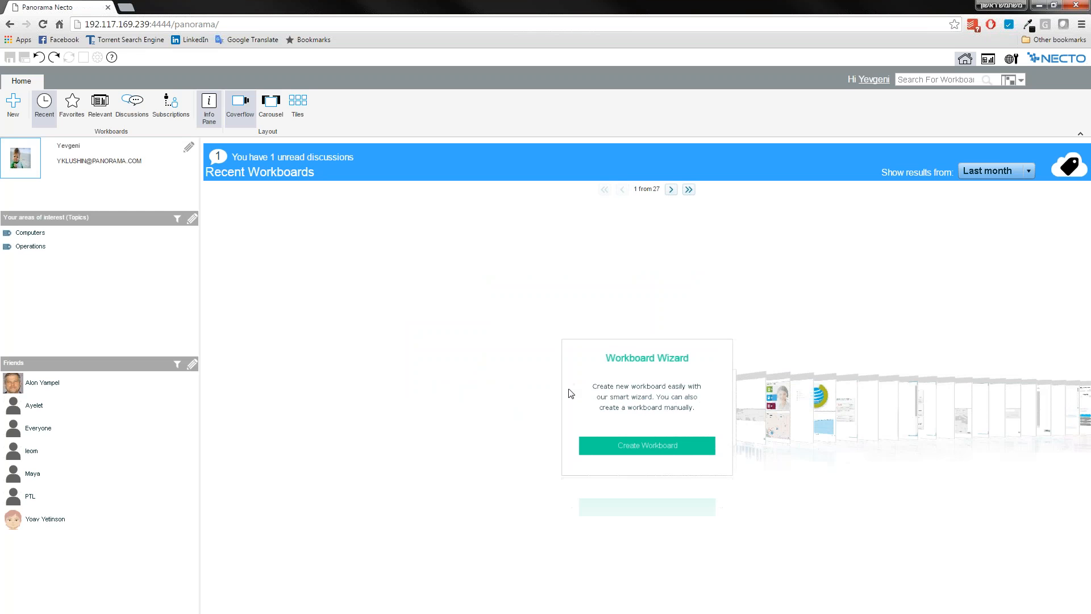
# Find the "Adventure Works-webinar" workboard among the recent workboards and open it.
pyautogui.click(764, 397)
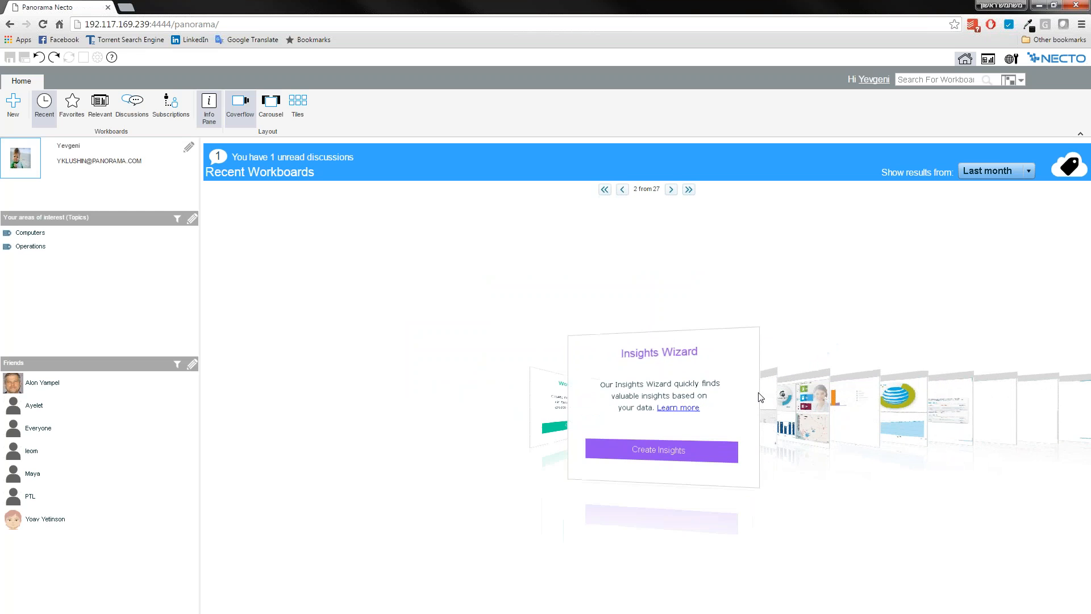
pyautogui.click(761, 397)
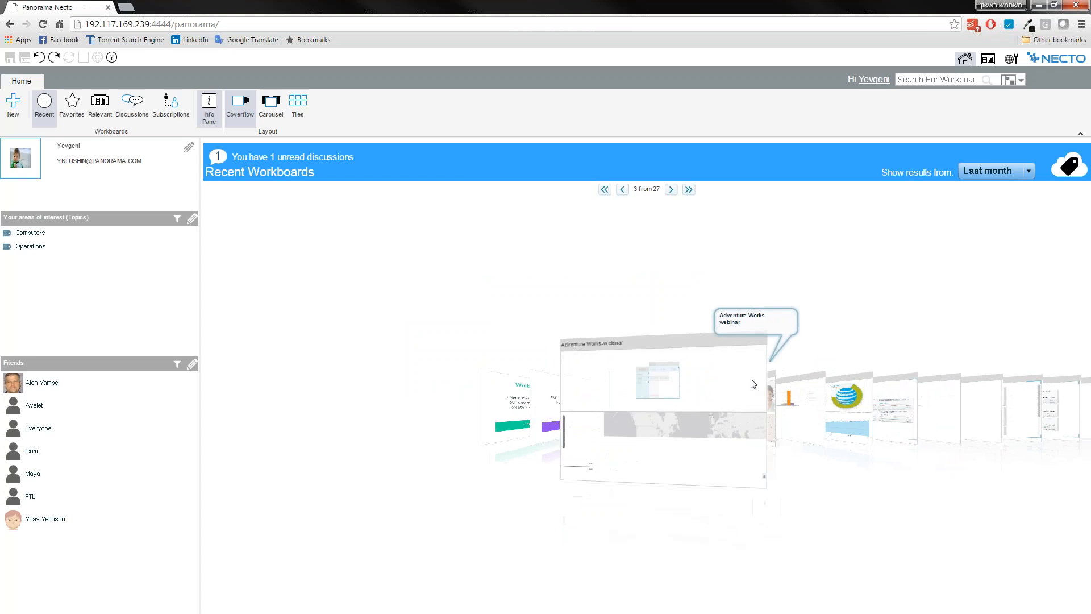
pyautogui.click(614, 398)
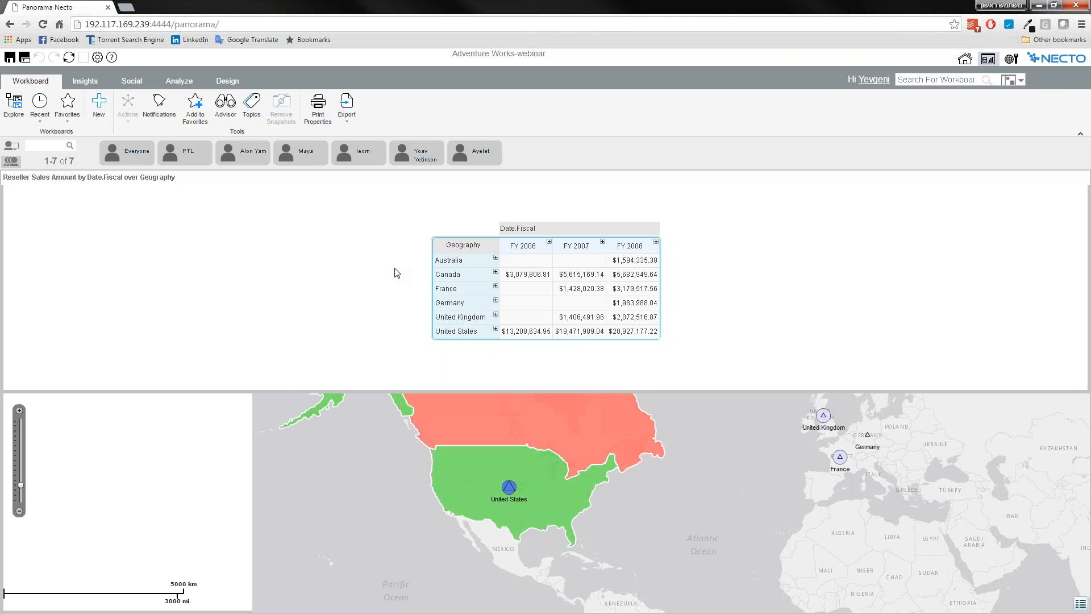
# Rearrange the workboard so the Reseller Sales Amount table sits to the left of the map, and display the map's commands.
pyautogui.moveTo(105, 178); pyautogui.dragTo(526, 503)
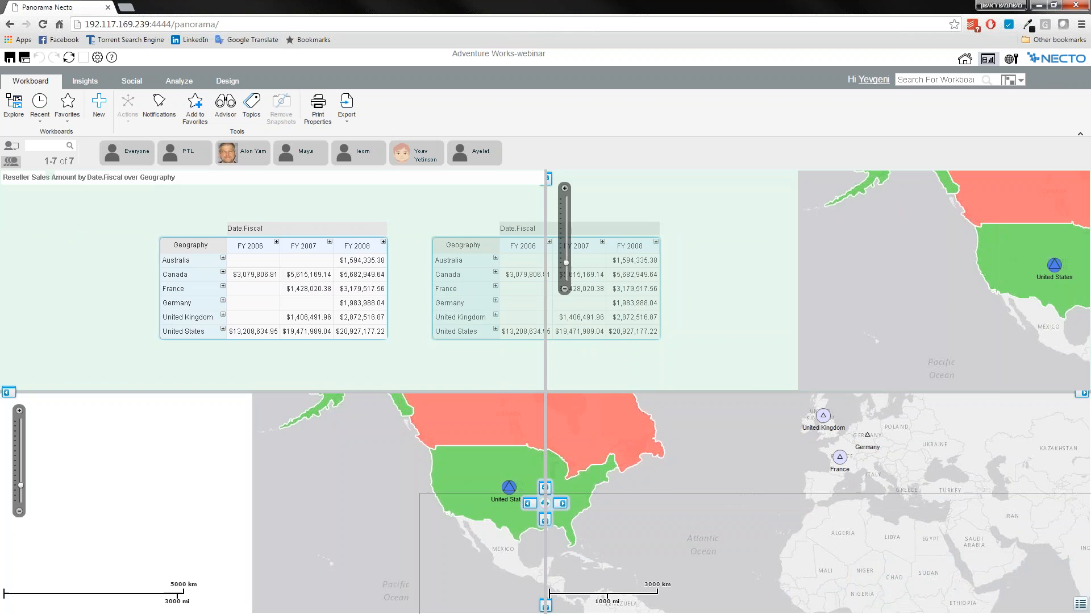
pyautogui.moveTo(803, 342); pyautogui.dragTo(809, 445)
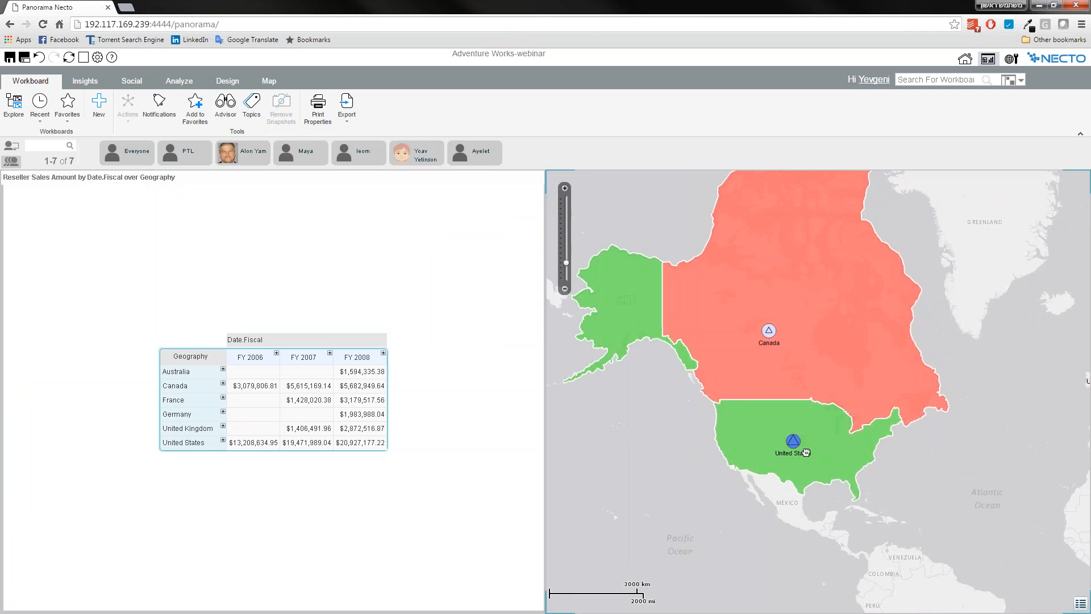
pyautogui.scroll(-1, 810, 444)
pyautogui.moveTo(867, 355); pyautogui.dragTo(687, 229)
pyautogui.click(269, 81)
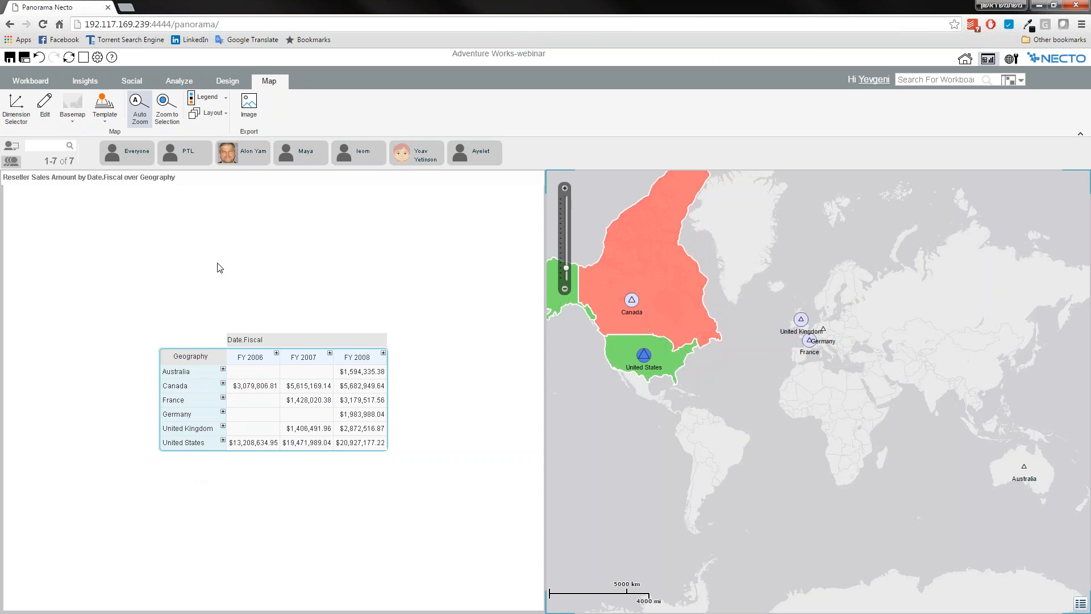
# Show the navigation bar on the workboard using the Top placement.
pyautogui.click(178, 83)
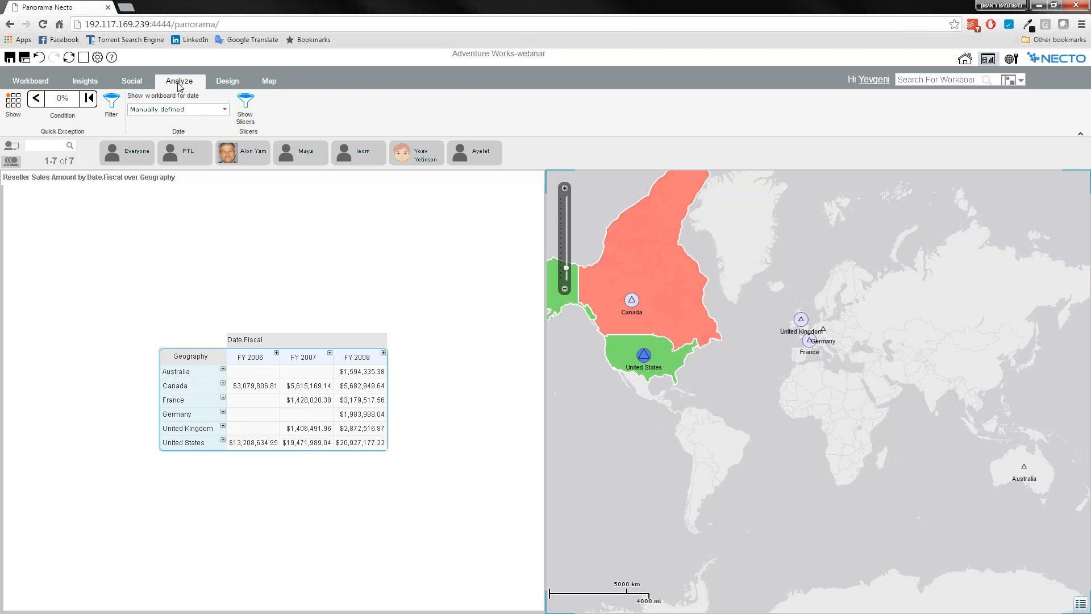
pyautogui.click(236, 83)
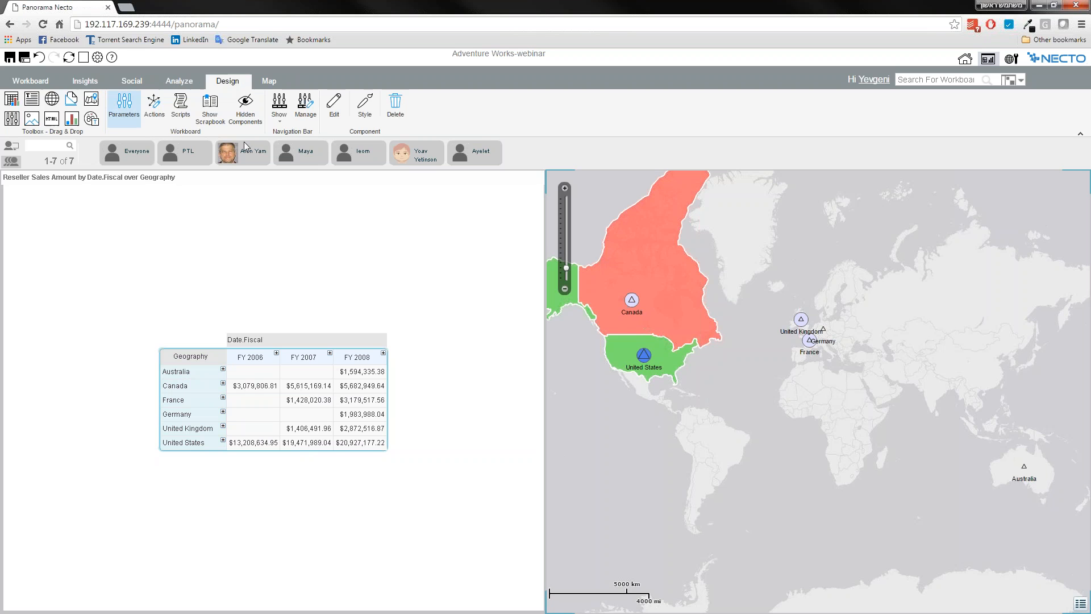
pyautogui.click(279, 108)
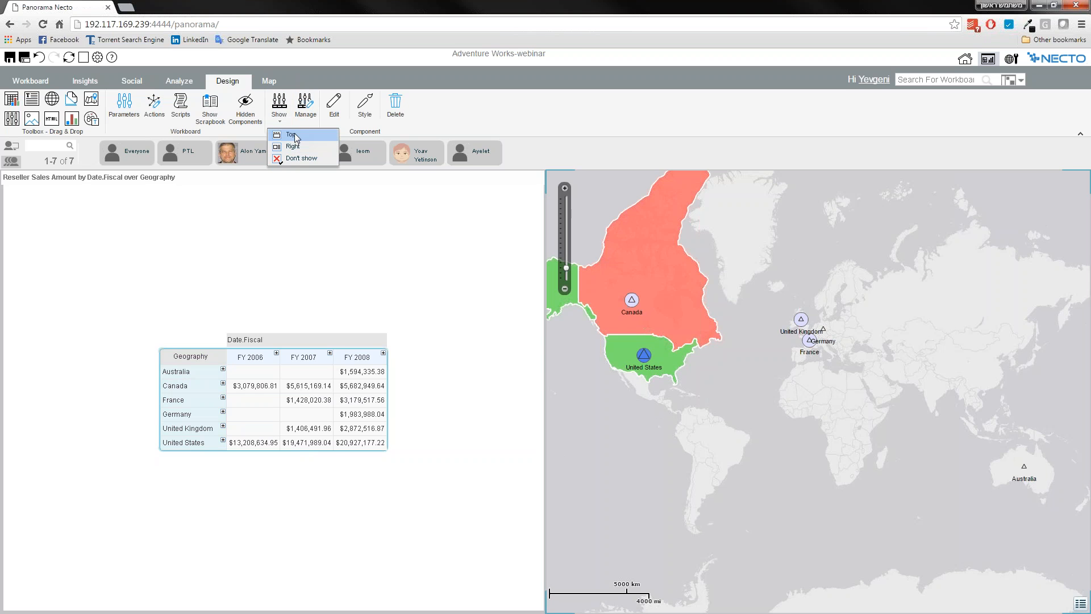
pyautogui.click(291, 134)
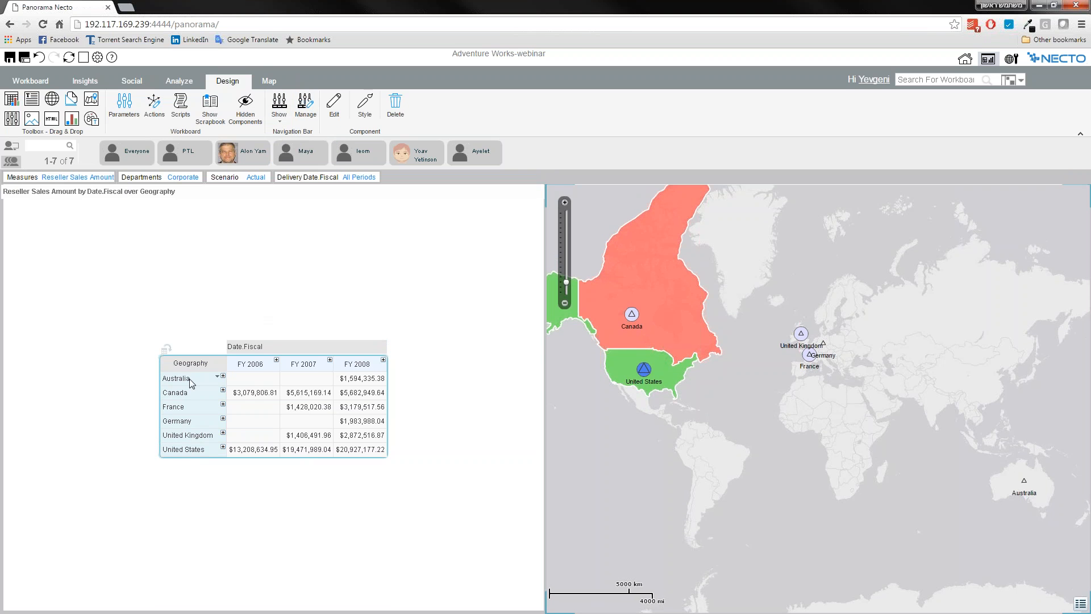
pyautogui.click(169, 83)
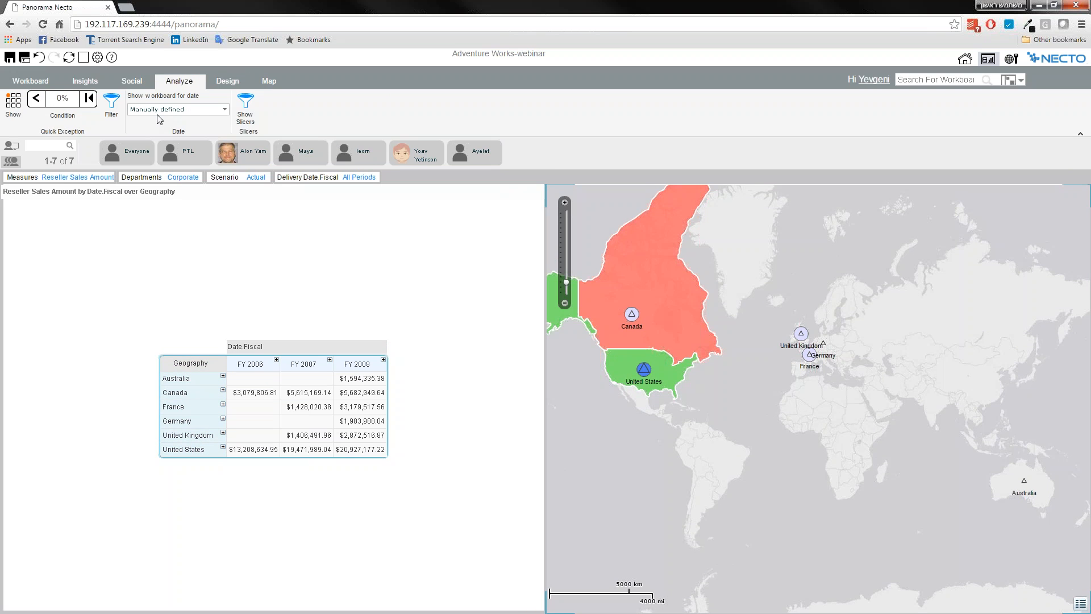
# Edit the map's design and remove its area color, circle color and up triangle size visualizations.
pyautogui.moveTo(818, 272); pyautogui.dragTo(830, 287)
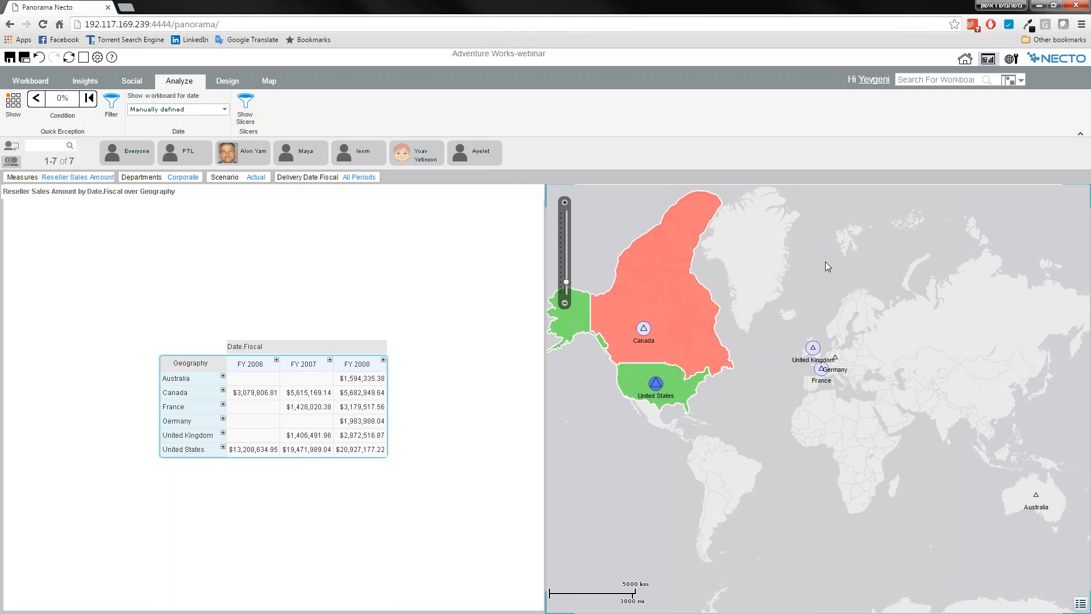
pyautogui.moveTo(826, 261); pyautogui.dragTo(856, 265)
pyautogui.moveTo(605, 260); pyautogui.dragTo(591, 262)
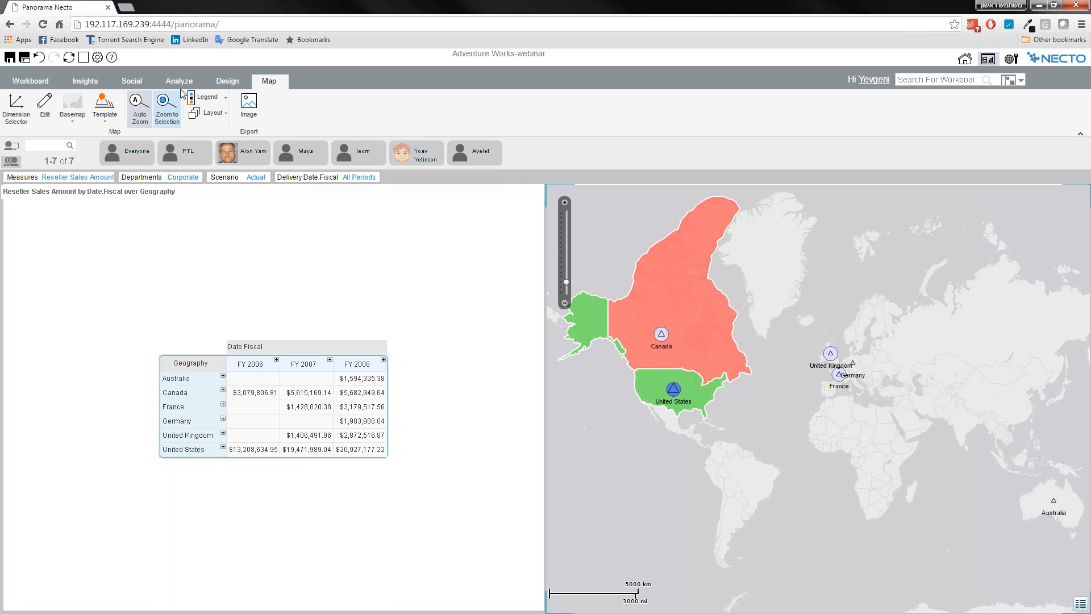
pyautogui.click(46, 105)
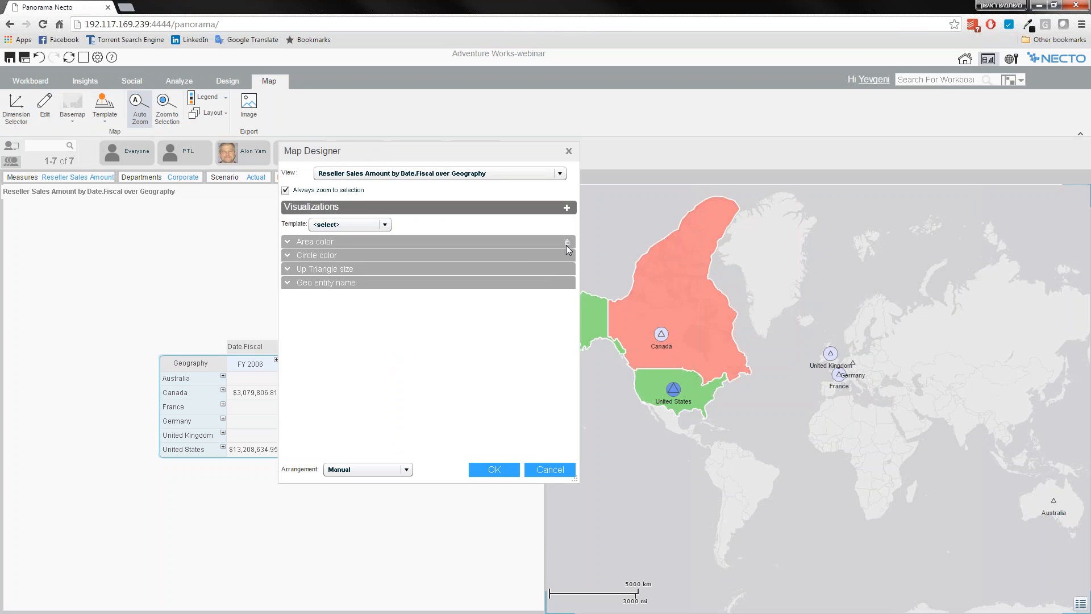
pyautogui.click(568, 241)
pyautogui.click(567, 241)
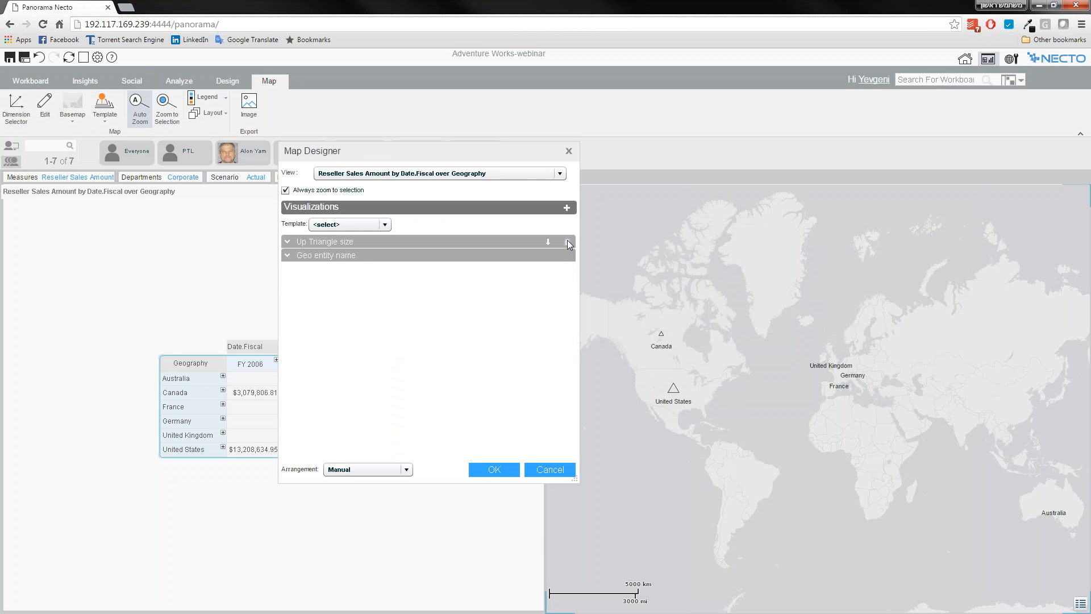
pyautogui.click(568, 242)
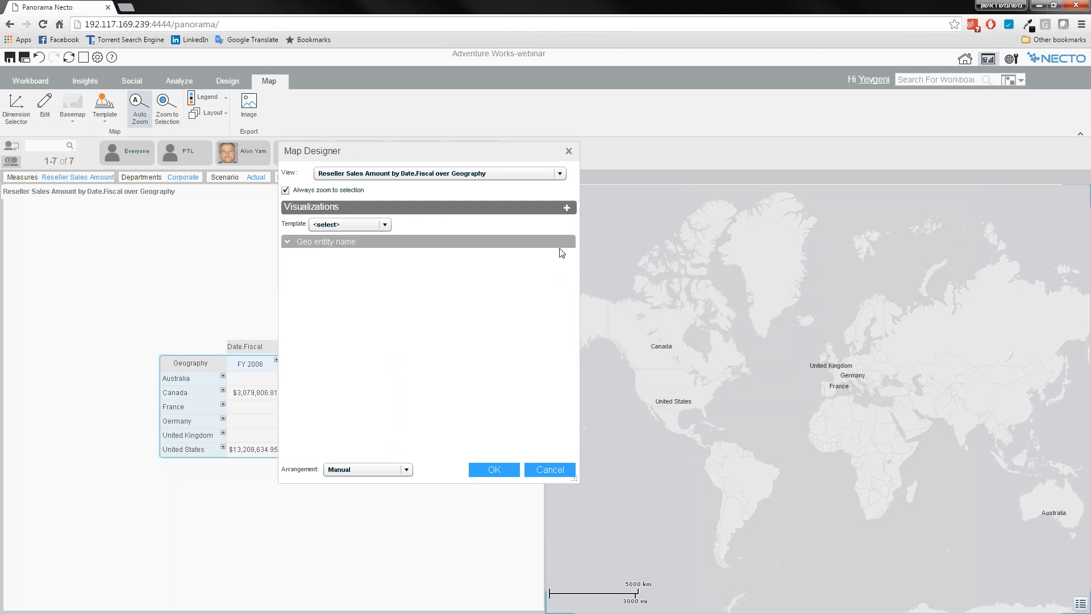
# Add a Chart visualization to the map as a pie chart with Panorama colors, and apply the map design.
pyautogui.click(567, 209)
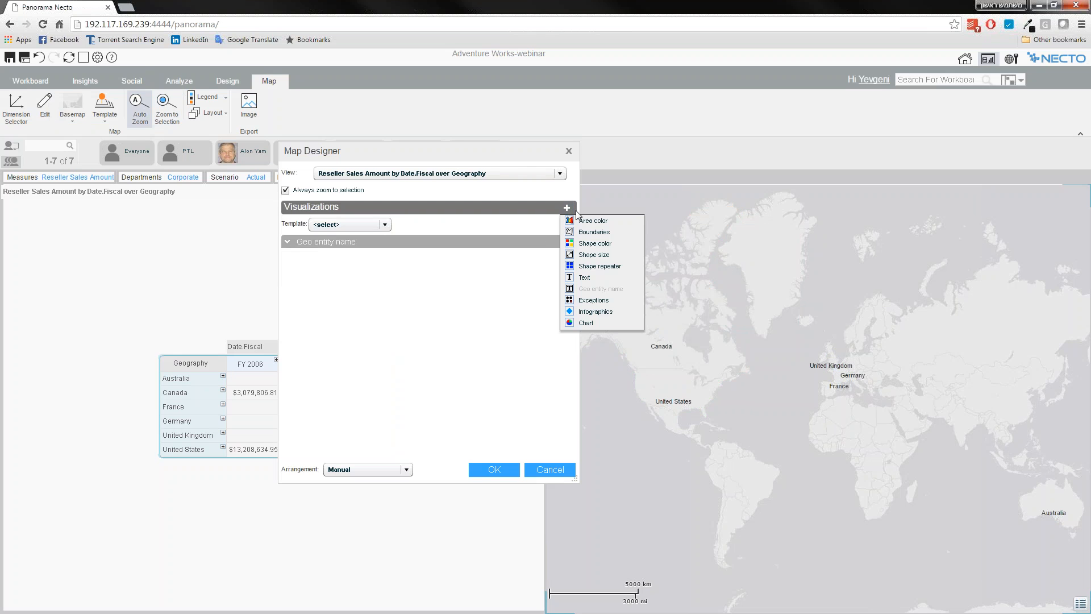
pyautogui.click(586, 323)
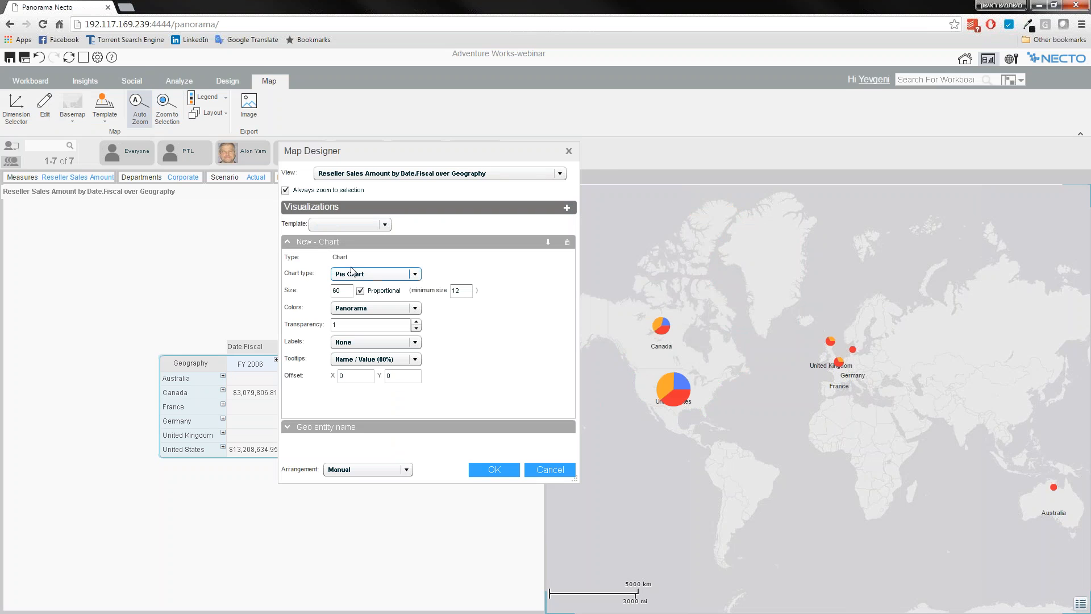
pyautogui.click(349, 275)
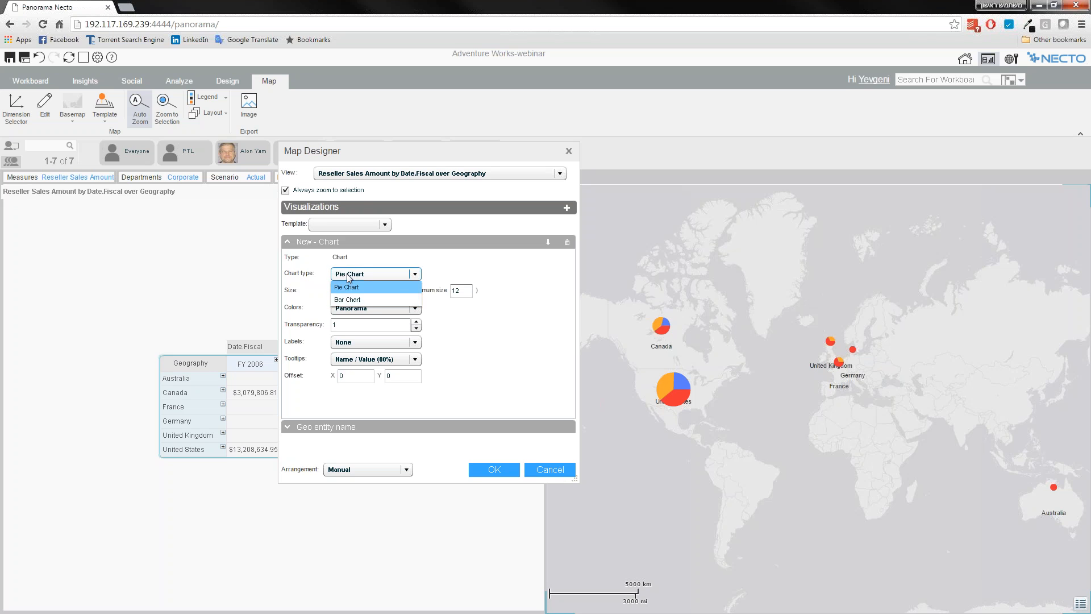
pyautogui.click(349, 278)
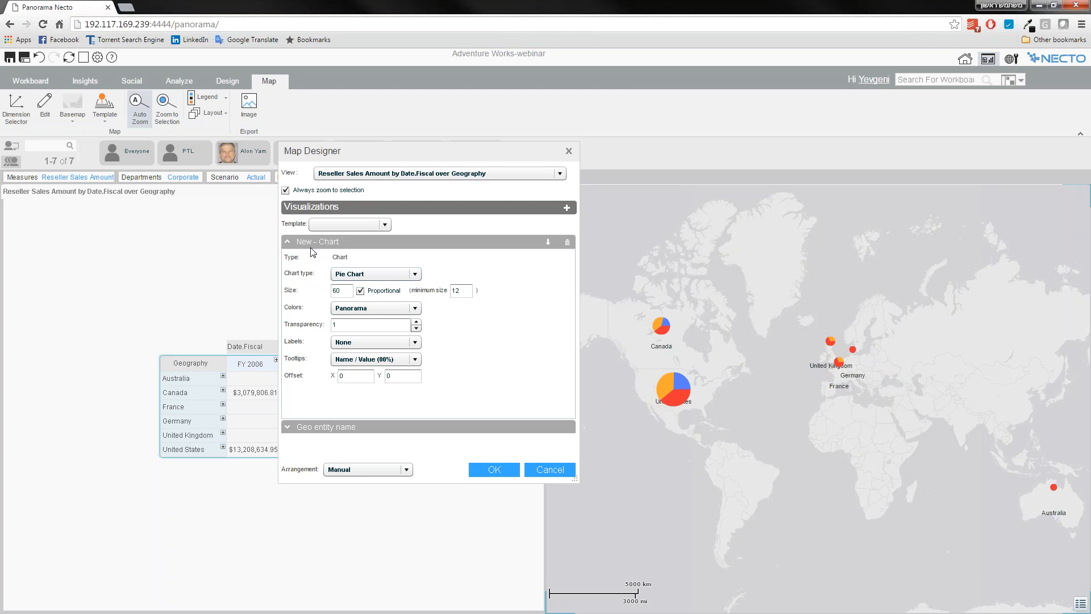
pyautogui.click(356, 310)
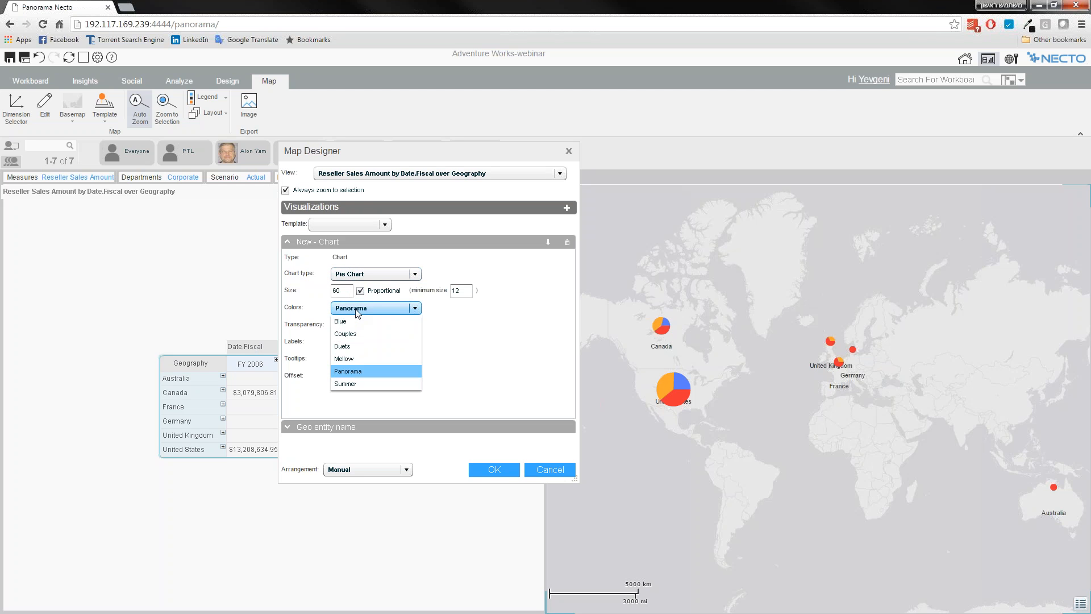
pyautogui.click(356, 310)
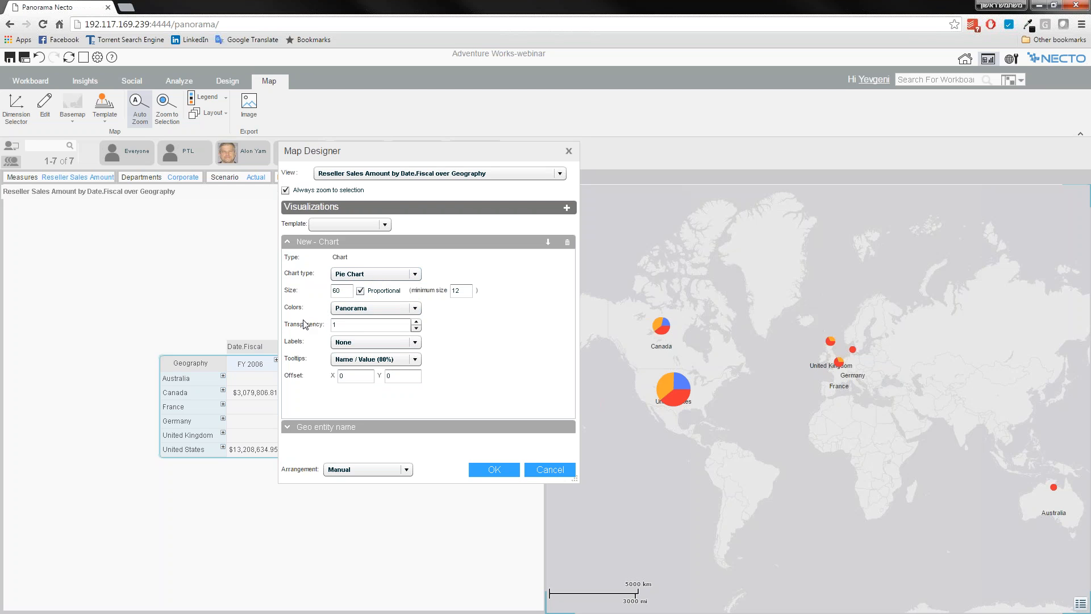
pyautogui.click(288, 242)
pyautogui.click(479, 472)
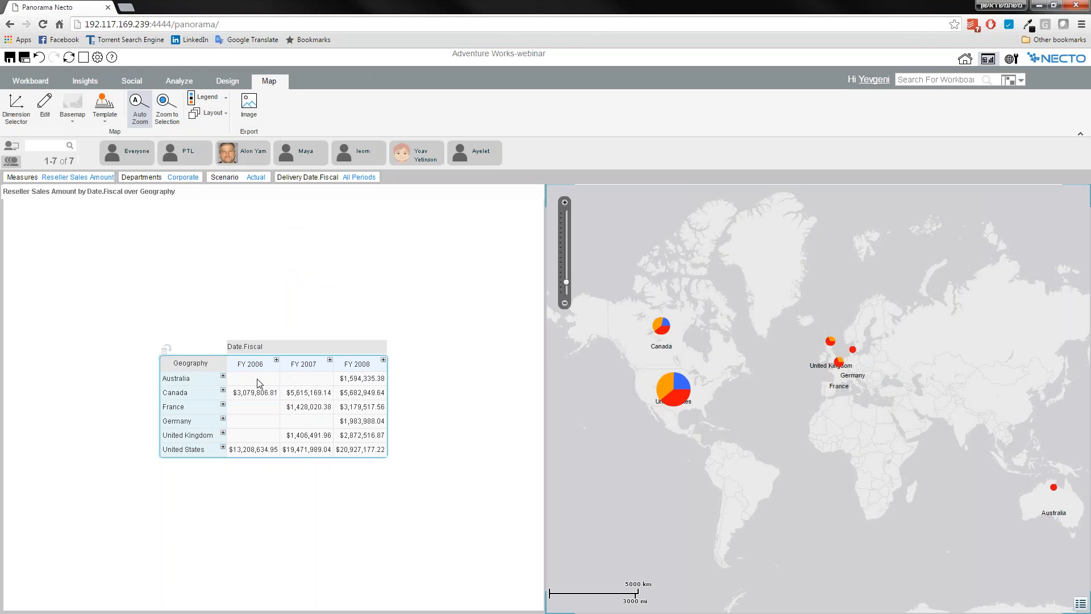
# Drill down into the United States from its map pie, expand Alabama in the table, and collapse the United States again.
pyautogui.click(378, 455)
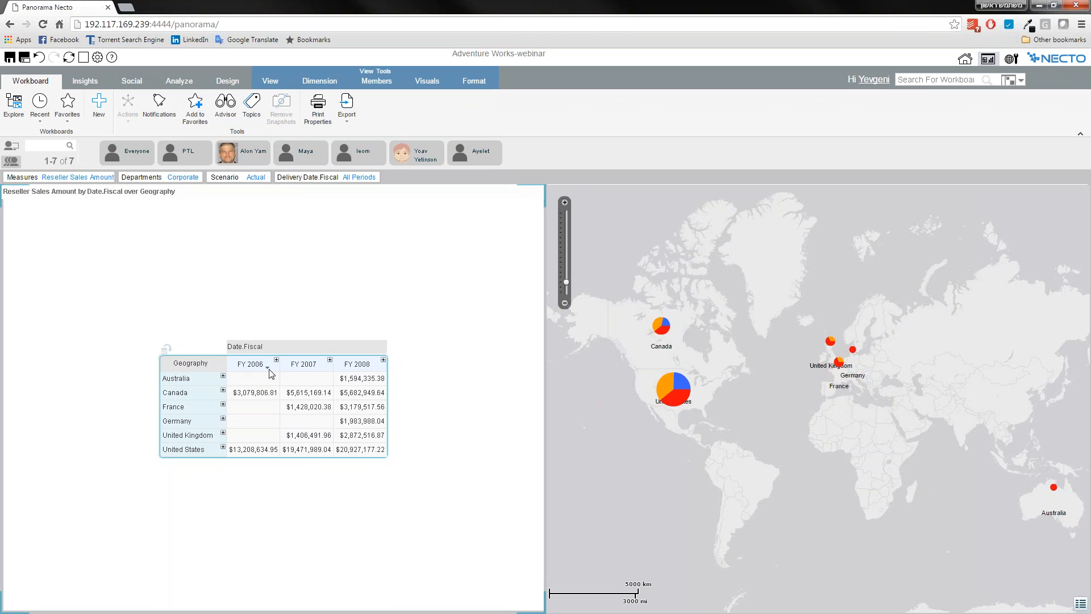
pyautogui.moveTo(655, 326)
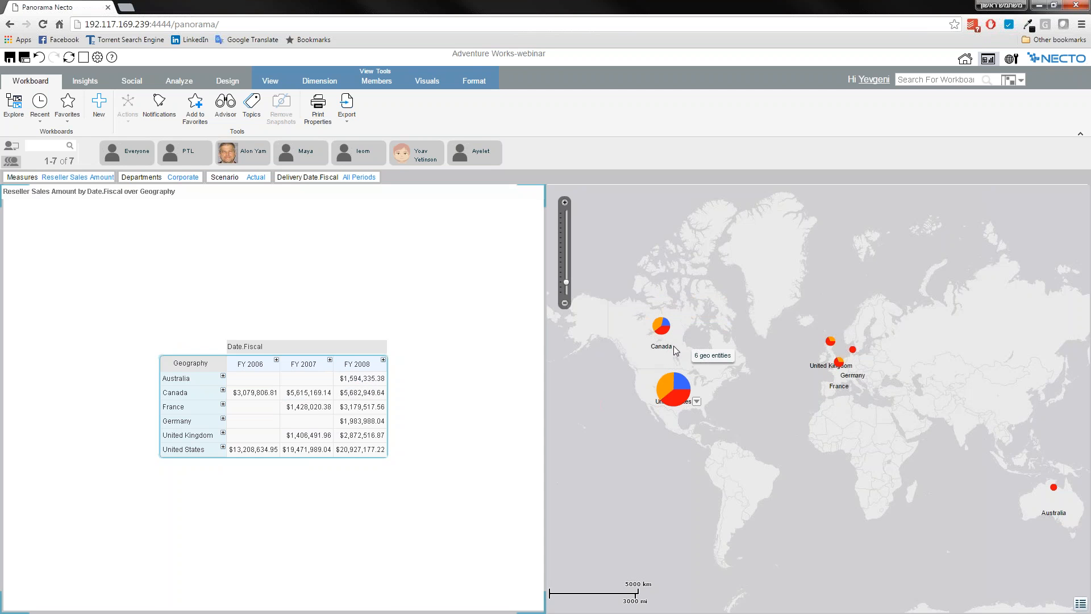
pyautogui.moveTo(682, 386)
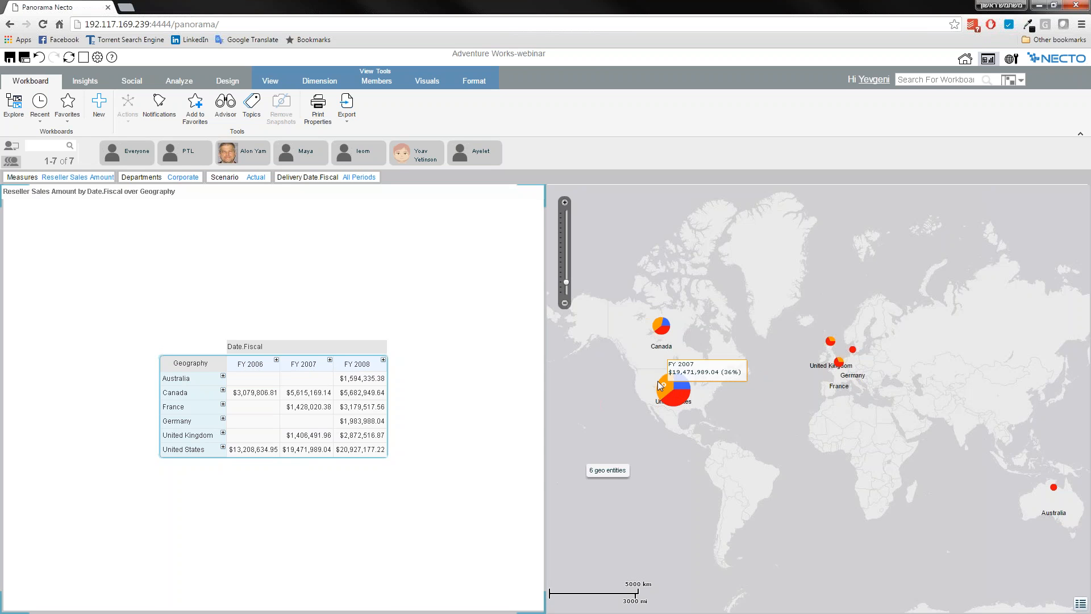
pyautogui.click(698, 402)
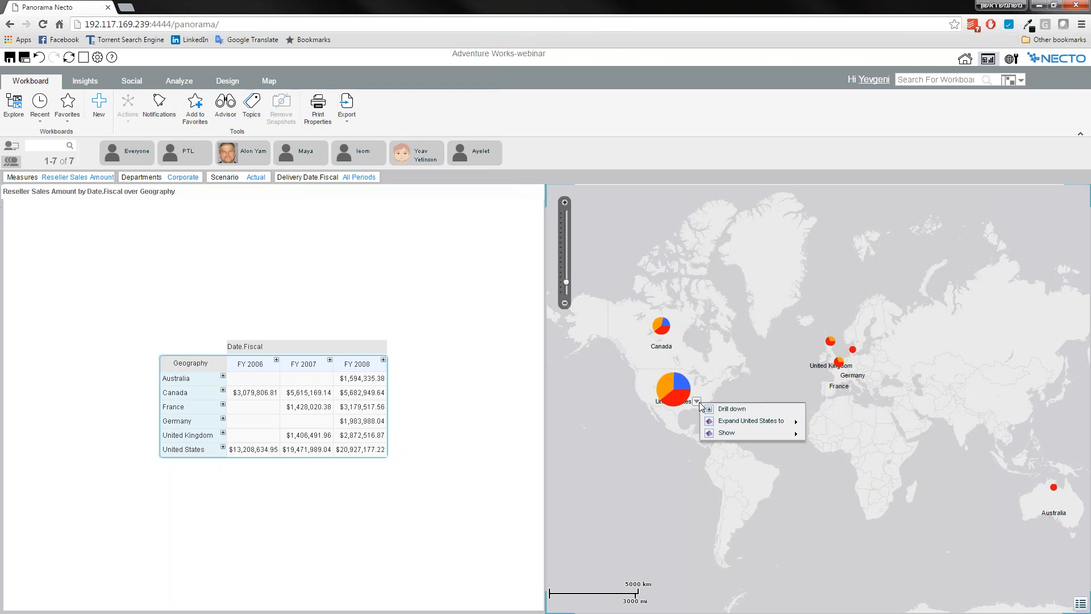
pyautogui.click(733, 410)
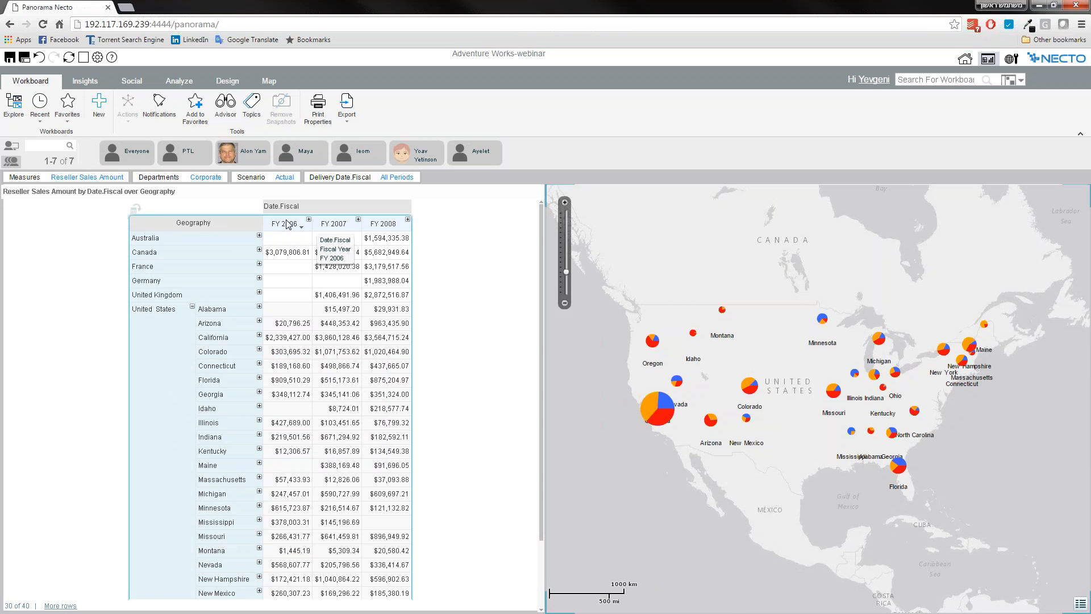
pyautogui.click(261, 310)
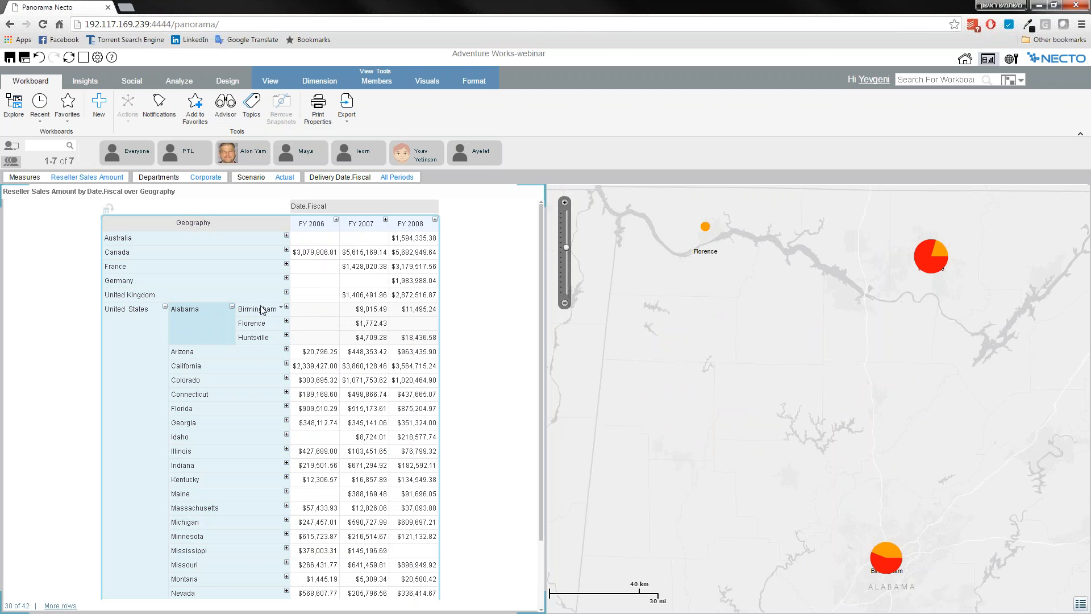
pyautogui.click(165, 308)
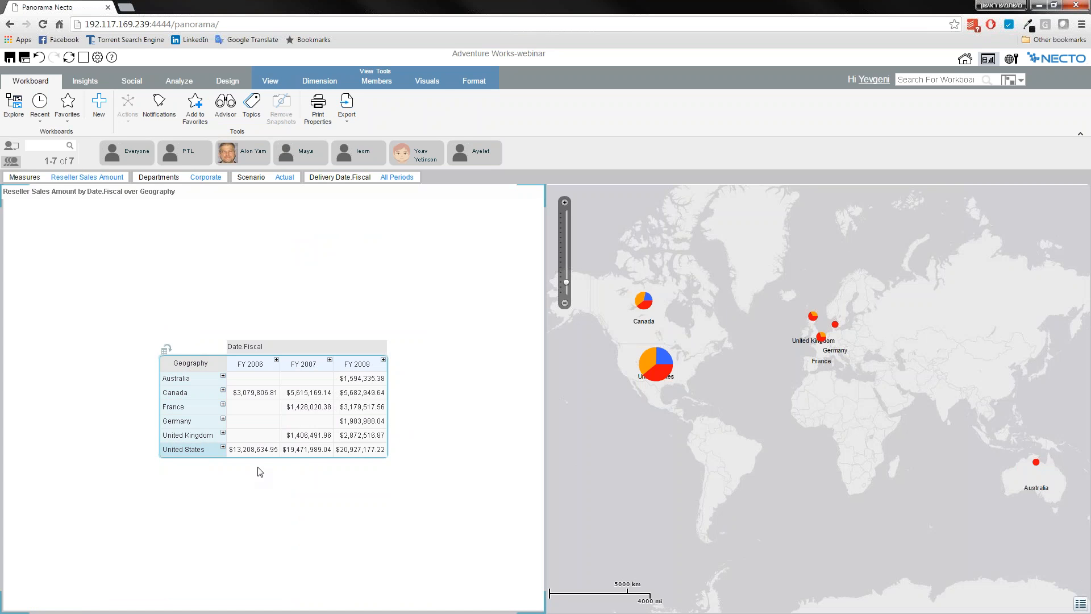
# Apply the "Good\bad colors (by %)" visual from Grid visuals to the whole Reseller Sales Amount table.
pyautogui.click(432, 82)
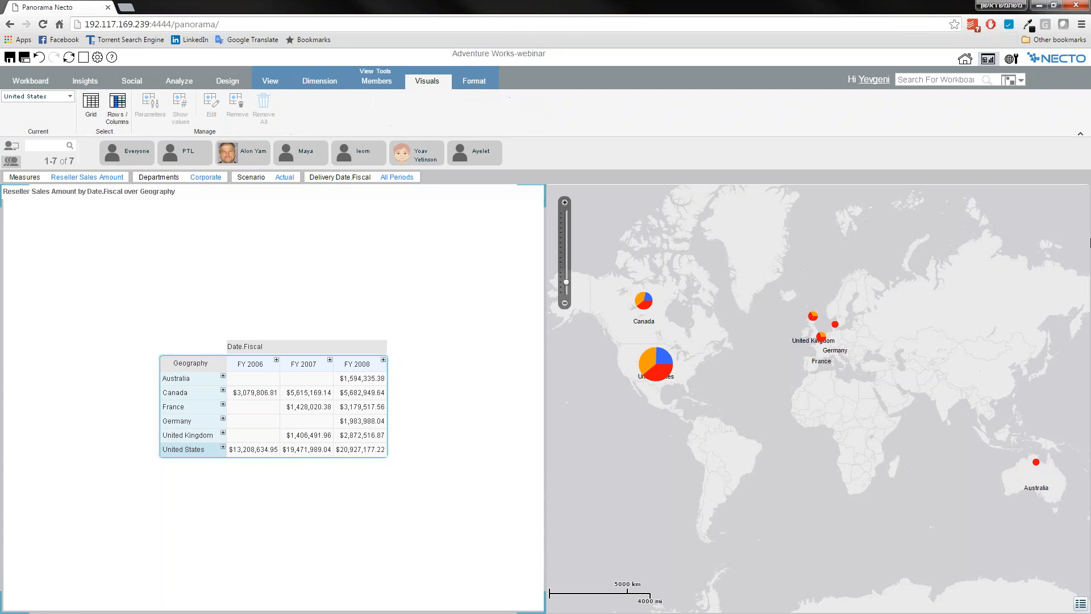
pyautogui.click(93, 116)
pyautogui.click(382, 307)
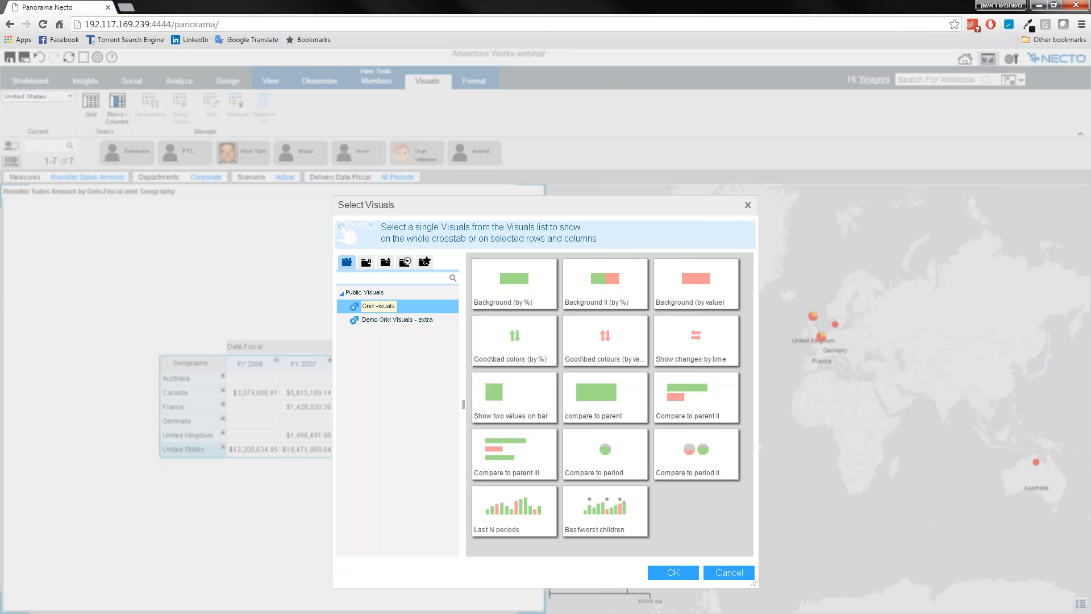
pyautogui.moveTo(473, 205); pyautogui.dragTo(343, 168)
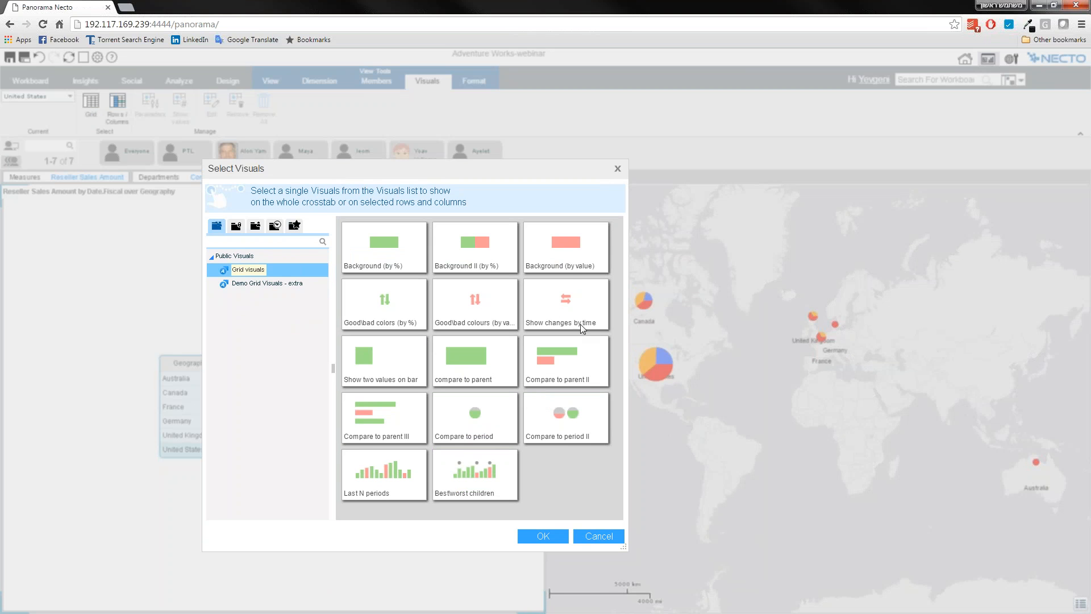
pyautogui.click(387, 302)
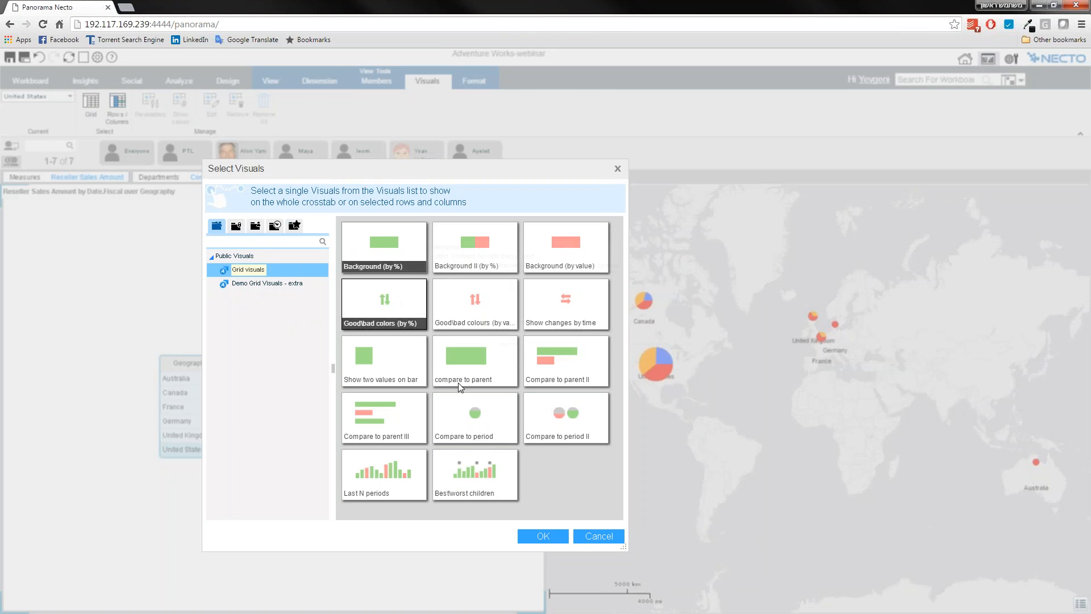
pyautogui.click(543, 537)
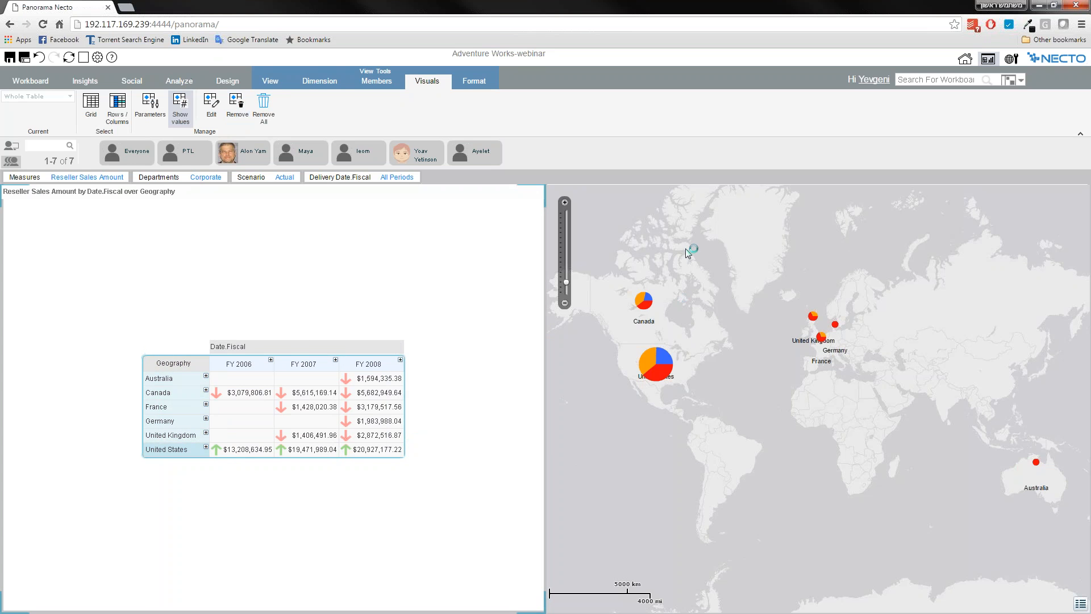
# Replace the map's Chart visualization with an Infographics visualization assigned to Auto, and apply the map design.
pyautogui.click(654, 219)
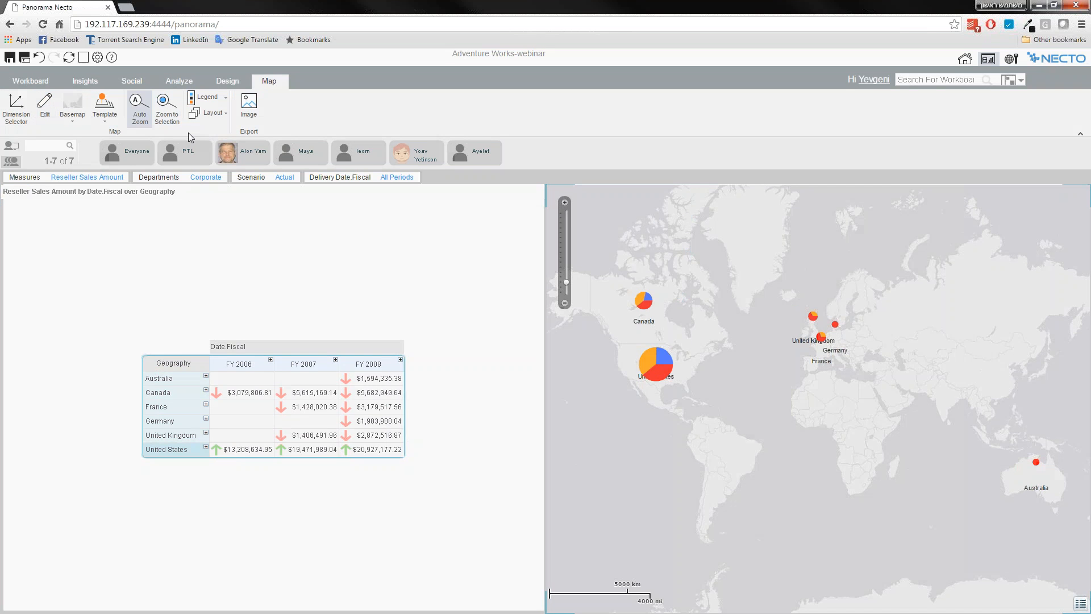
pyautogui.click(545, 268)
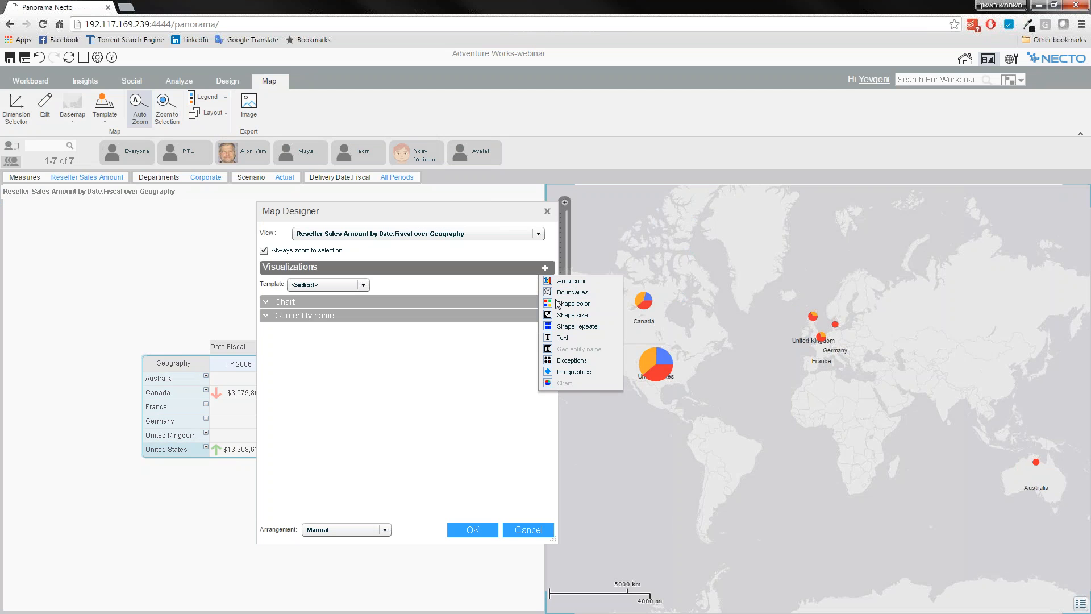
pyautogui.click(565, 372)
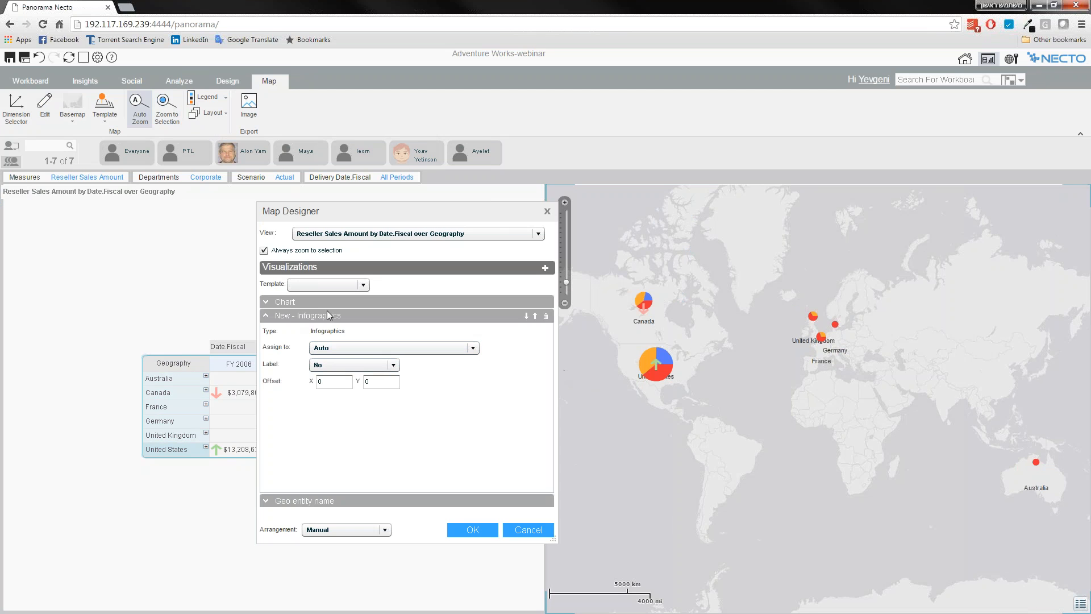
pyautogui.click(546, 302)
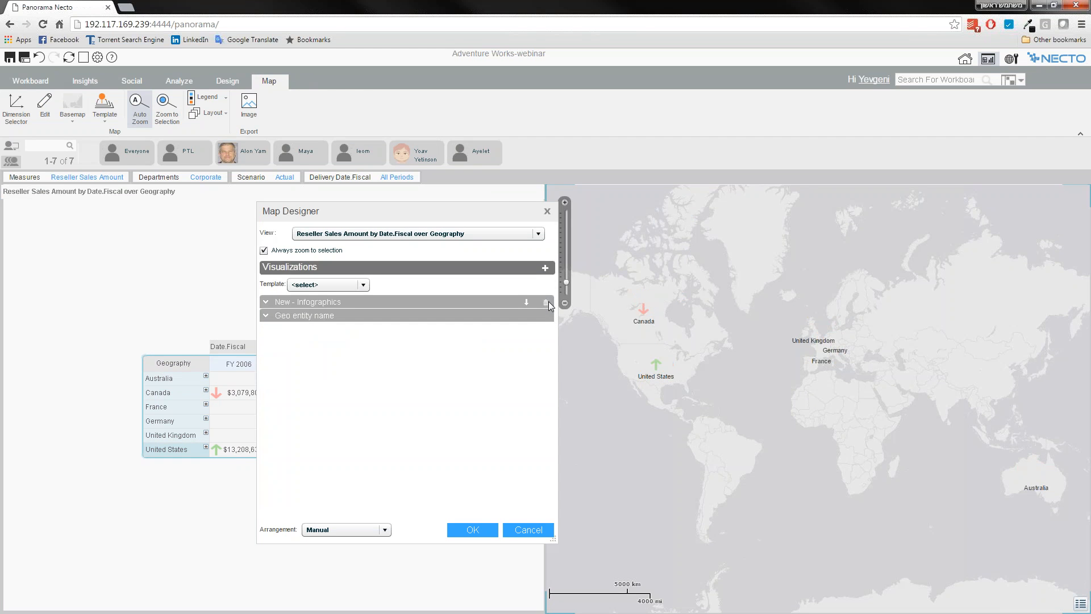
pyautogui.click(473, 532)
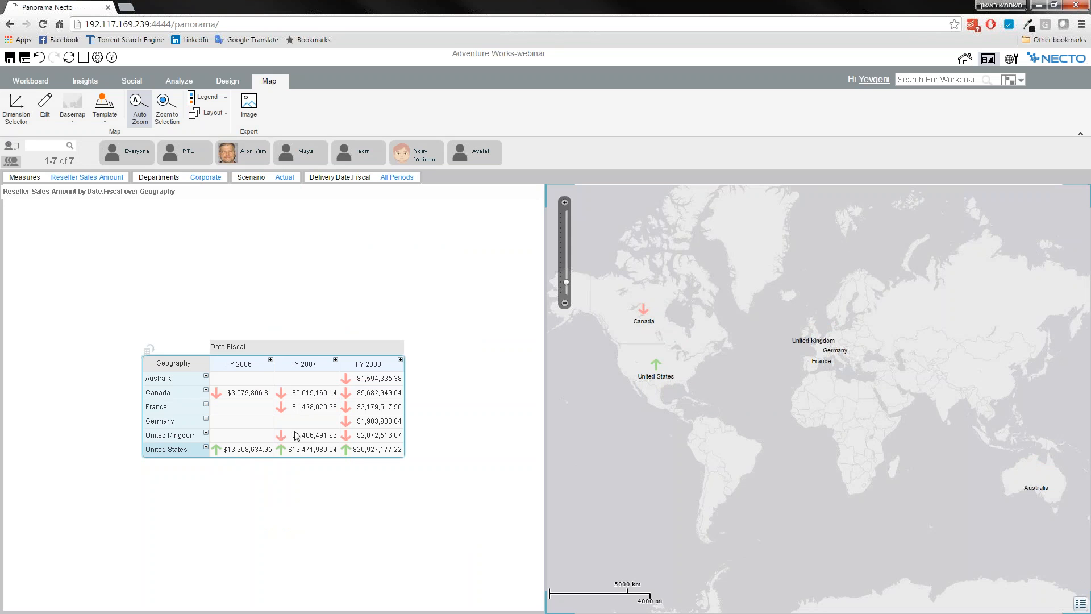
pyautogui.moveTo(657, 375)
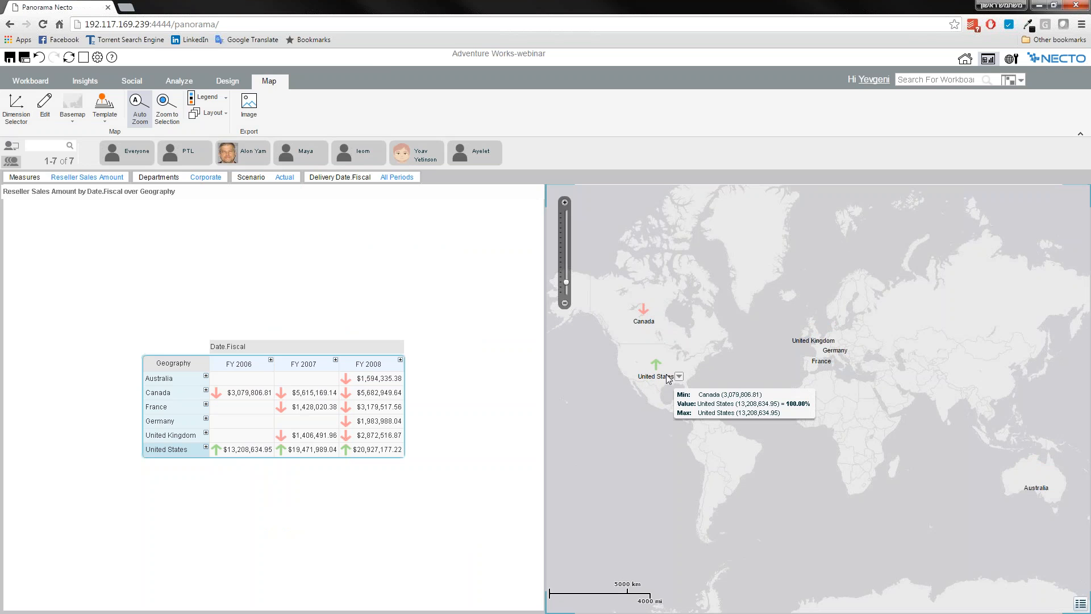
# Expand United States in the Reseller Sales Amount table to drill down to its states on the table and map.
pyautogui.click(207, 448)
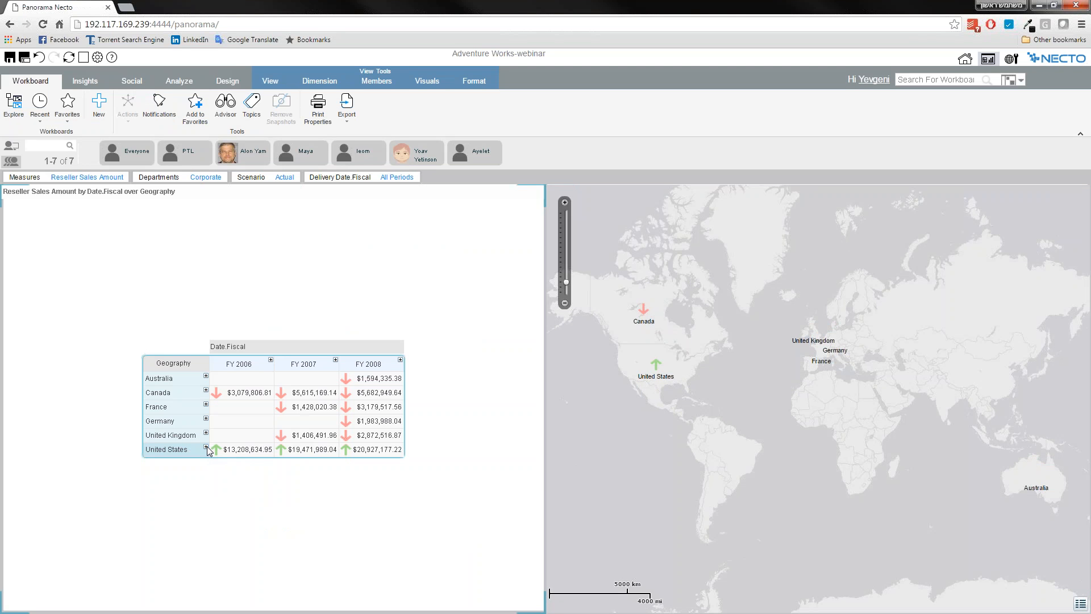
pyautogui.click(206, 446)
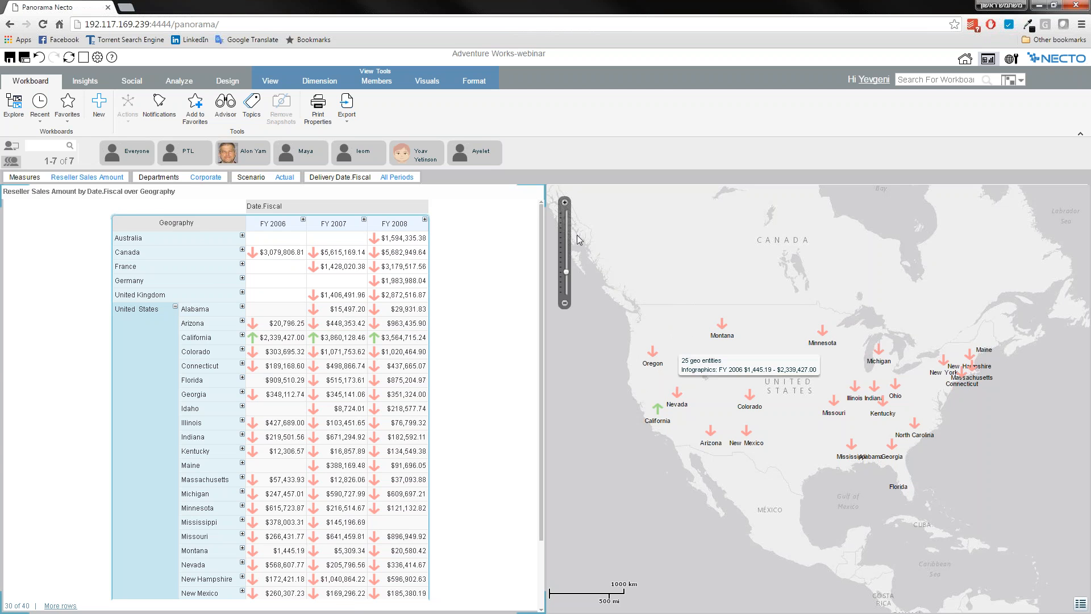
# Open the Enterprise Datamart model from the public models in Management and show its properties.
pyautogui.click(1011, 60)
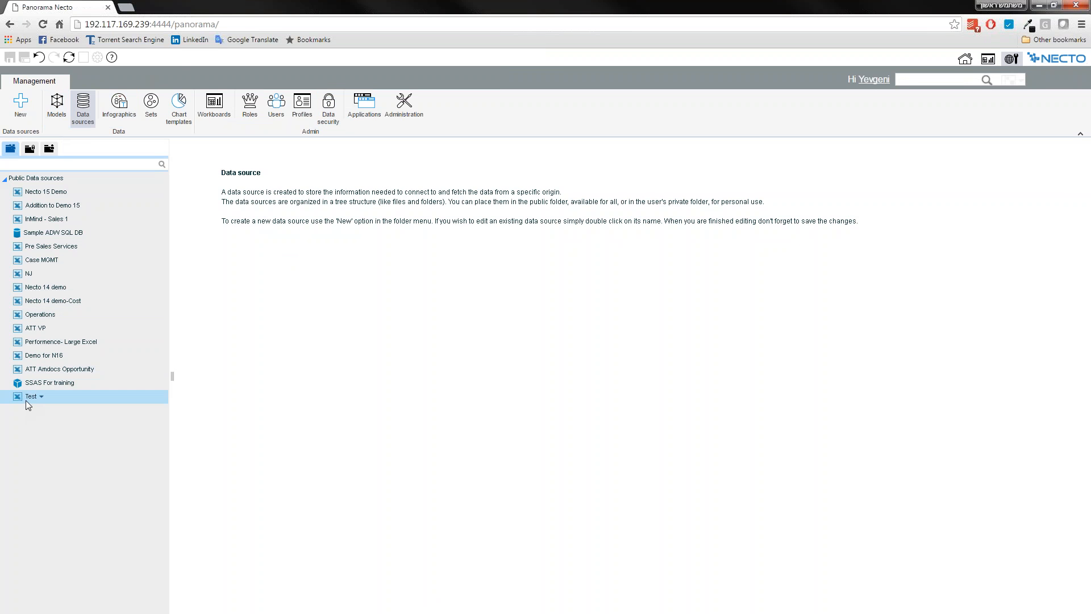
pyautogui.click(55, 114)
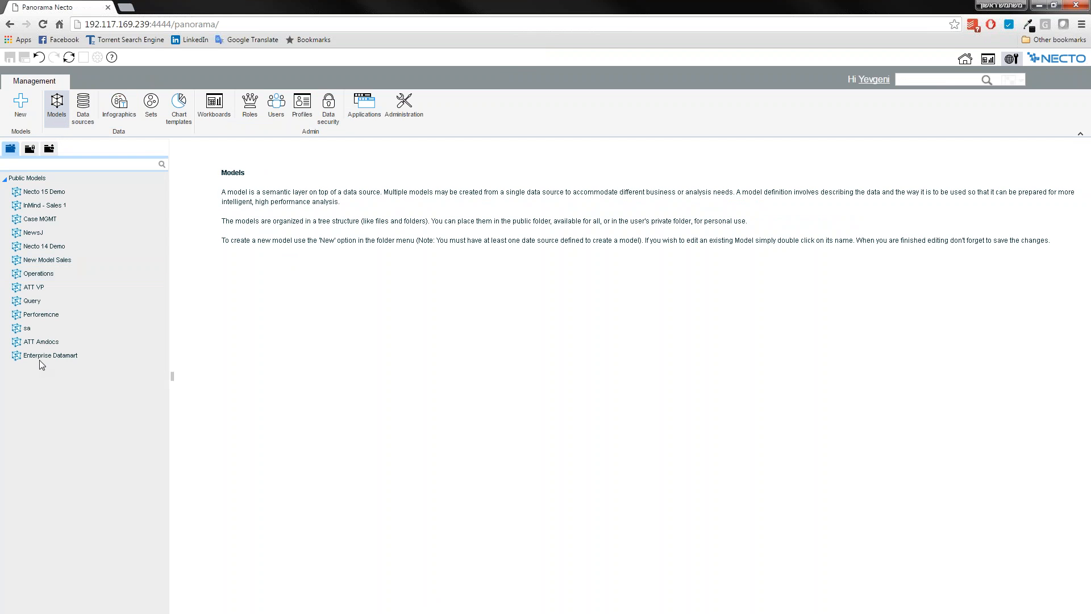
pyautogui.doubleClick(40, 358)
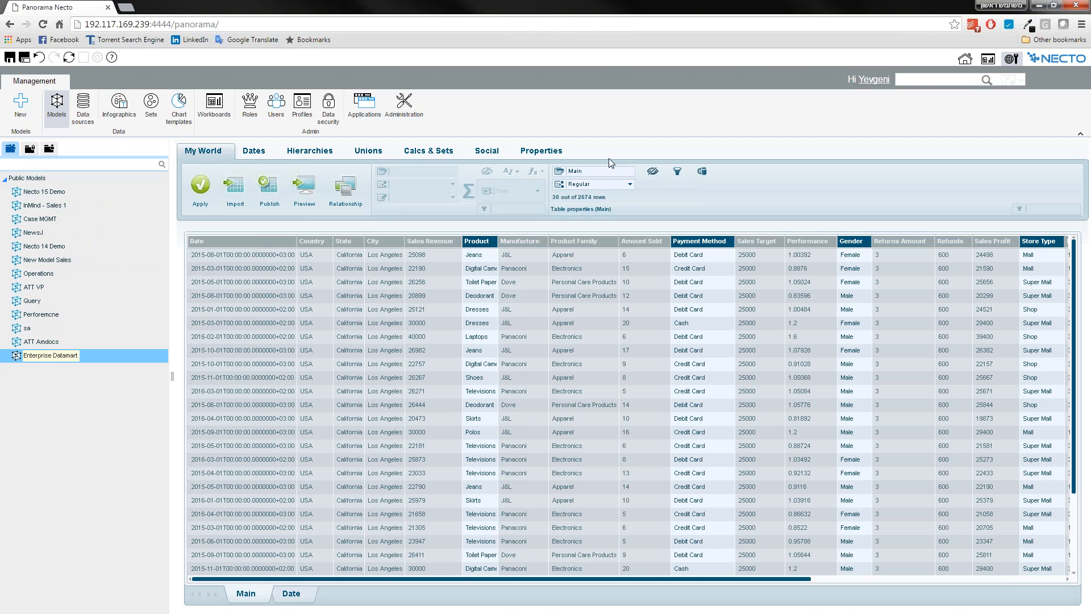
pyautogui.click(543, 149)
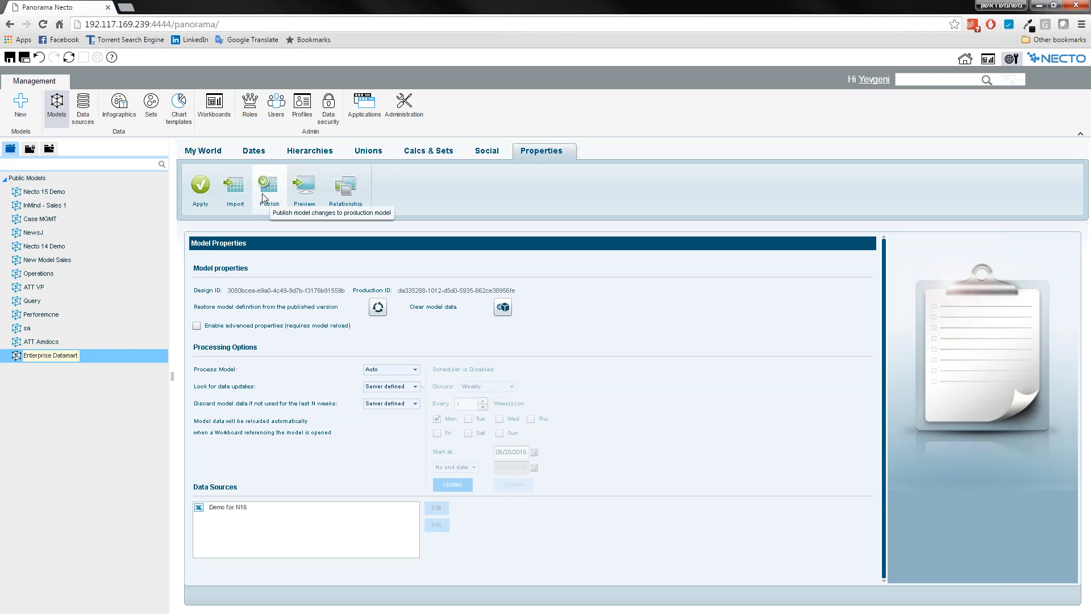
# Try User defined for the model's data update lookup, and set it to Scheduled instead.
pyautogui.click(383, 388)
pyautogui.click(382, 412)
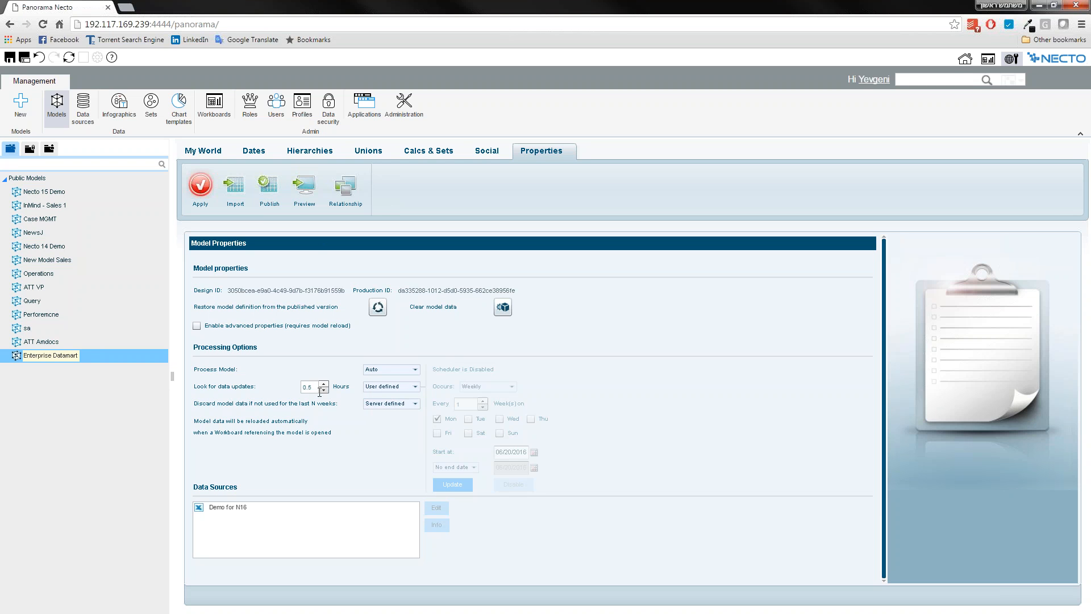
pyautogui.click(378, 387)
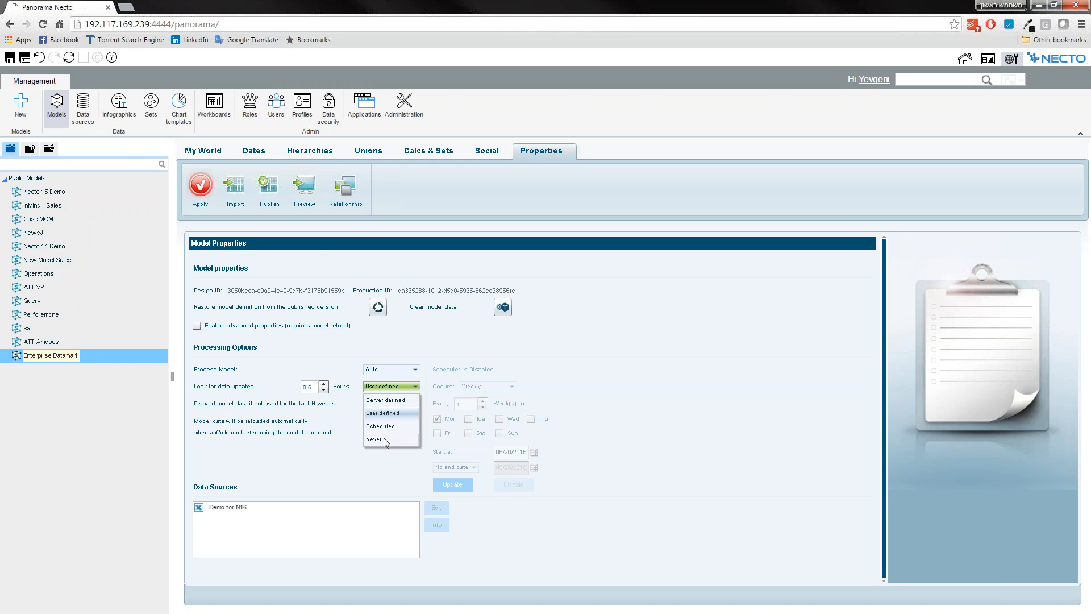
pyautogui.click(383, 427)
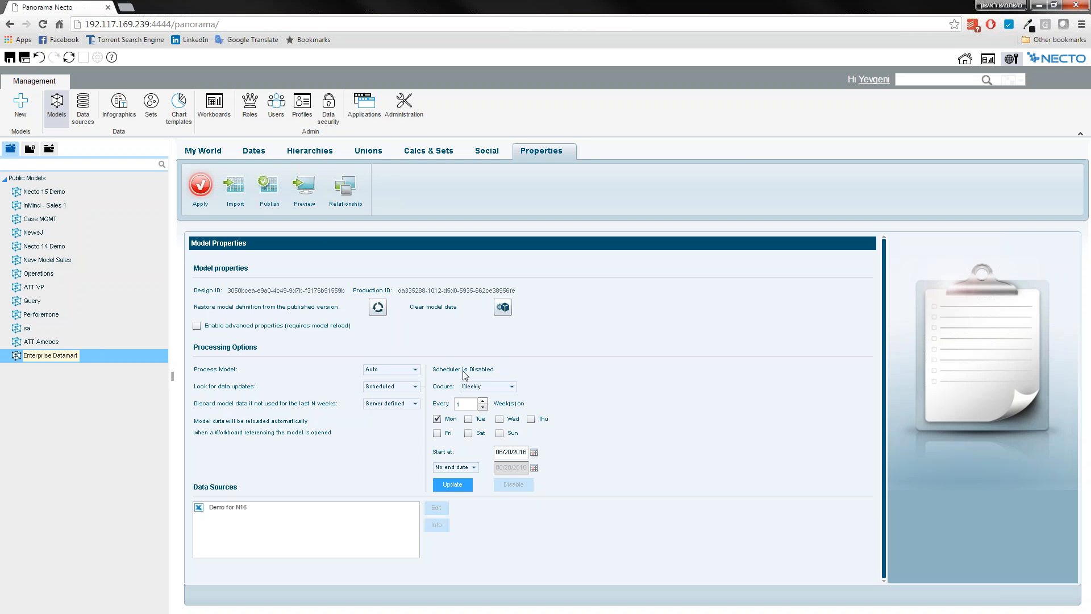
# Try the Daily, Monthly and Weekly recurrences for the model's update schedule, and leave it set to Daily.
pyautogui.click(466, 388)
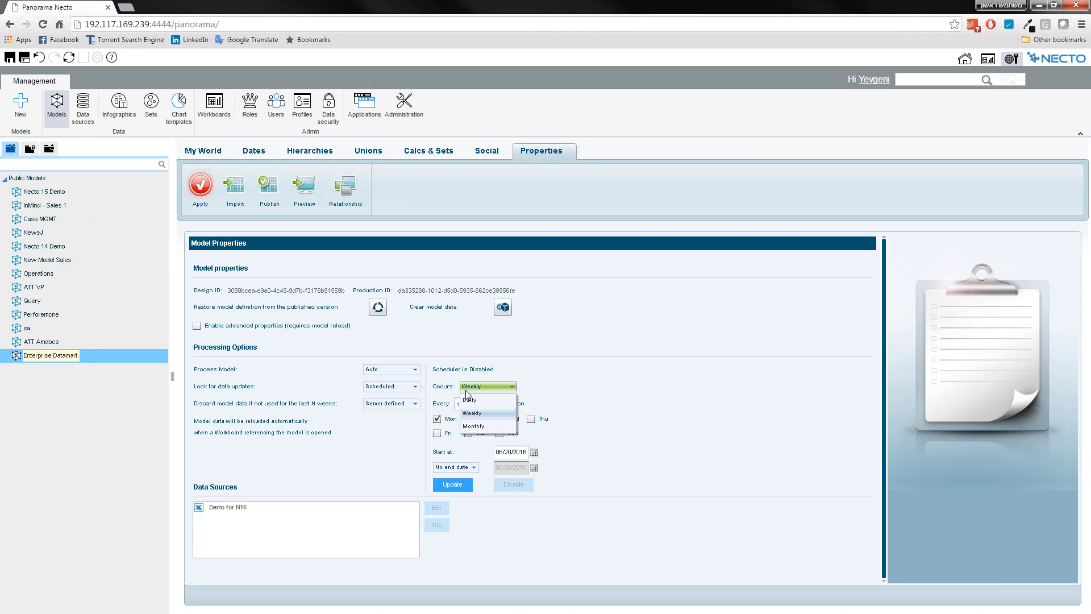
pyautogui.click(480, 400)
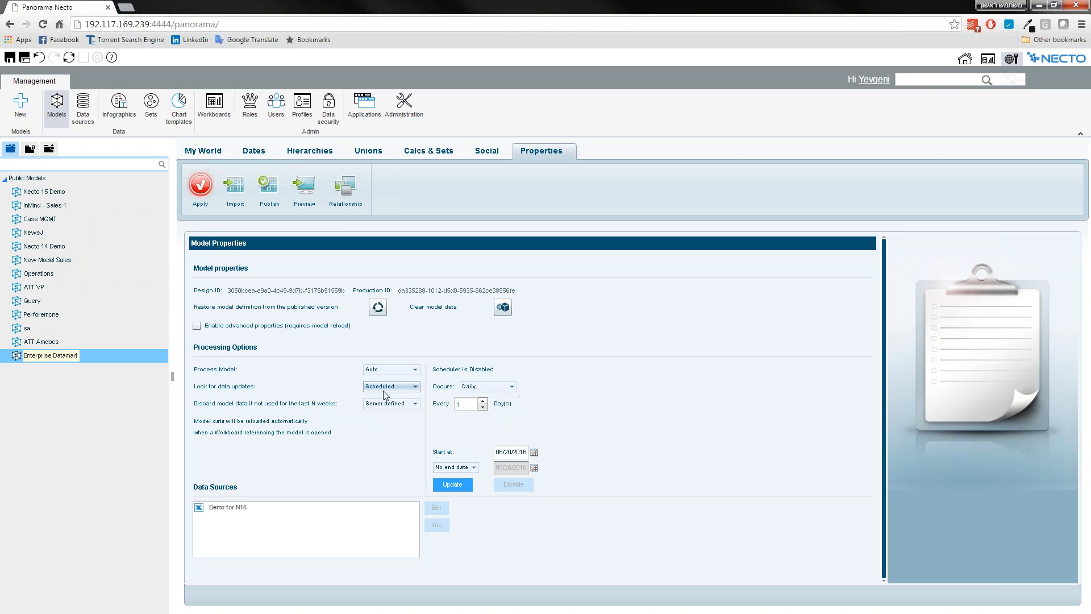
pyautogui.click(475, 387)
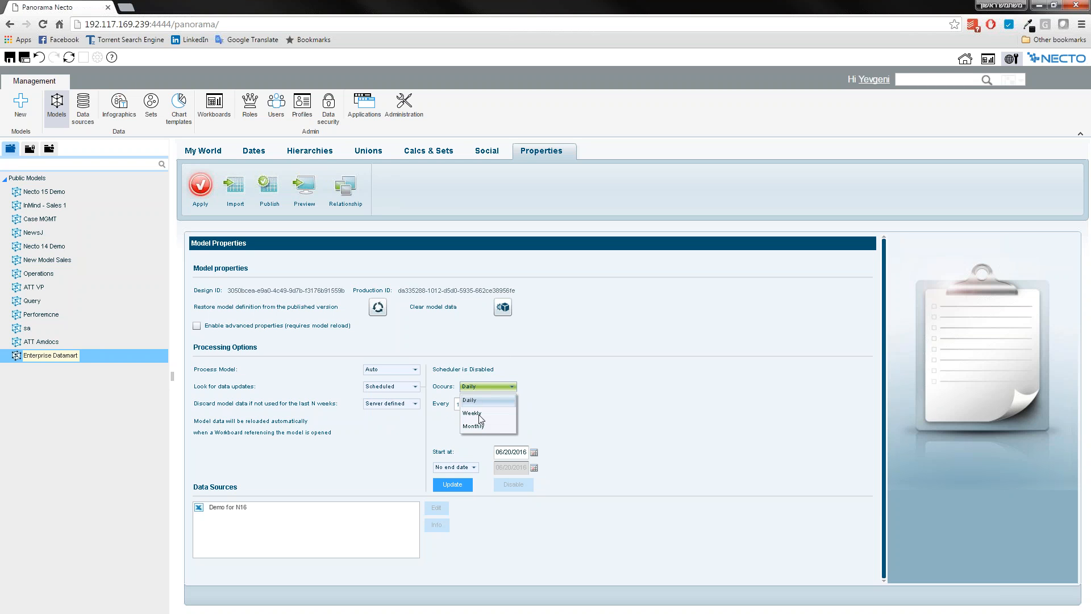
pyautogui.click(479, 428)
pyautogui.click(487, 386)
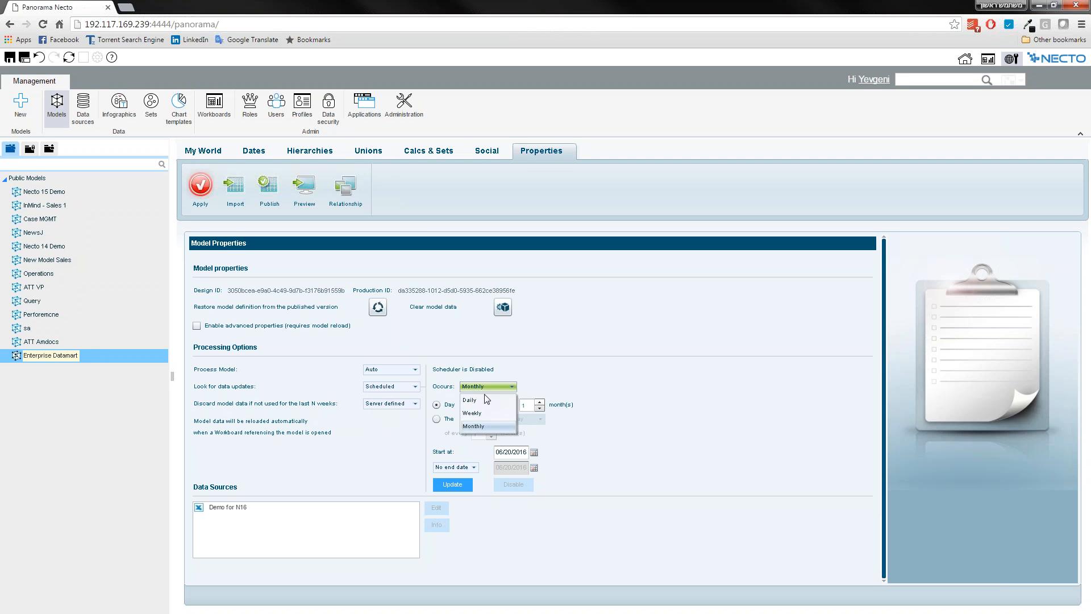
pyautogui.click(482, 414)
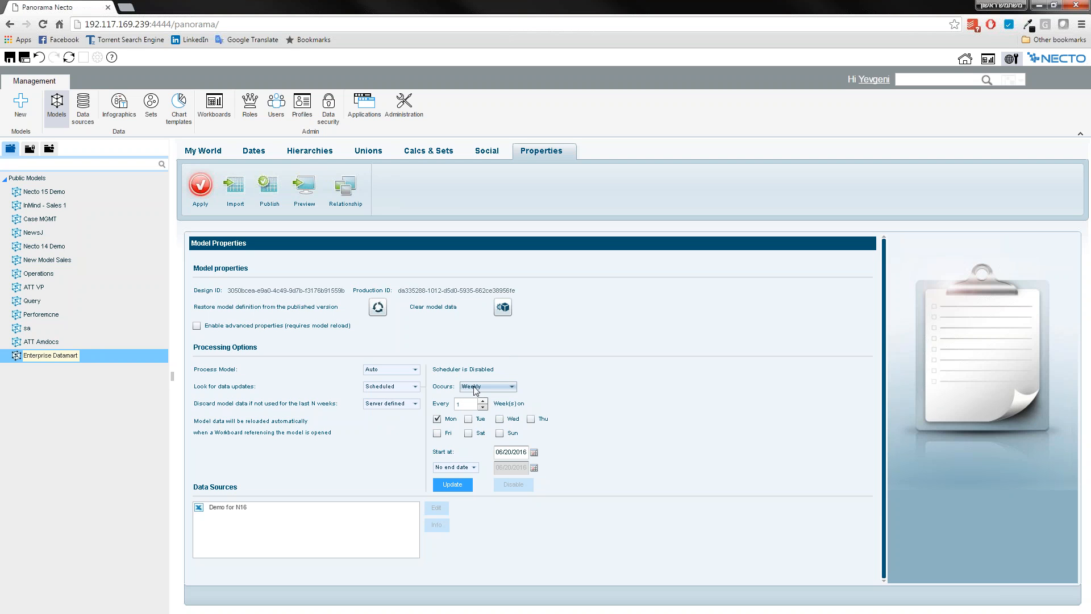
pyautogui.click(483, 401)
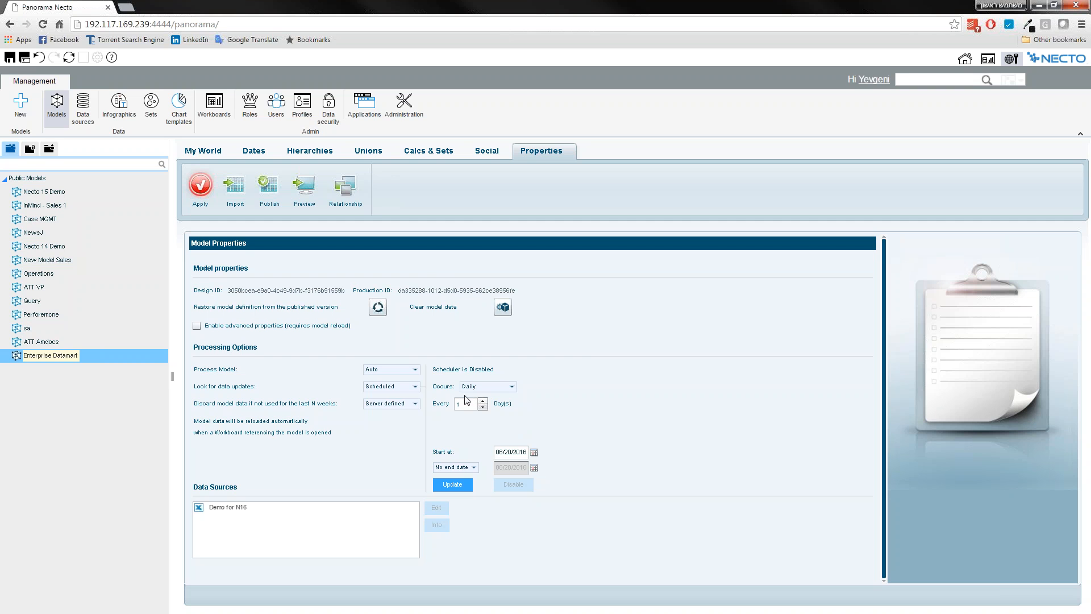
# View the Necto settings in Administration, including the model scheduler check time, and return to the workboard.
pyautogui.click(66, 359)
pyautogui.click(405, 105)
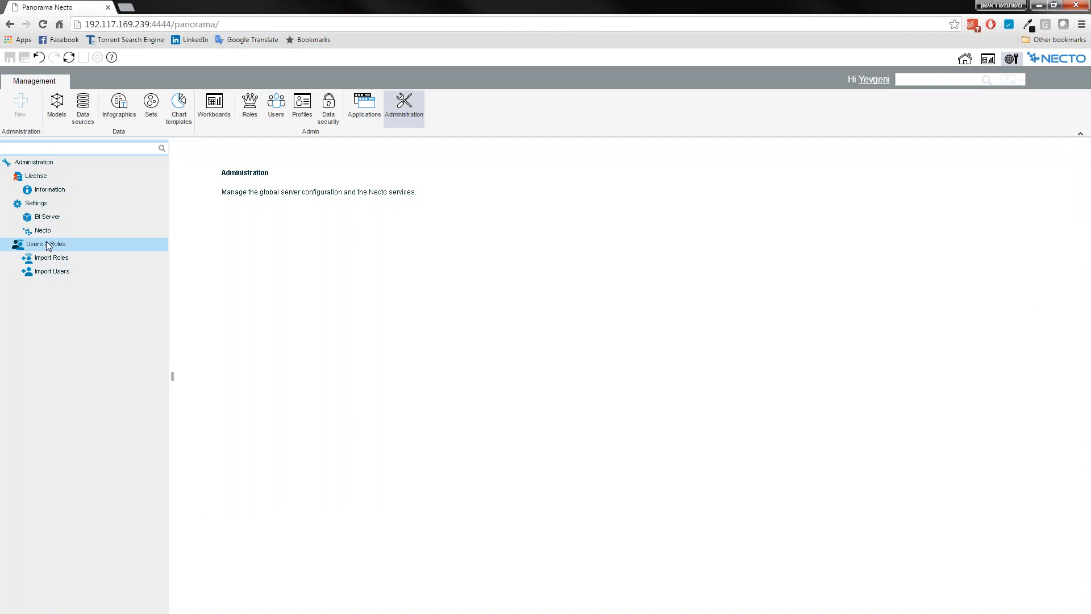
pyautogui.click(44, 232)
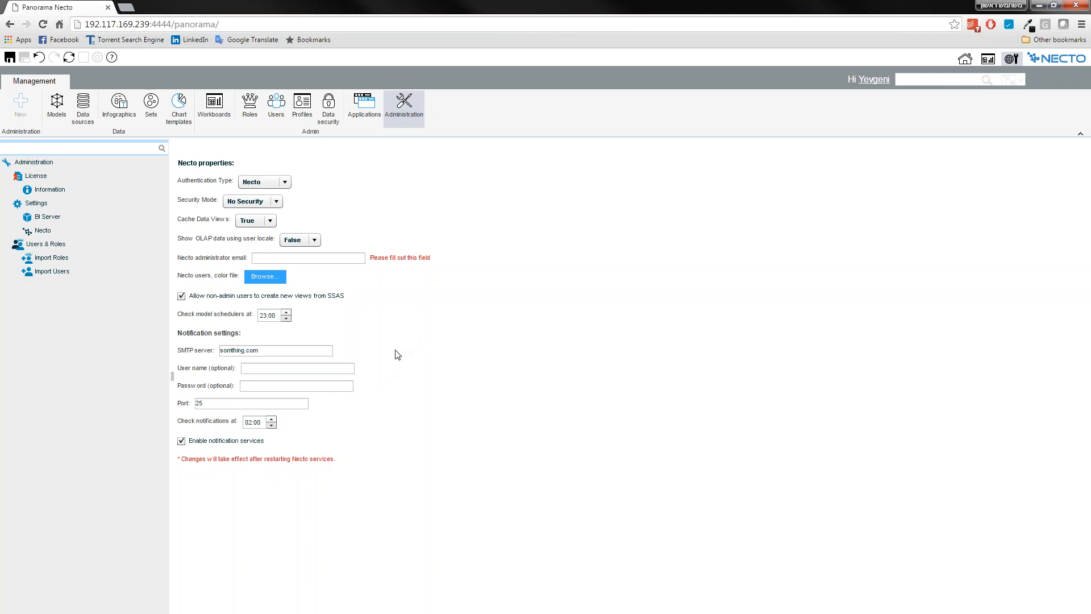
pyautogui.click(988, 59)
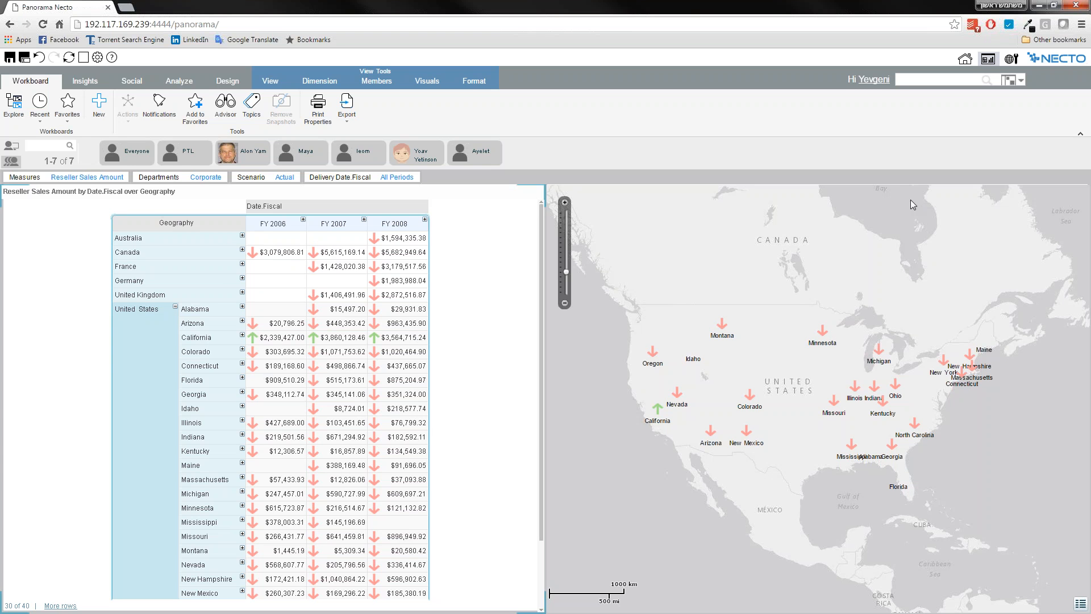
# Start a new Find Insights workboard from the multidimensional Necto Model provider using the Enterprise Datamart model, and proceed to saving.
pyautogui.click(103, 110)
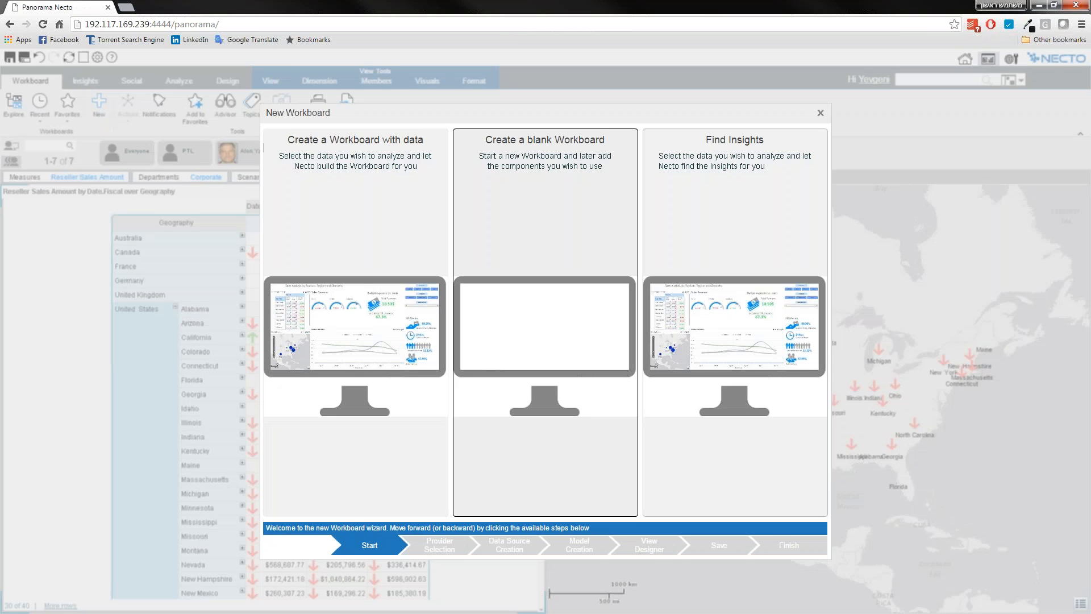
pyautogui.click(722, 229)
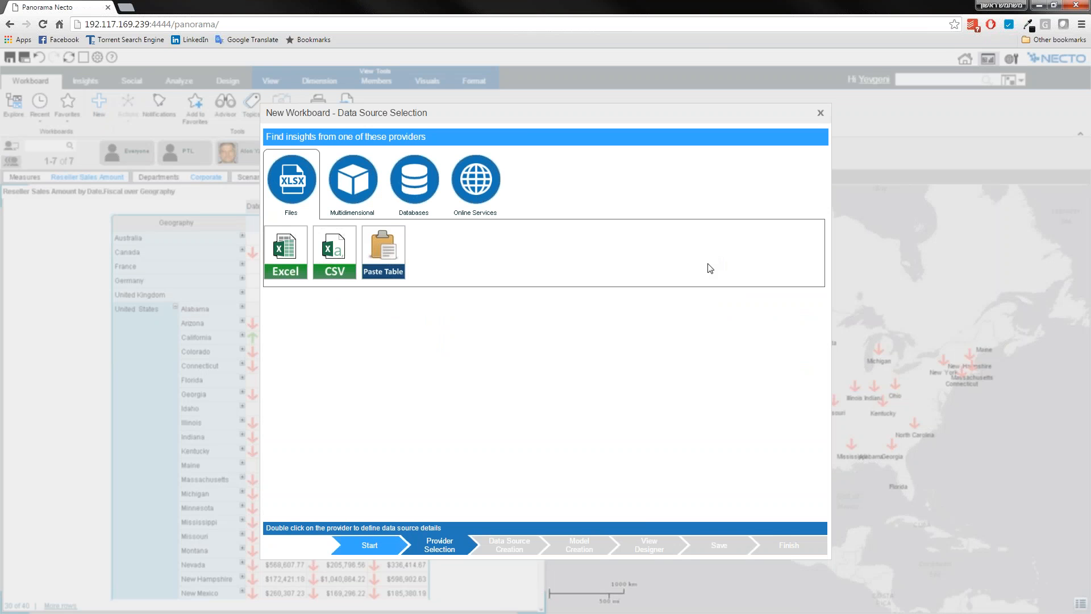
pyautogui.click(365, 214)
pyautogui.click(338, 246)
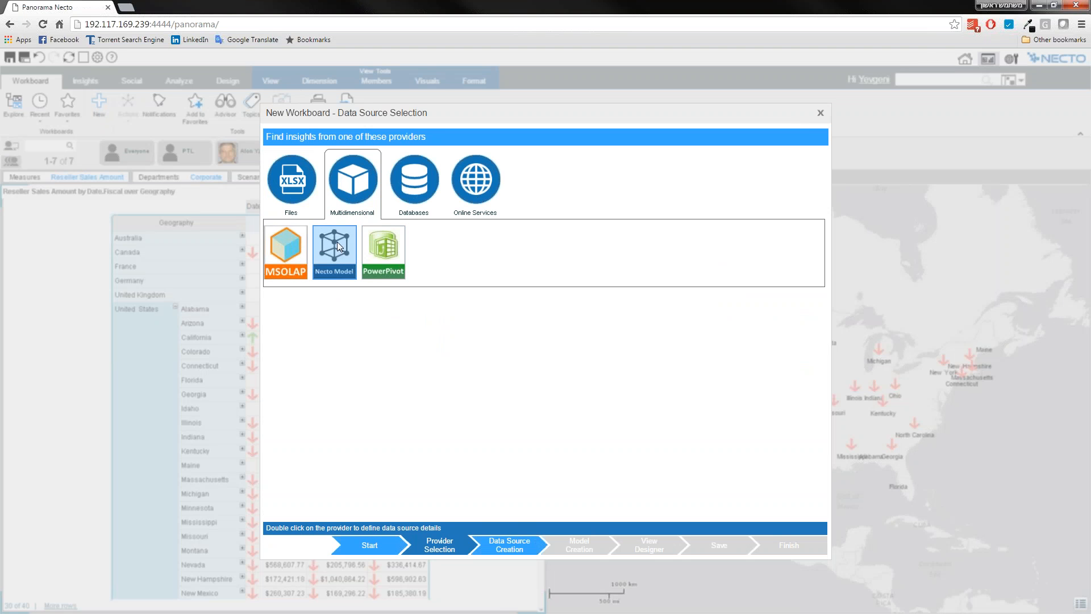
pyautogui.doubleClick(338, 246)
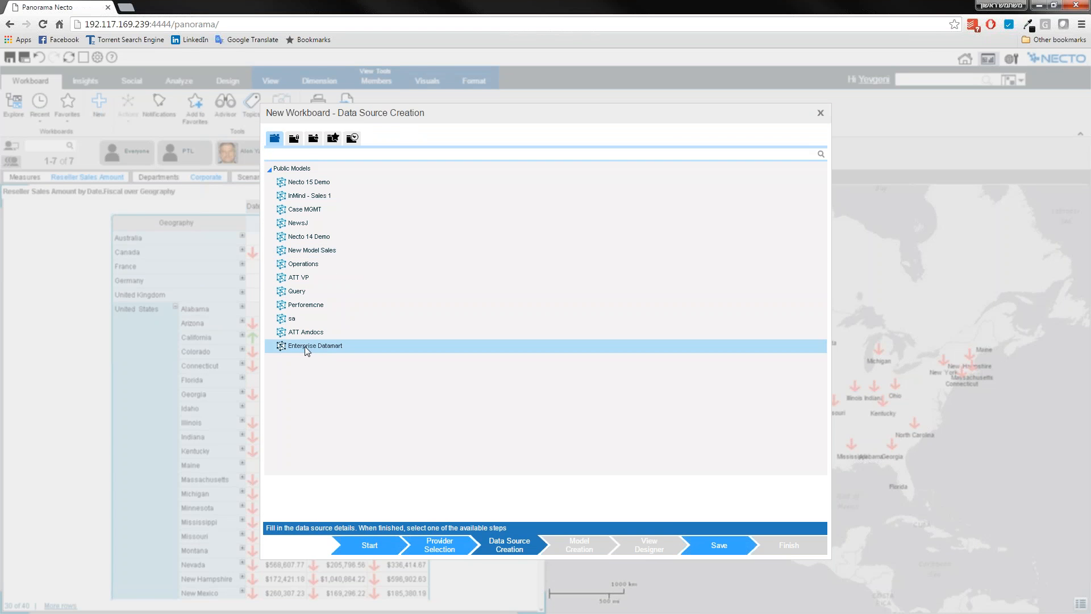
pyautogui.click(305, 346)
pyautogui.click(717, 547)
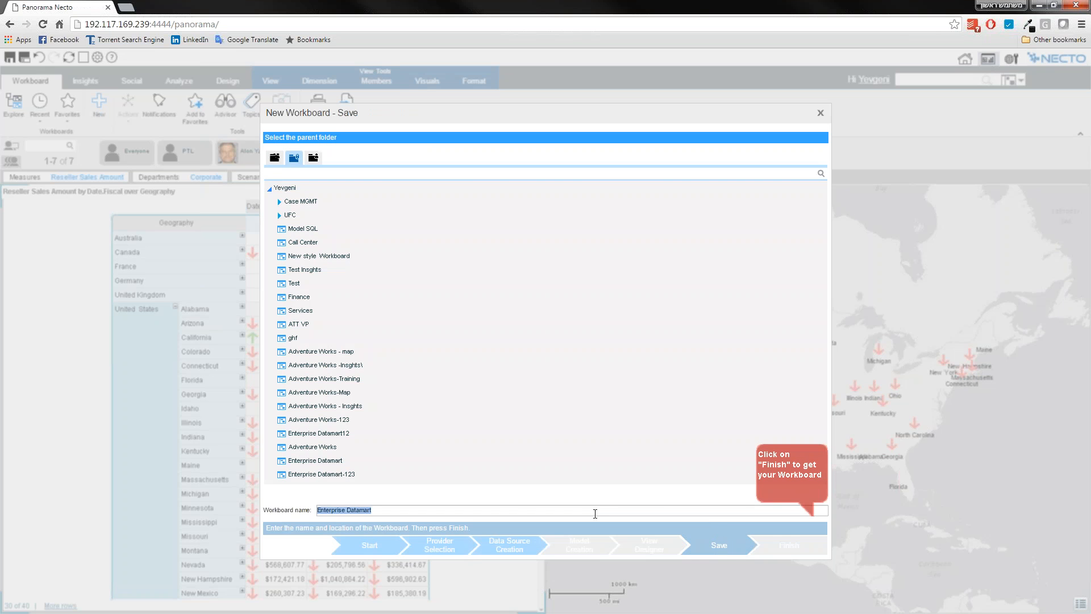
# Name the workboard "Enterprise Datamart 123", finish creating it and close the wizard.
pyautogui.click(394, 513)
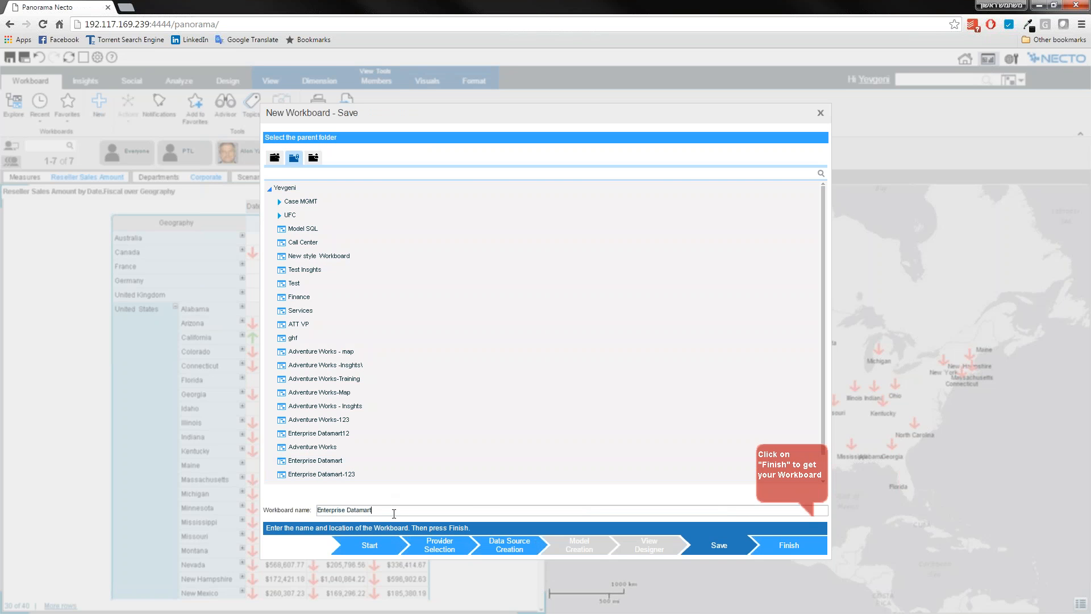
pyautogui.write('123')
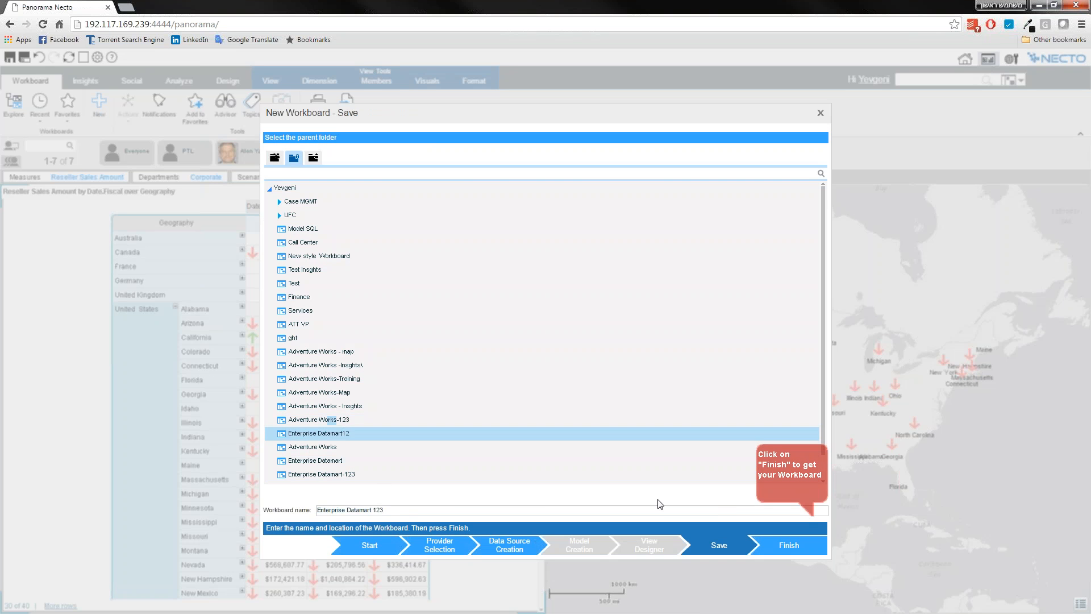
pyautogui.click(789, 545)
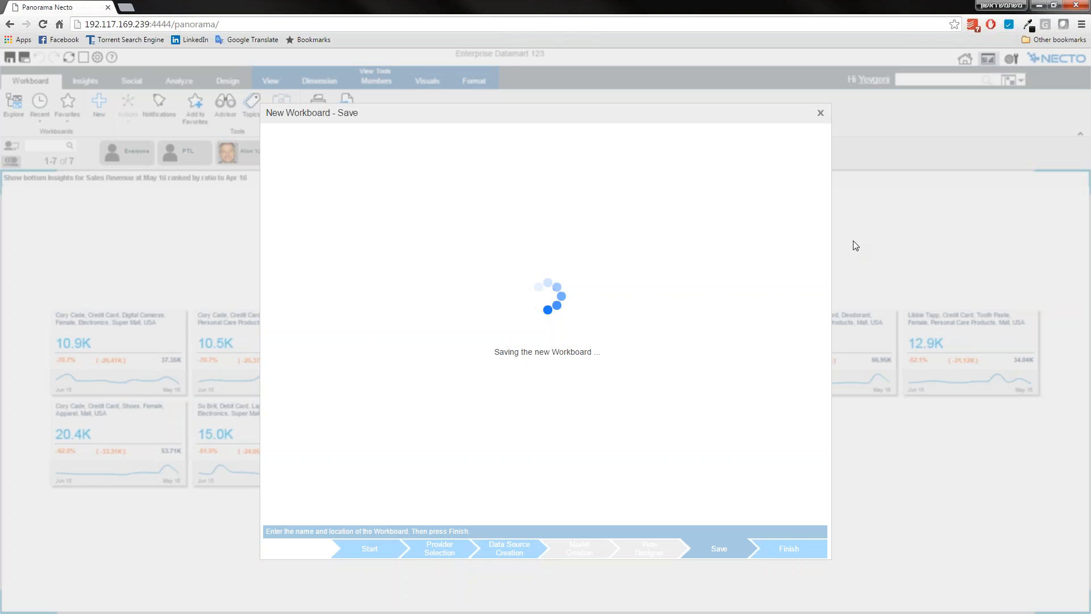
pyautogui.click(821, 112)
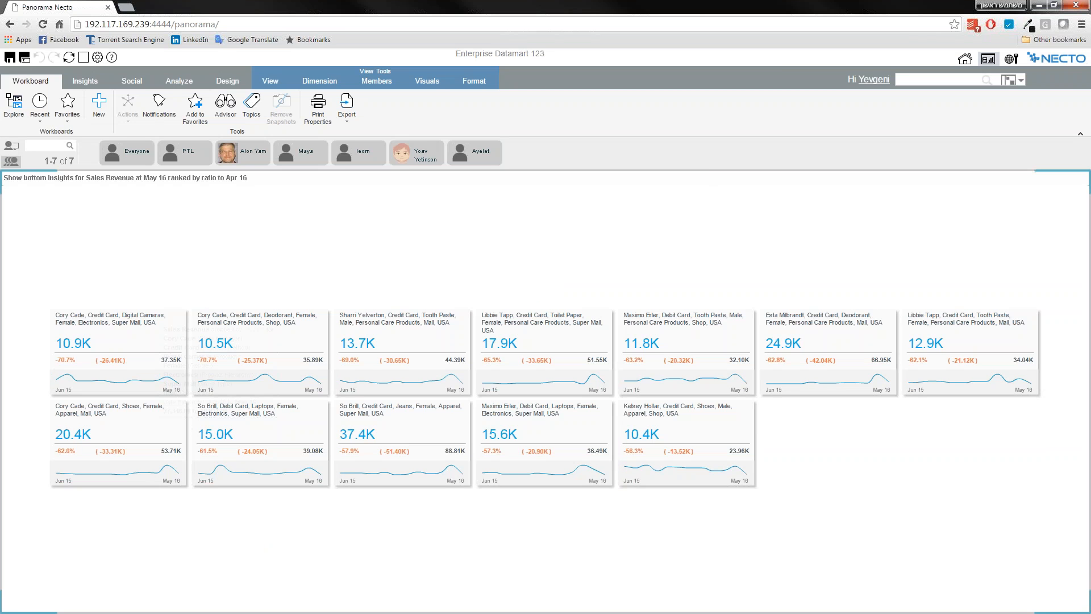
# Inspect several insight cards, and set the maximum number of insights to show to 20.
pyautogui.moveTo(62, 322)
pyautogui.moveTo(131, 327)
pyautogui.moveTo(91, 366)
pyautogui.moveTo(114, 453)
pyautogui.click(89, 82)
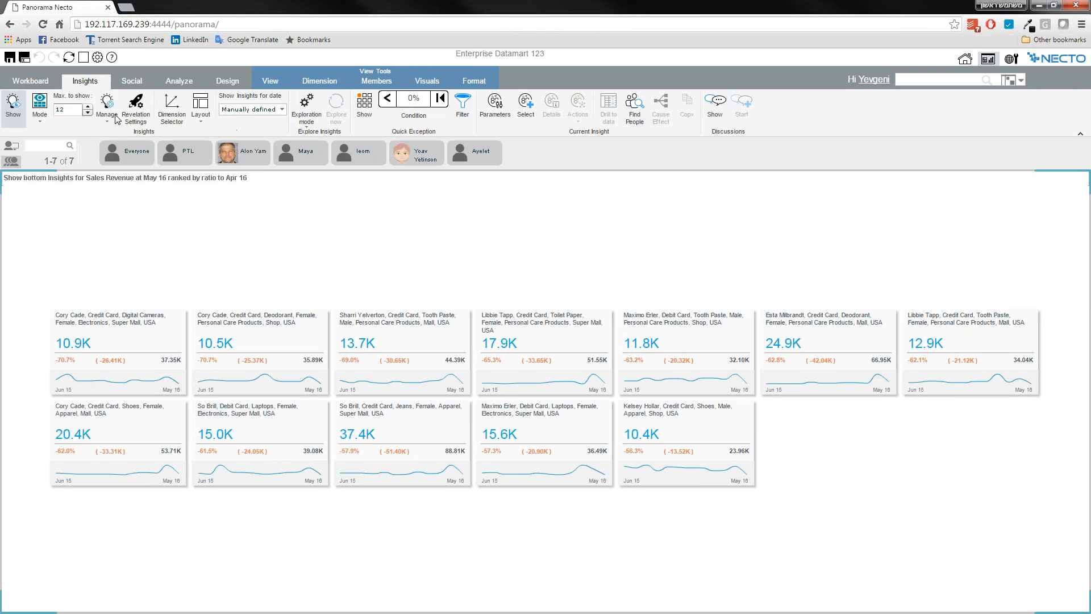
pyautogui.moveTo(71, 111); pyautogui.dragTo(47, 111)
pyautogui.doubleClick(66, 111)
pyautogui.click(66, 111)
pyautogui.doubleClick(57, 112)
pyautogui.write('20')
pyautogui.press('Return')
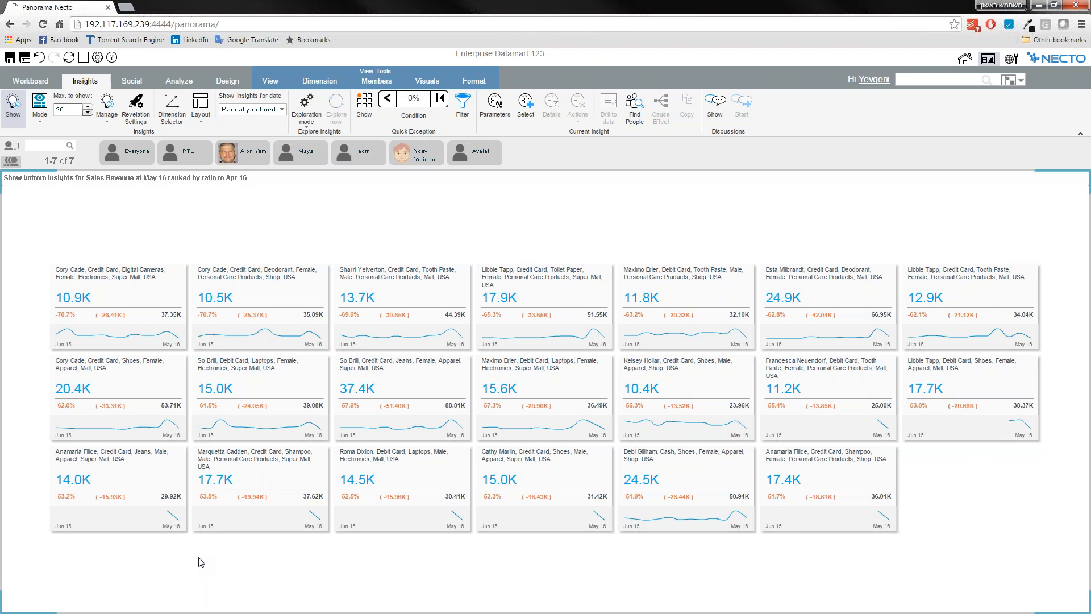
# Open and pin the Revelation Mode Settings, and review the Rank by options without changing them.
pyautogui.click(135, 116)
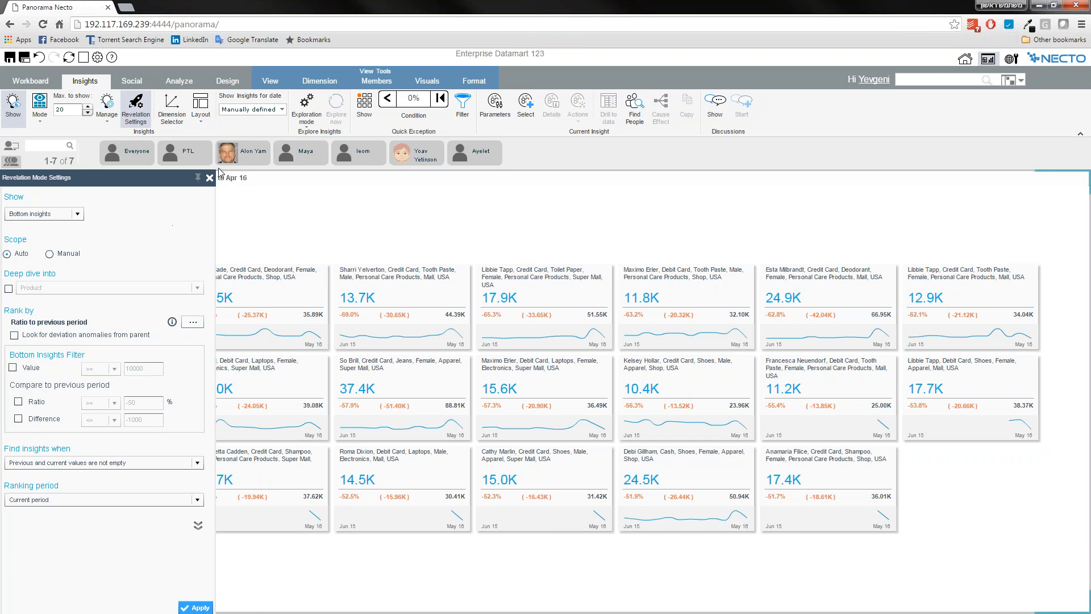
pyautogui.click(198, 178)
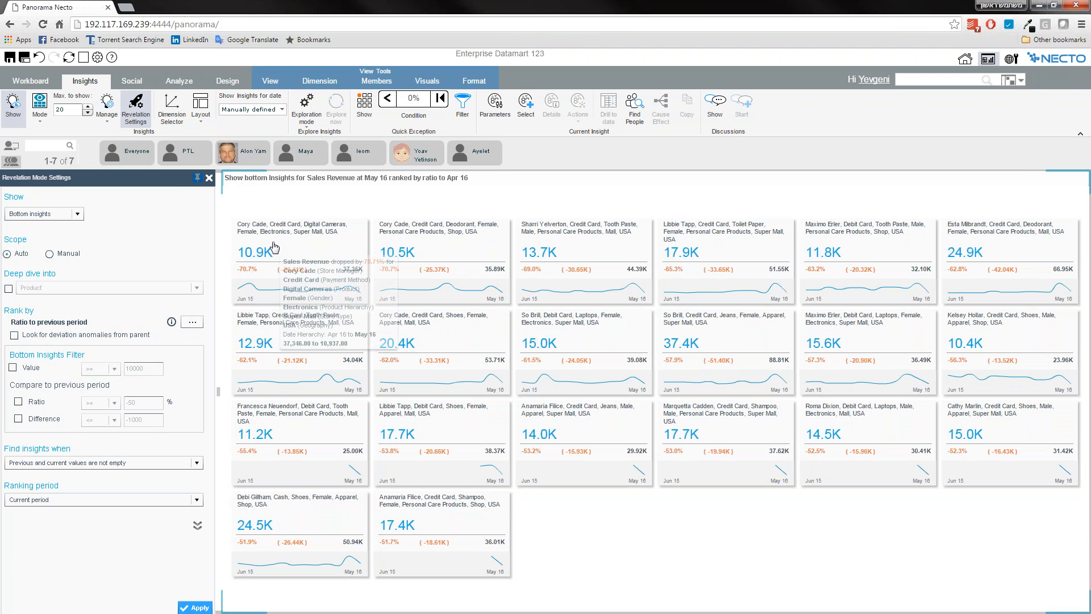
pyautogui.click(192, 322)
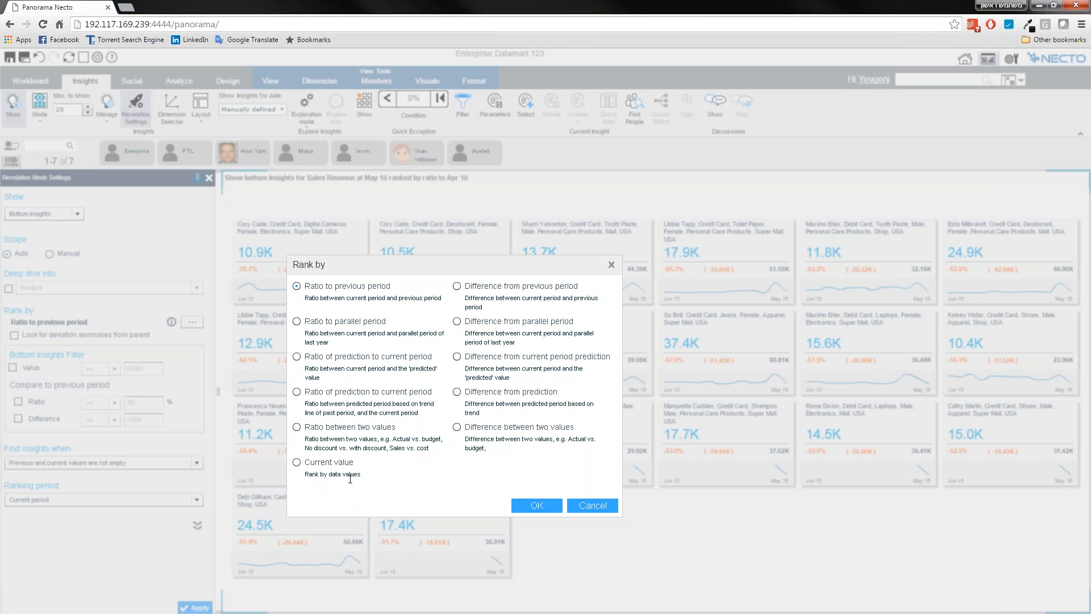
pyautogui.click(590, 508)
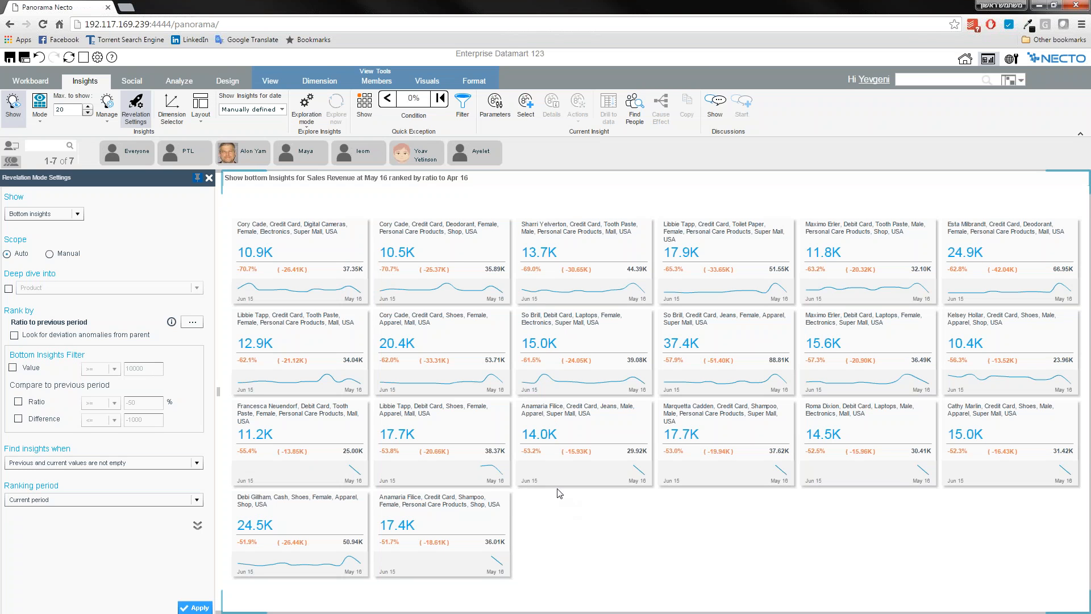
# Show the saved workboards in the Workboards explorer, and return to the Insights options.
pyautogui.click(30, 81)
pyautogui.click(14, 105)
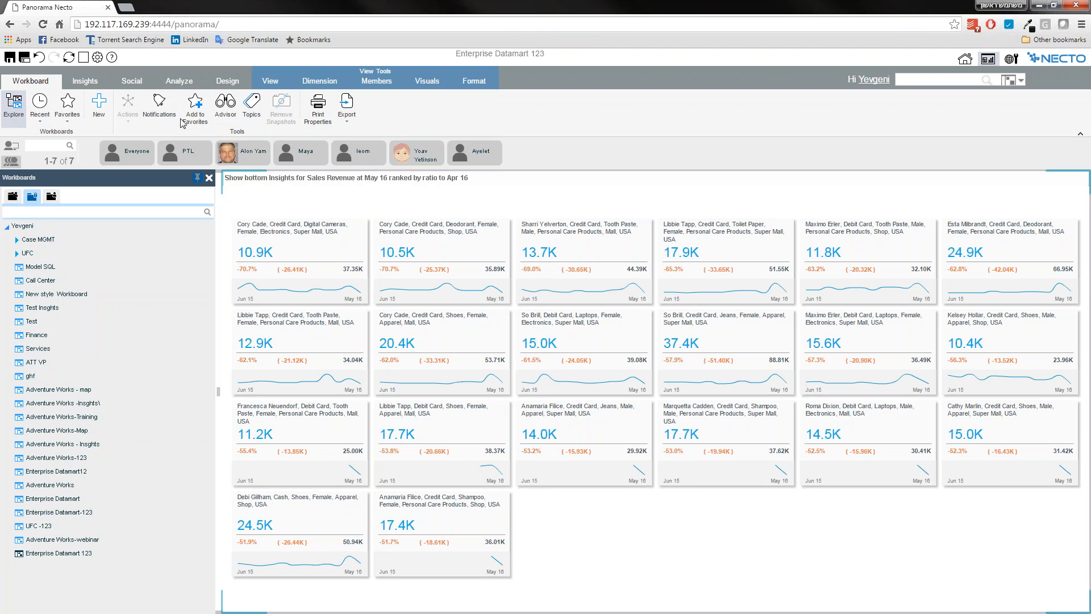
pyautogui.click(94, 81)
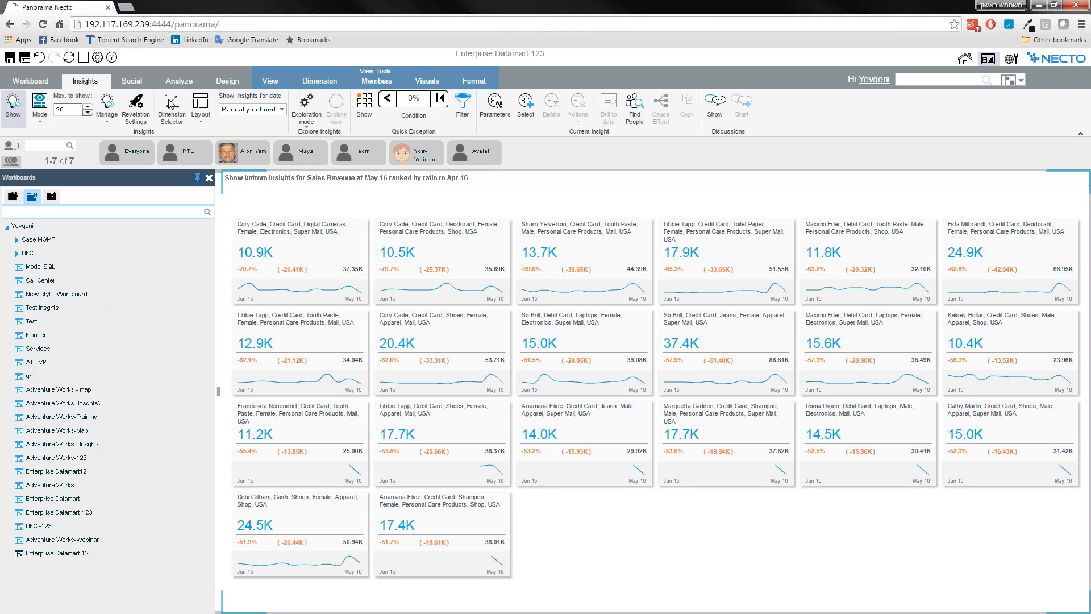
# Set the insights layout to show only the grid, and expand USA into its states.
pyautogui.click(201, 111)
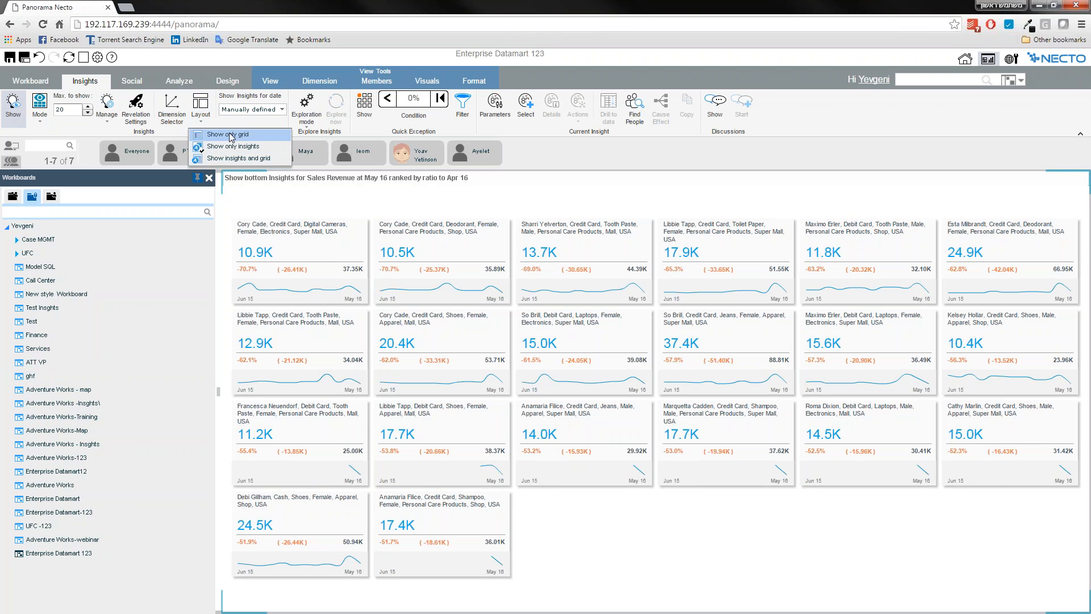
pyautogui.click(228, 135)
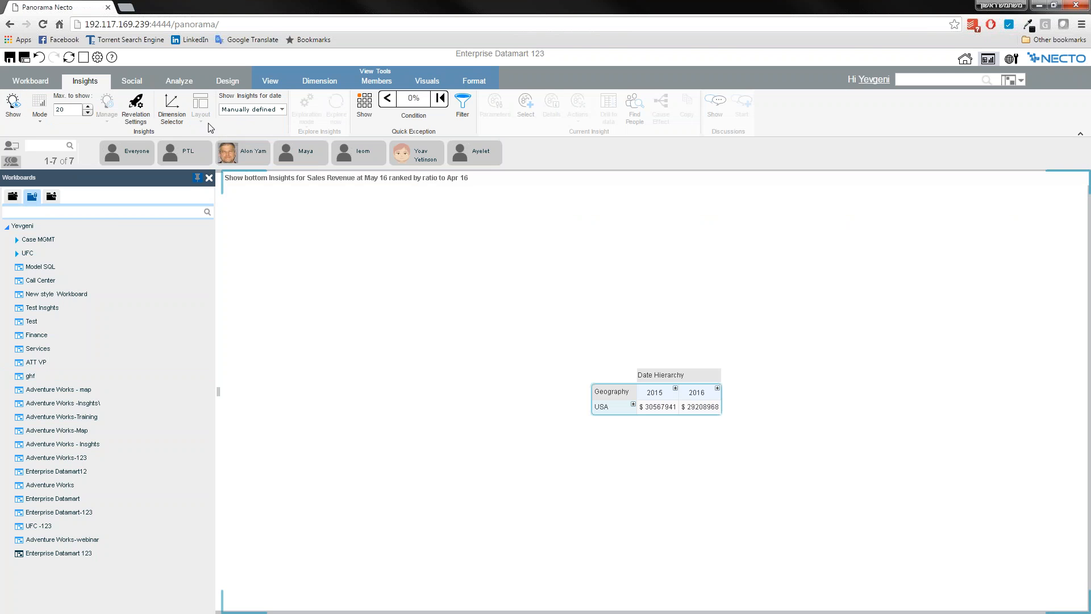
pyautogui.click(633, 404)
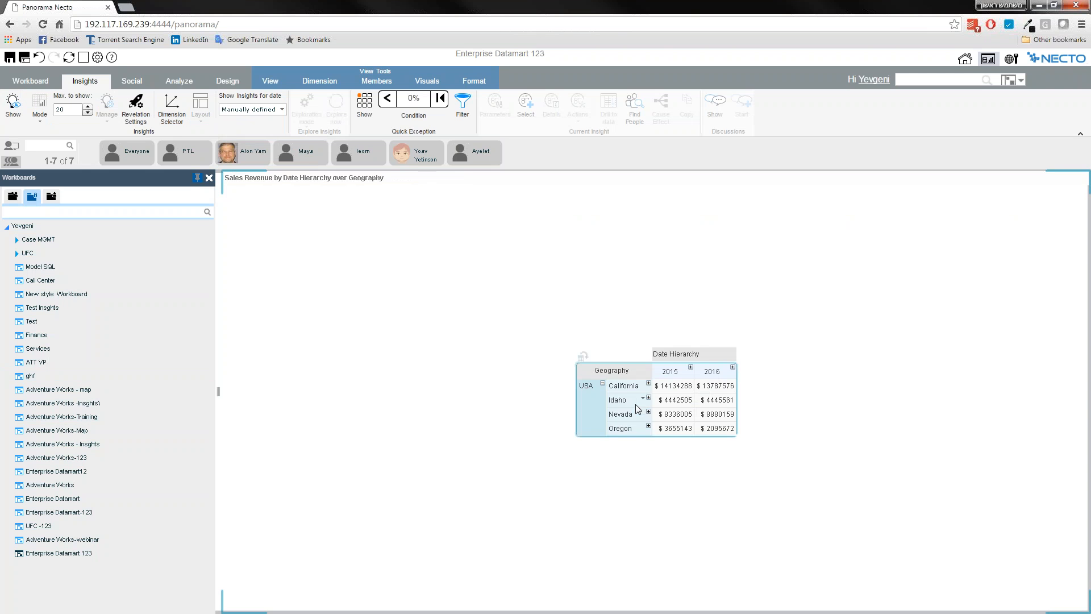
# Add insight cards from the grid for the 2015 Nevada value and the 2016 California value.
pyautogui.rightClick(678, 416)
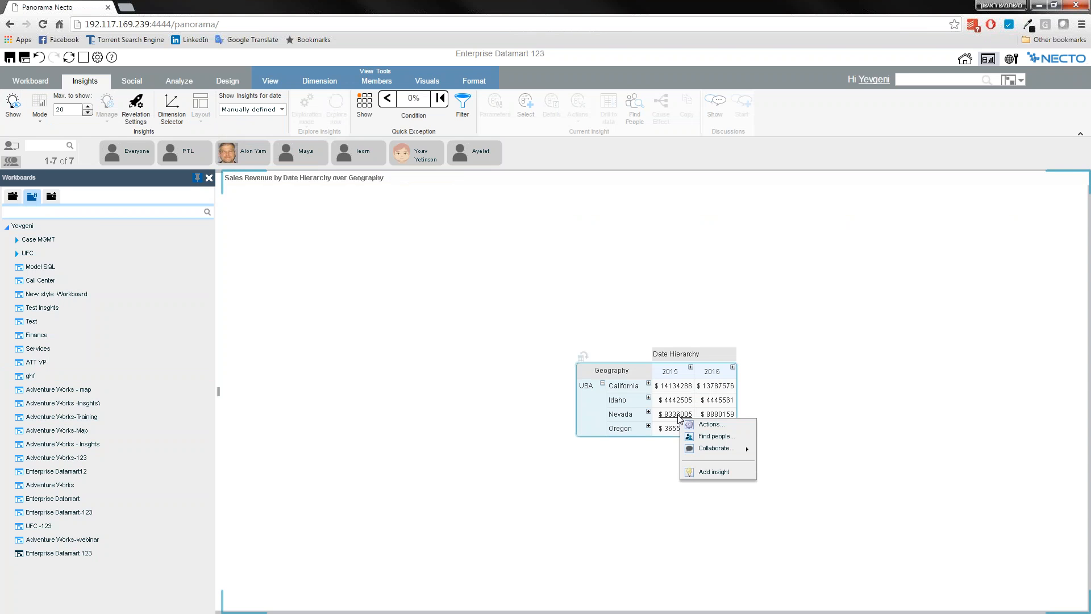
pyautogui.click(708, 472)
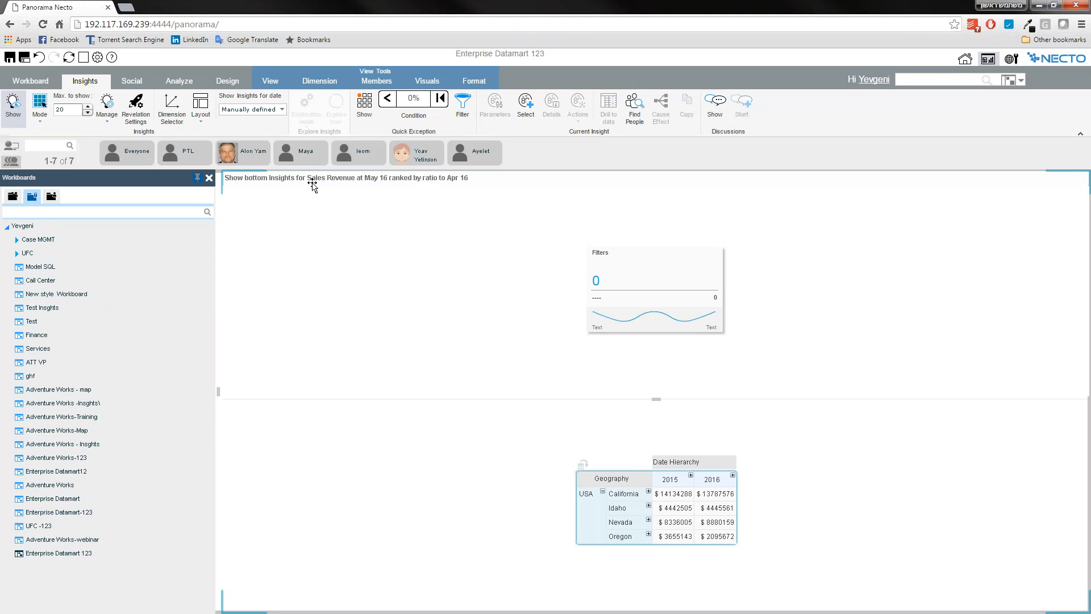
pyautogui.rightClick(715, 500)
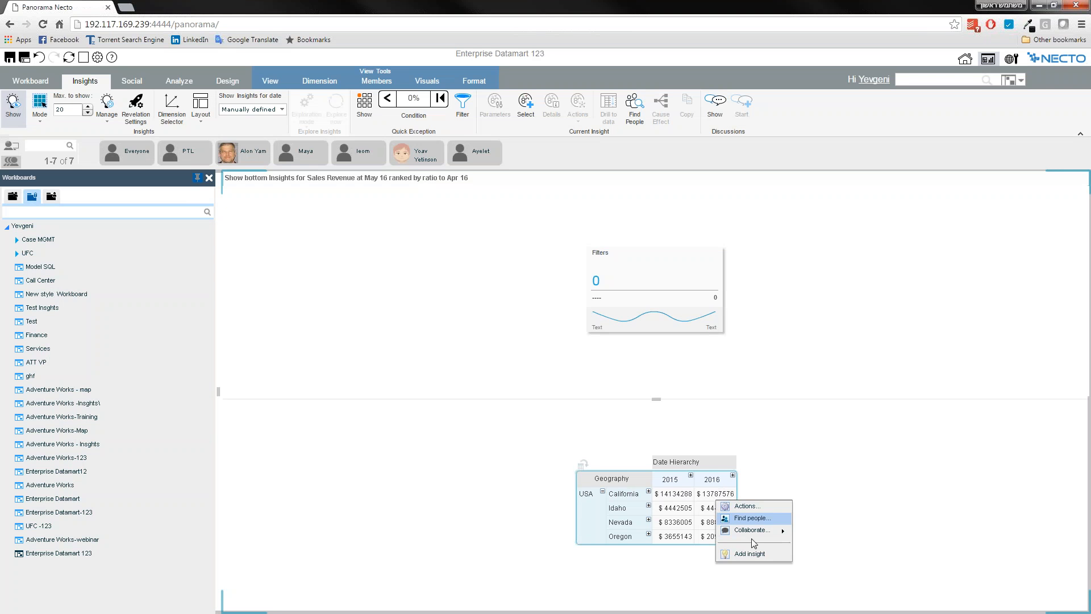
pyautogui.click(748, 555)
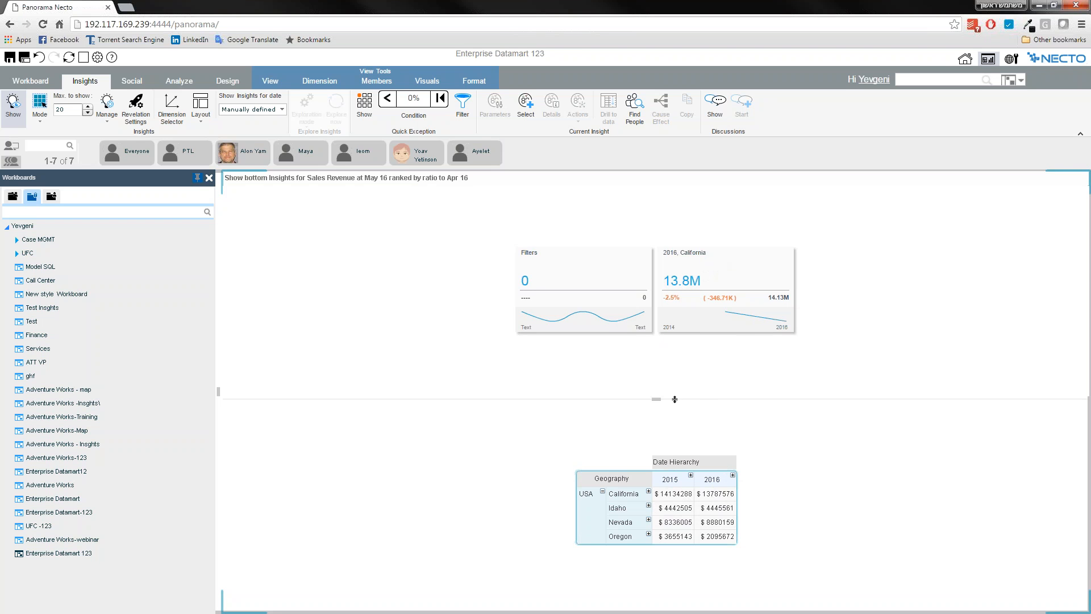
# Replace Date Hierarchy with Product on the grid's columns, and drill to data from the insight card beside Filters.
pyautogui.rightClick(707, 464)
pyautogui.moveTo(740, 467)
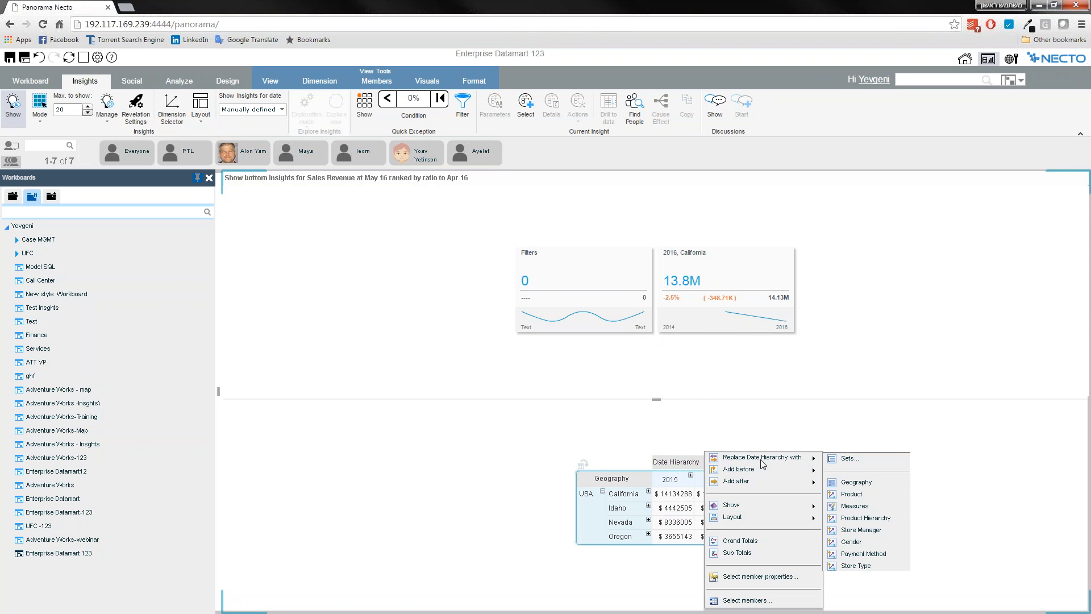
pyautogui.click(861, 499)
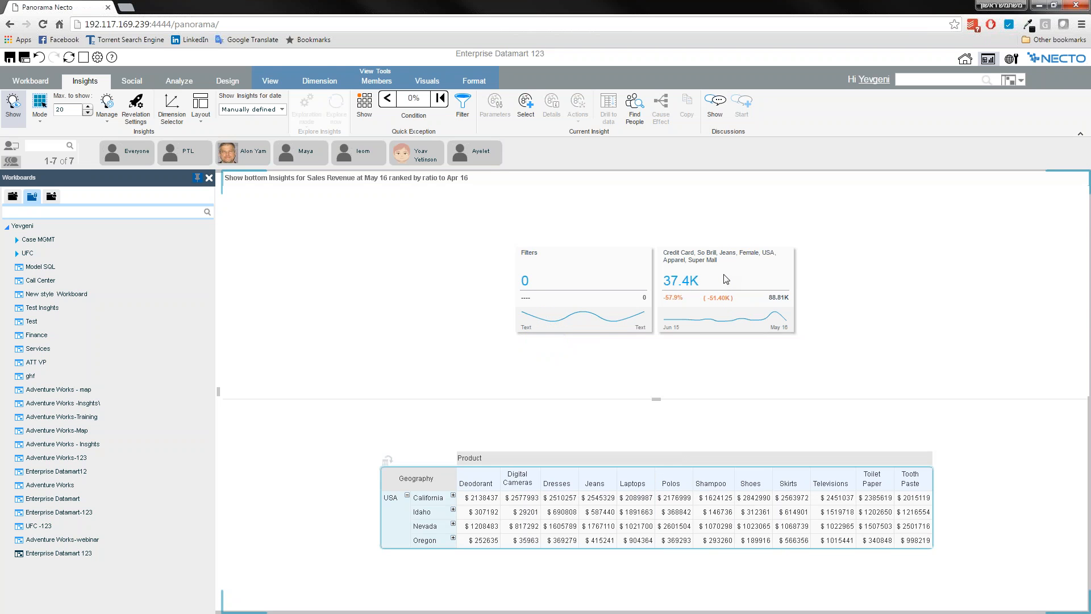
pyautogui.click(700, 303)
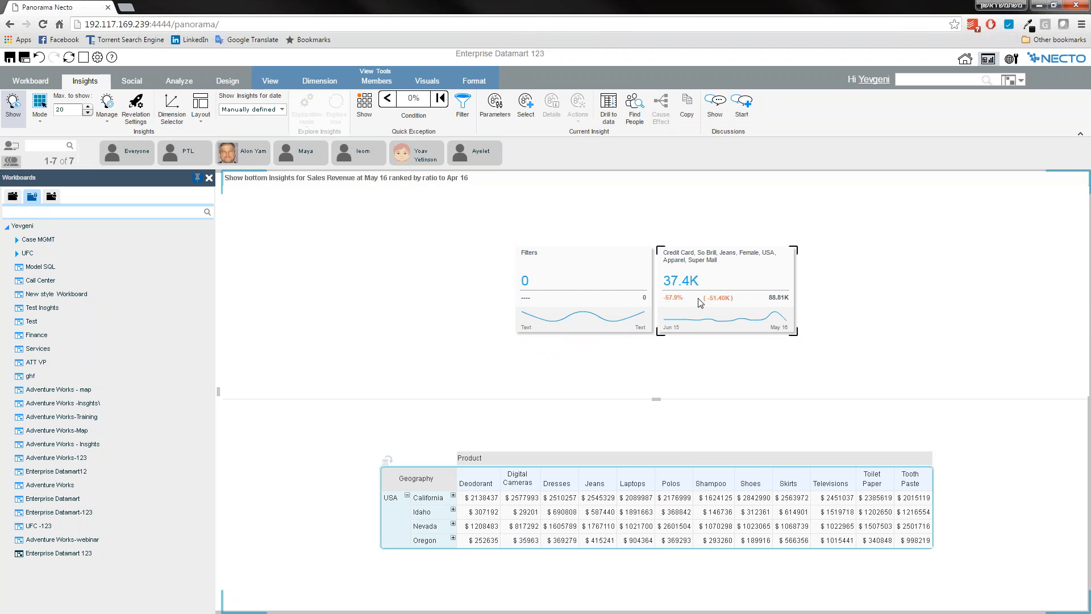
pyautogui.click(608, 112)
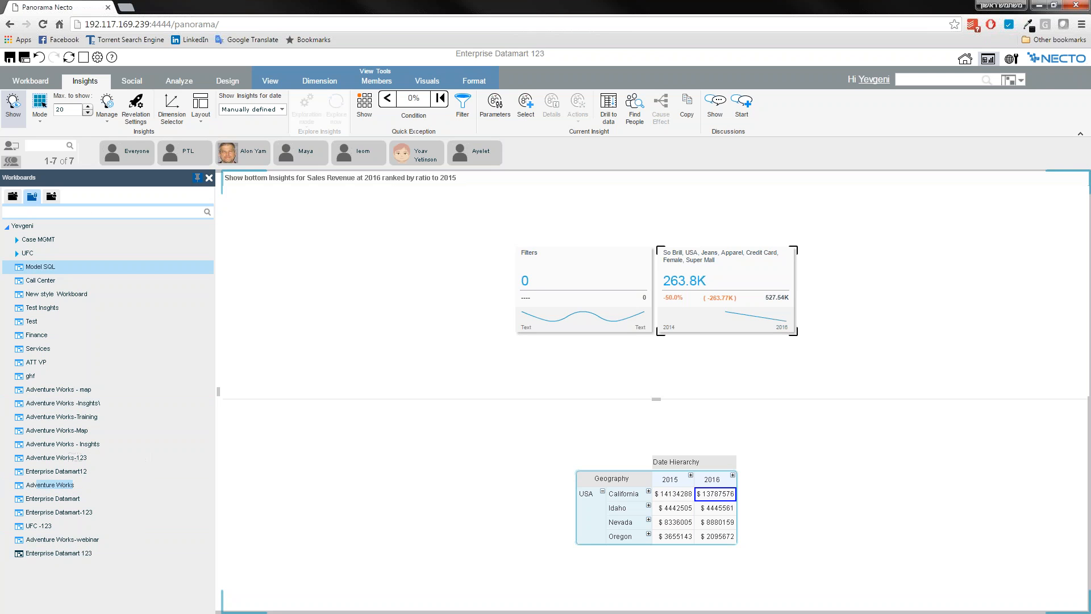
# Open the public Retail 360 Dashboard workboard and show its Inventory Analysis view as exception-based insights.
pyautogui.click(13, 197)
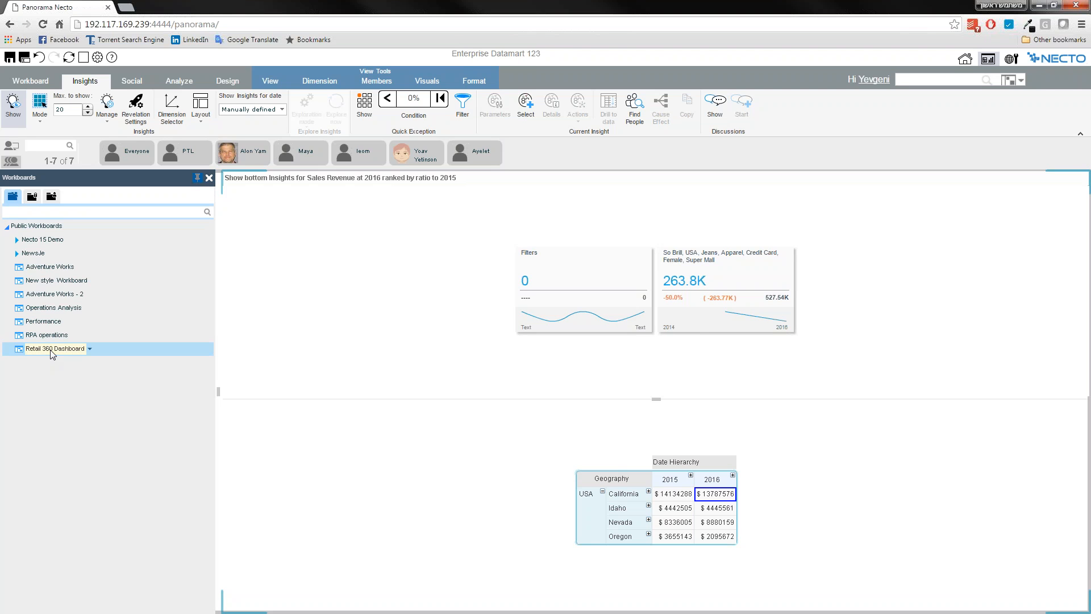
pyautogui.click(50, 349)
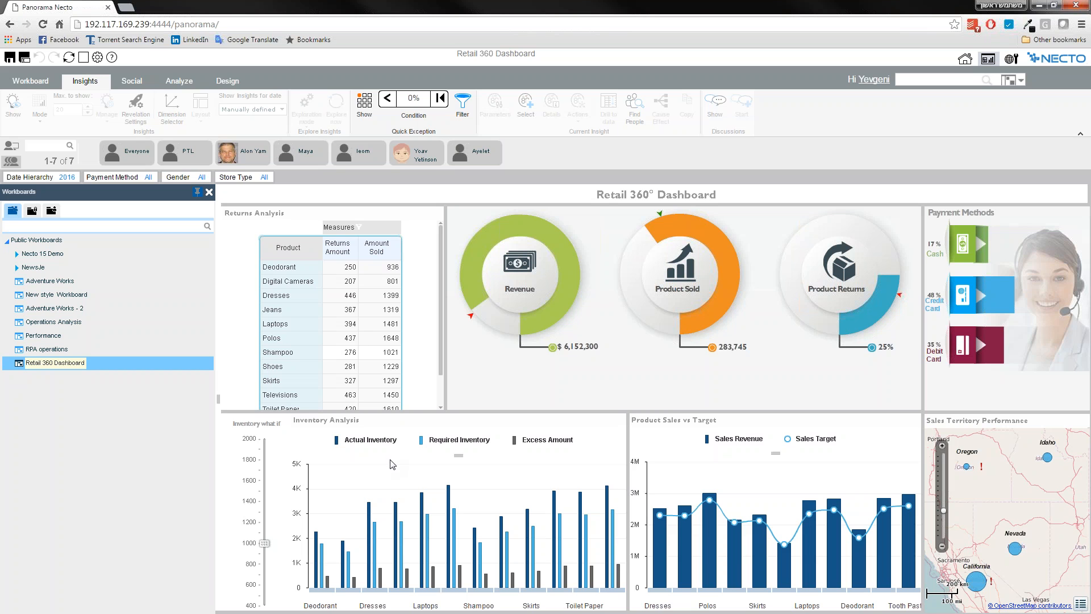
pyautogui.click(432, 469)
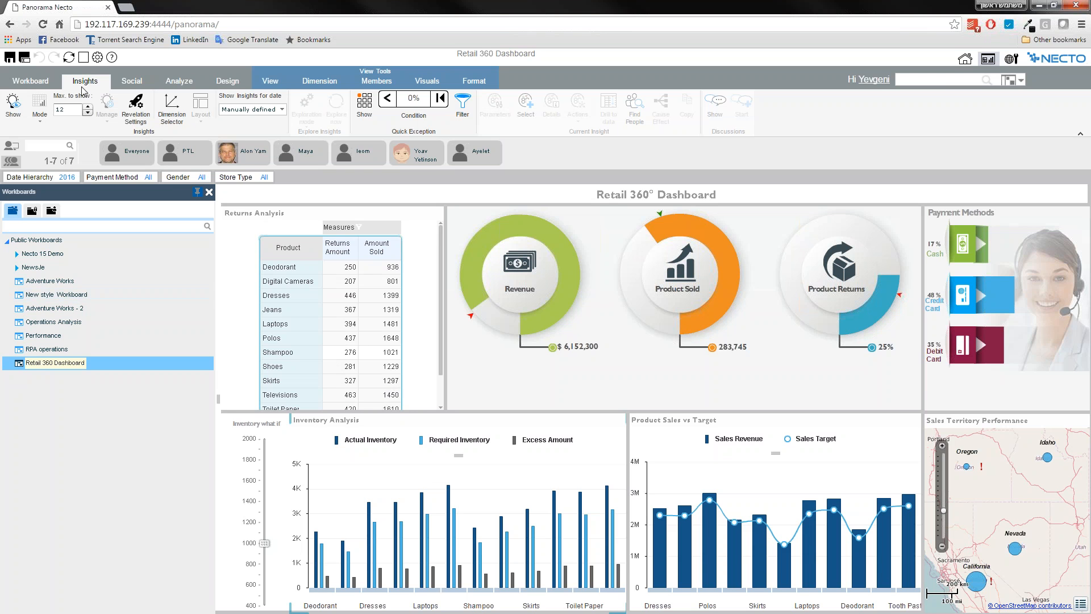
pyautogui.click(40, 120)
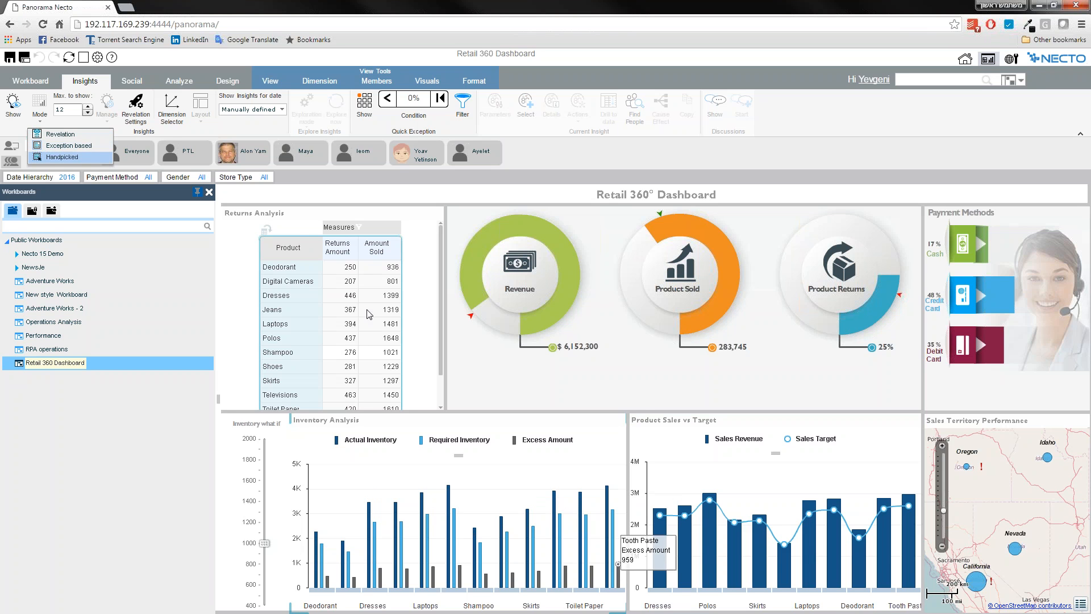
pyautogui.click(90, 157)
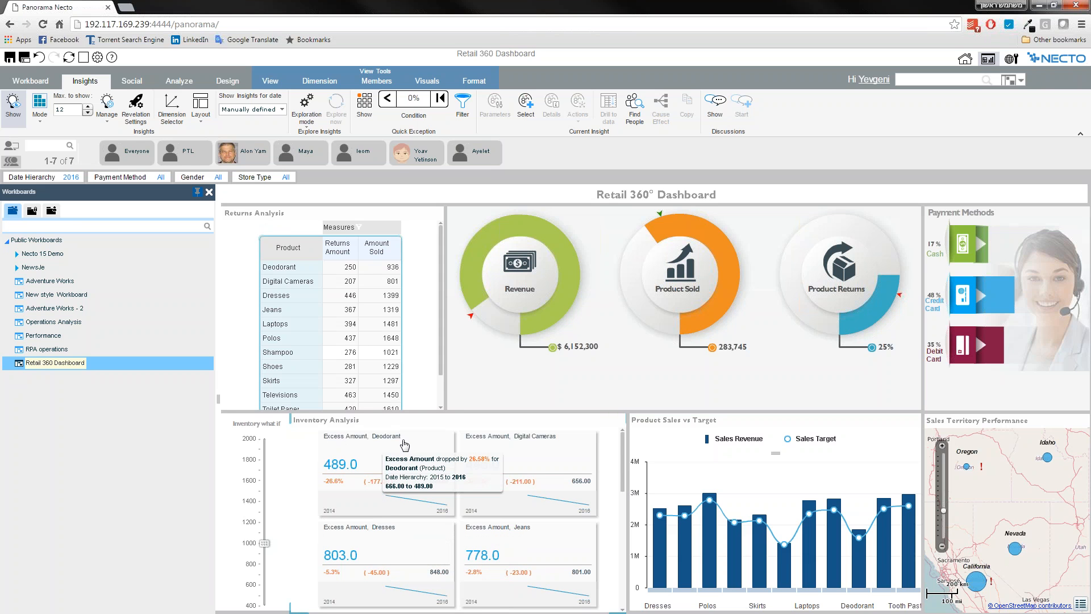
# Set the Inventory Analysis layout to show insights and grid, and view the grid's remaining product columns.
pyautogui.moveTo(329, 485)
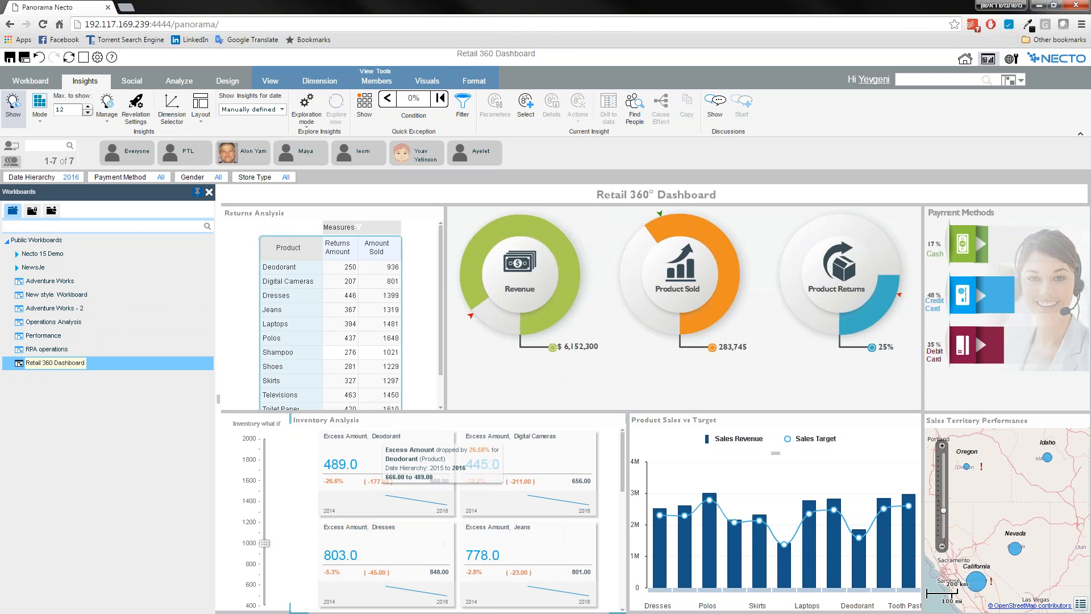
pyautogui.click(200, 109)
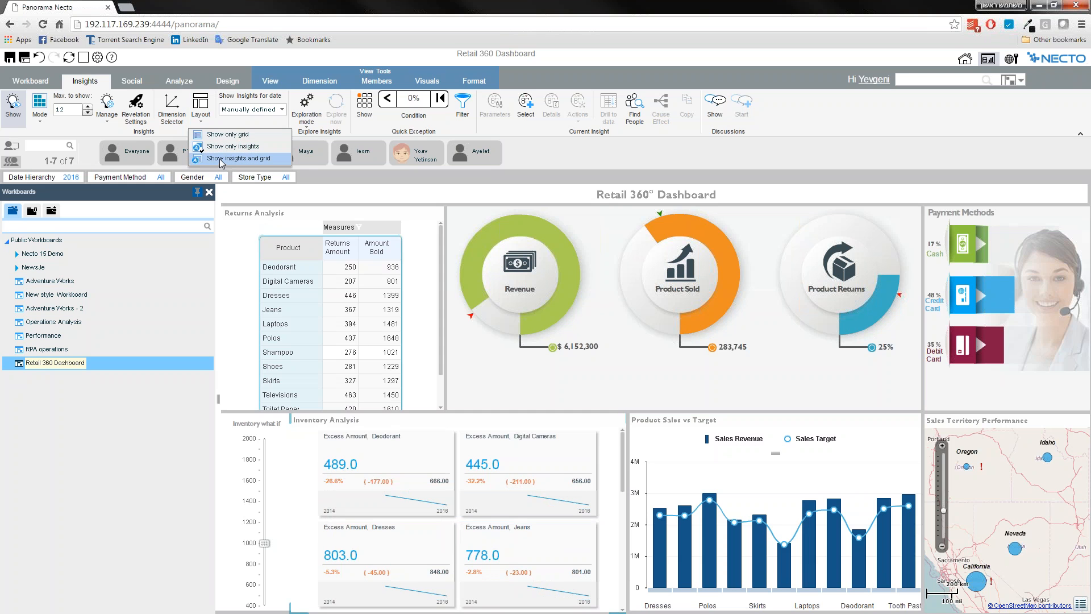
pyautogui.click(237, 160)
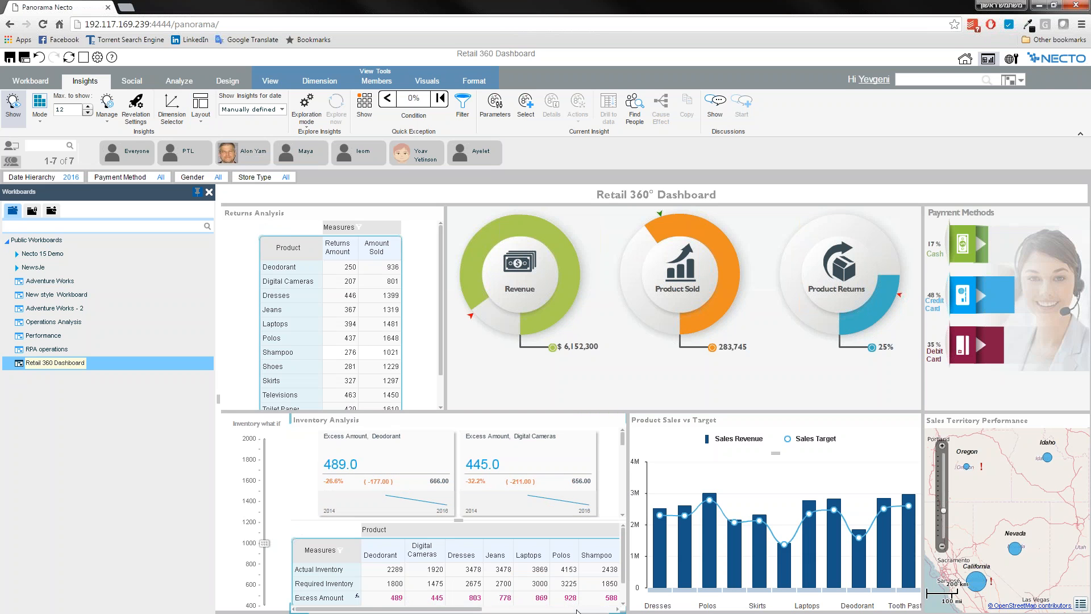
pyautogui.click(572, 610)
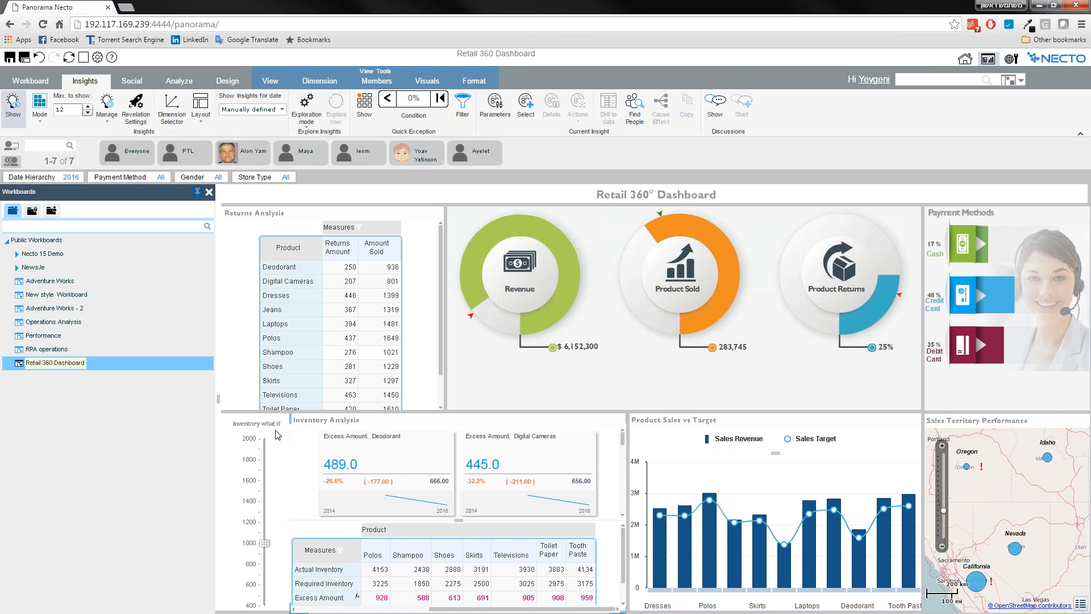
# Set the Inventory what if slider to about 600, and check the Inventory Analysis insight cards.
pyautogui.moveTo(264, 564); pyautogui.dragTo(263, 585)
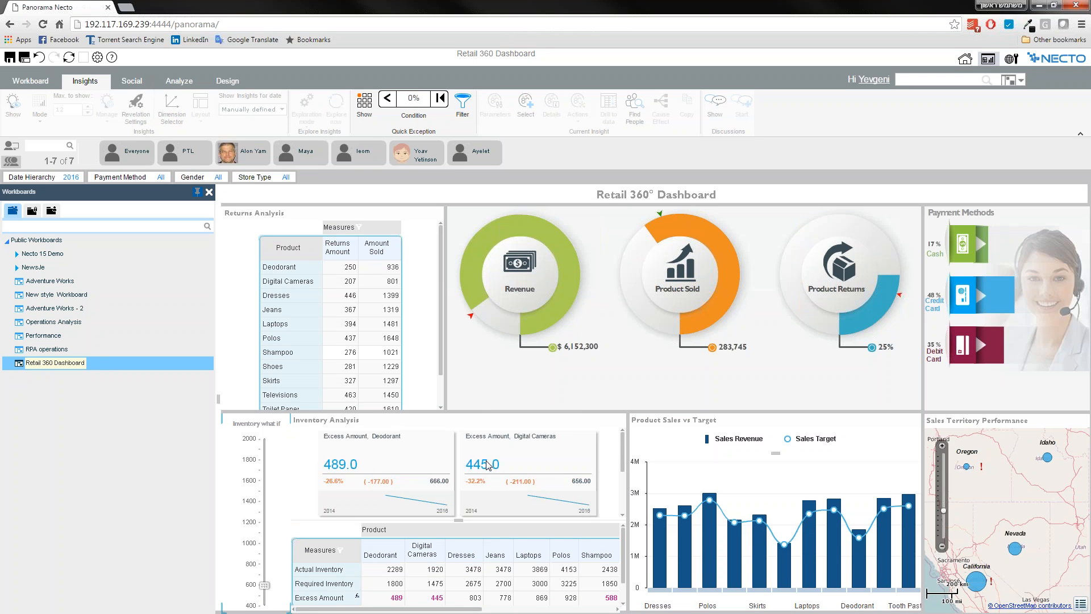
pyautogui.moveTo(483, 465)
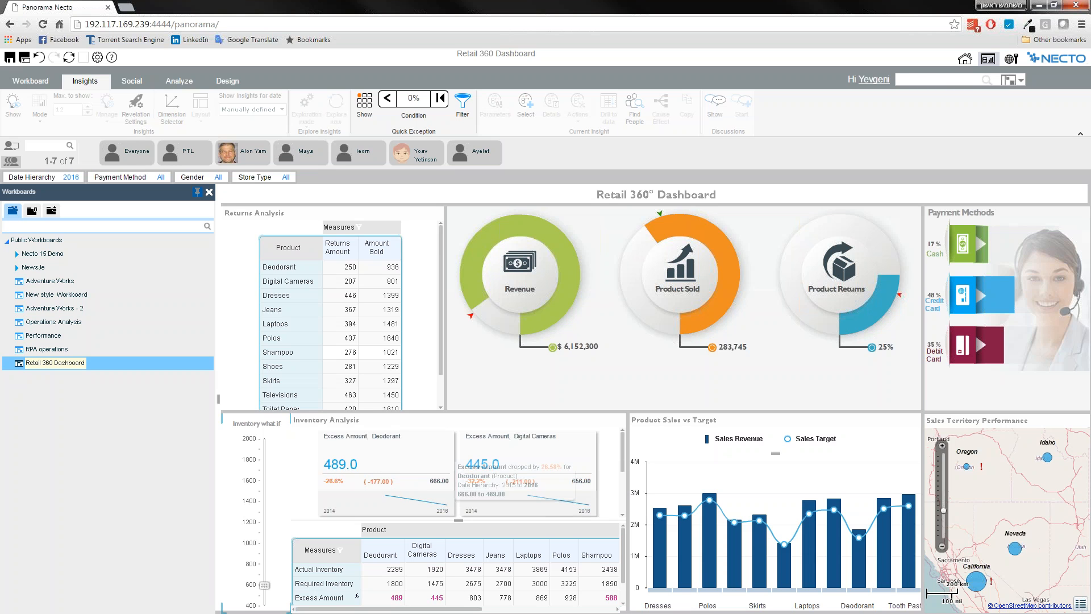
pyautogui.moveTo(343, 426)
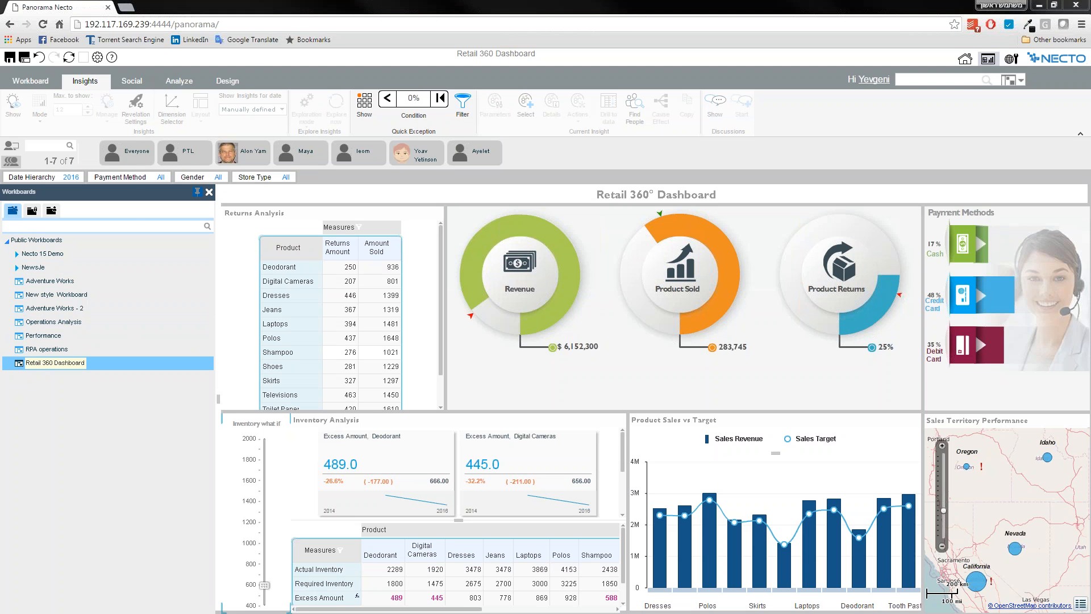
# Switch to the Necto 16 Technical training presentation in PowerPoint, show the Agenda slide and highlight its contact e-mail address.
pyautogui.moveTo(0, 40); pyautogui.dragTo(473, 1)
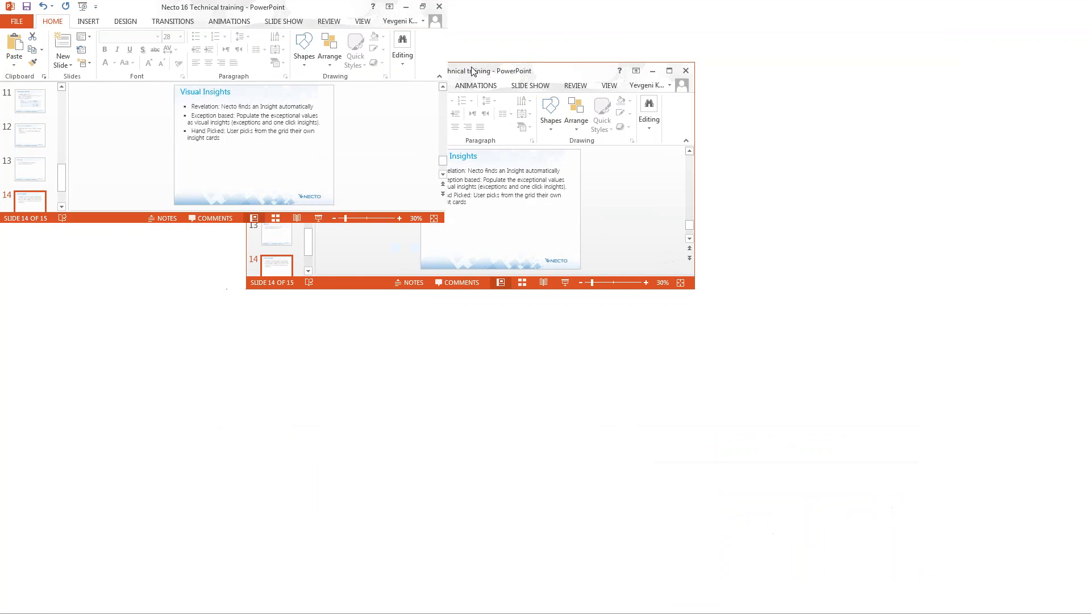
pyautogui.scroll(15, 153, 163)
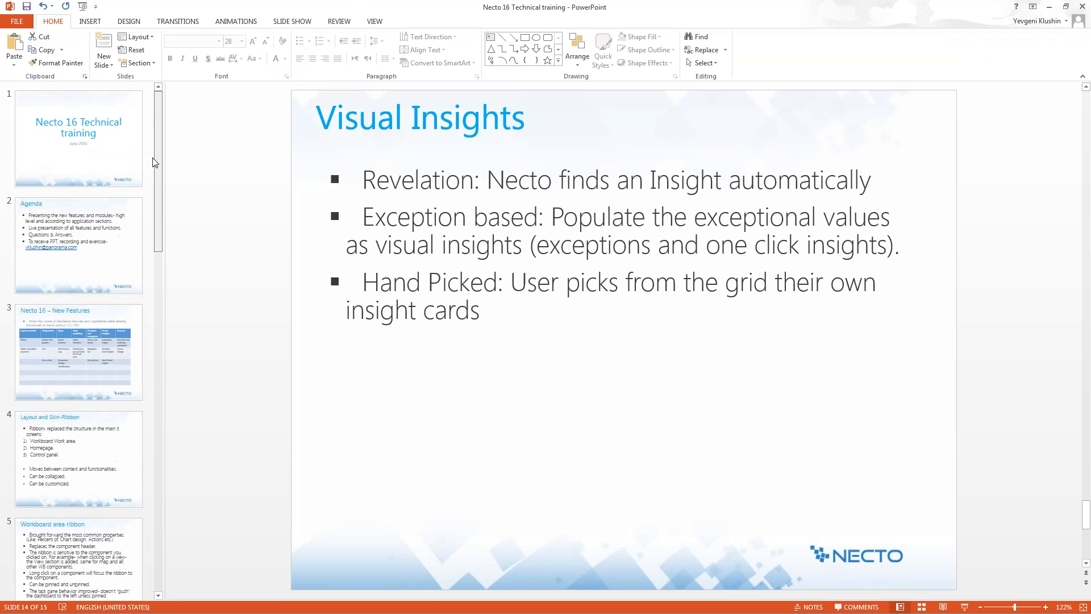
pyautogui.click(110, 241)
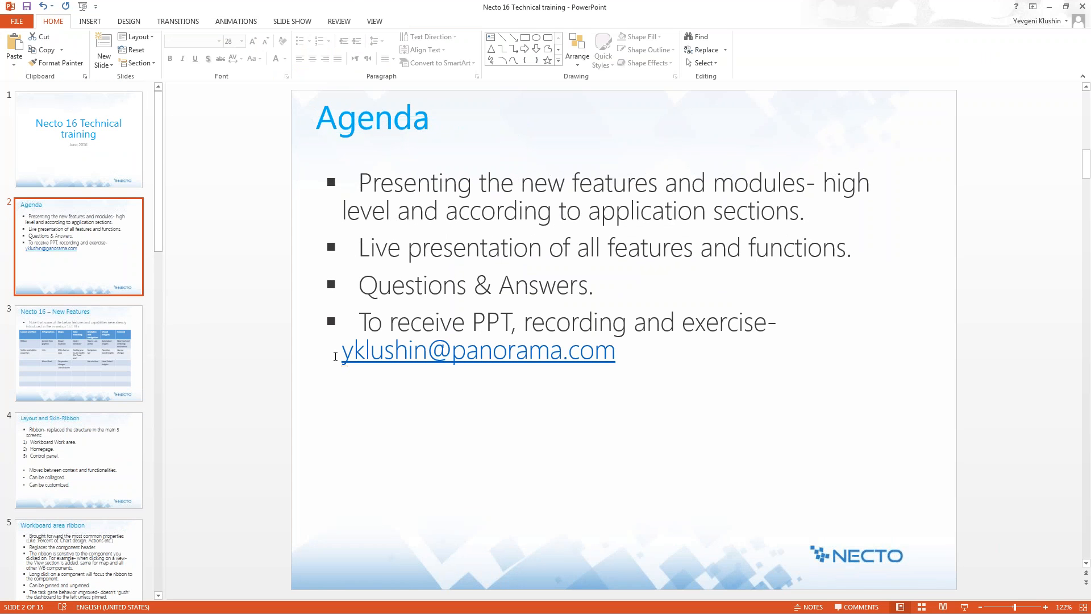
pyautogui.moveTo(344, 357); pyautogui.dragTo(616, 363)
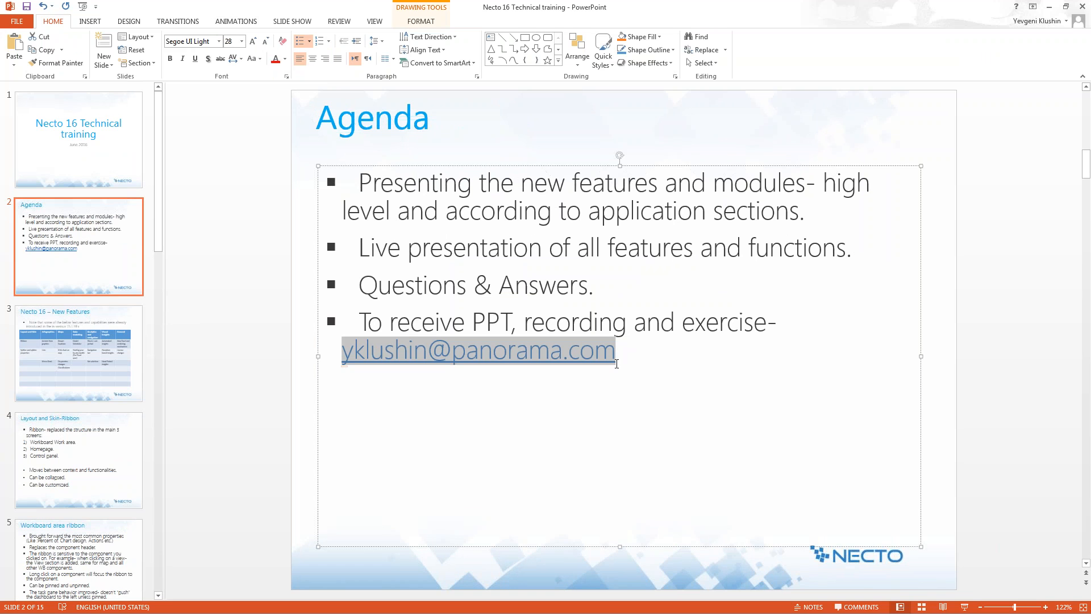